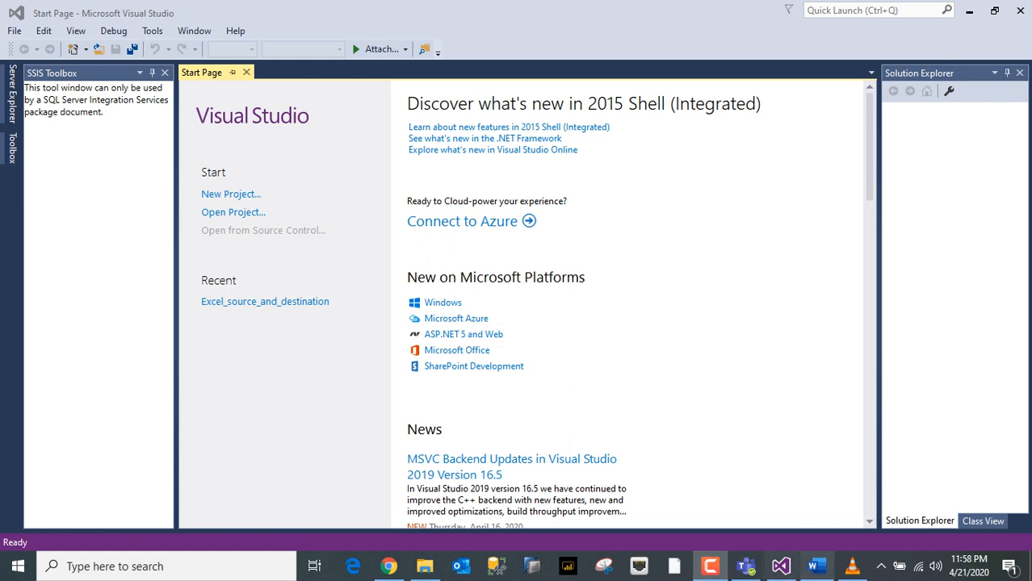
Step: Switch to the Notes document in Word and review the ETL definition, the source-to-target diagram and the listed ETL tools
click(816, 566)
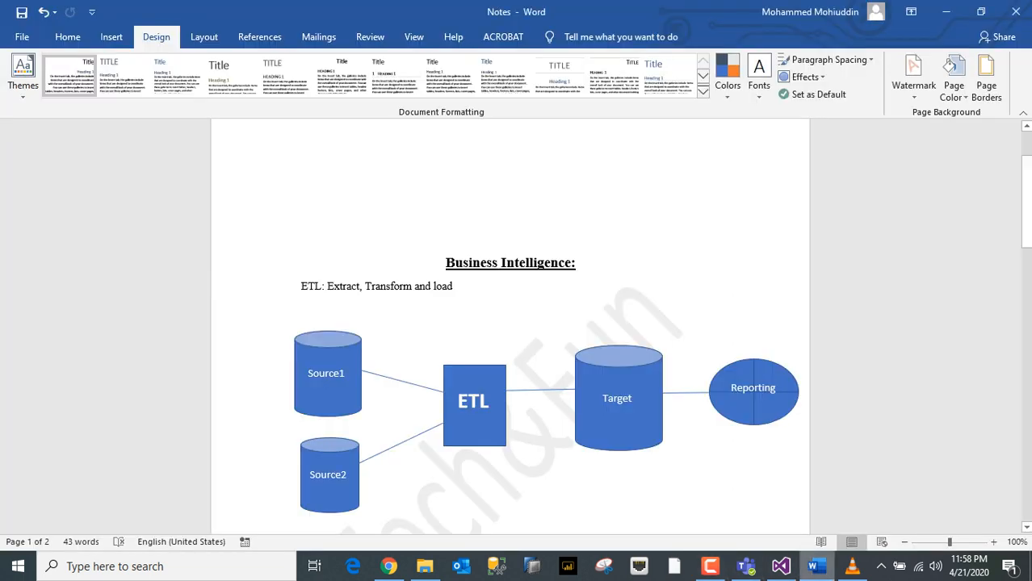
click(780, 566)
click(816, 566)
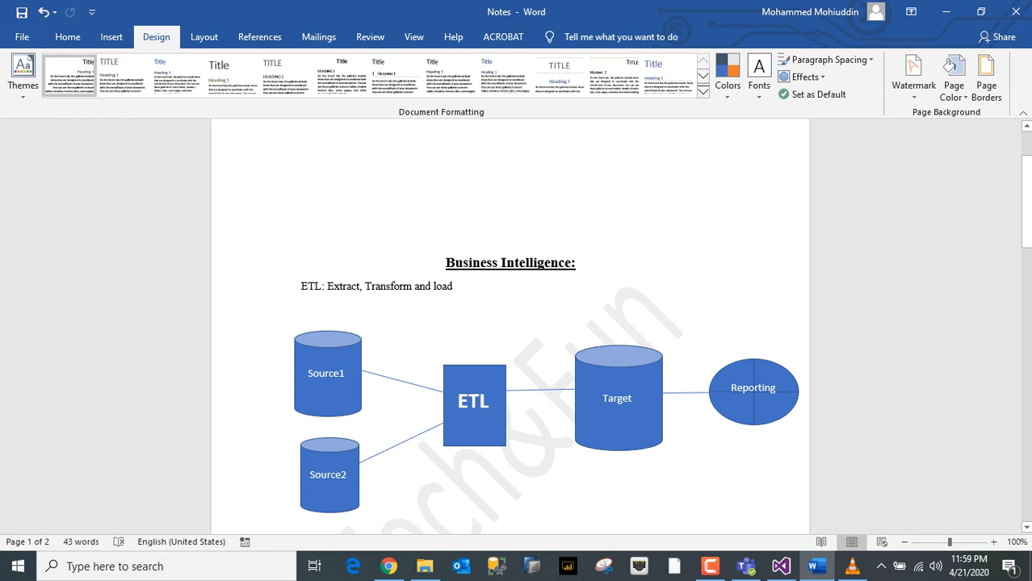
mouse_move(1025, 202)
mouse_down()
mouse_move(1025, 239)
mouse_move(1026, 216)
mouse_up()
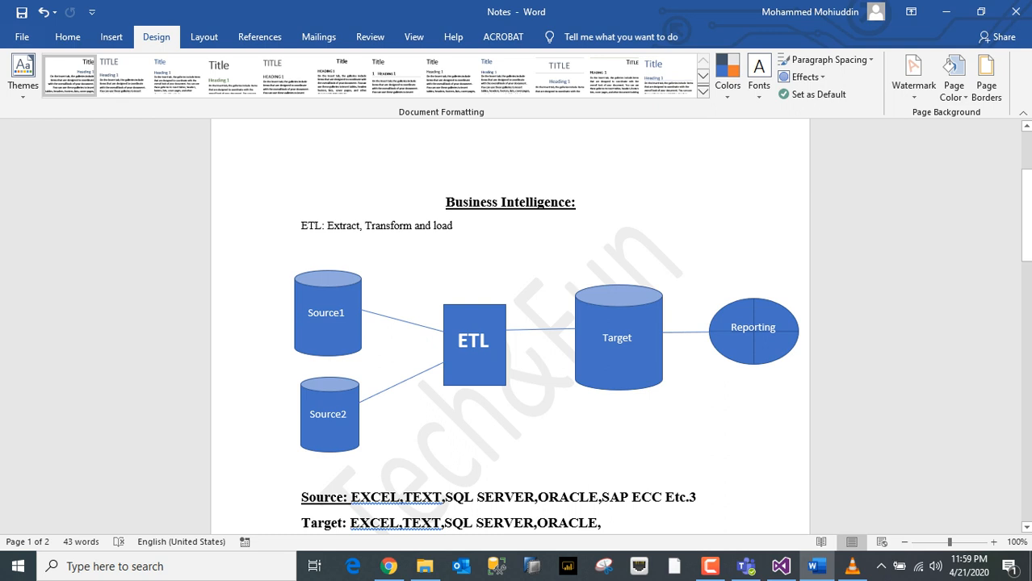
drag(459, 229, 300, 229)
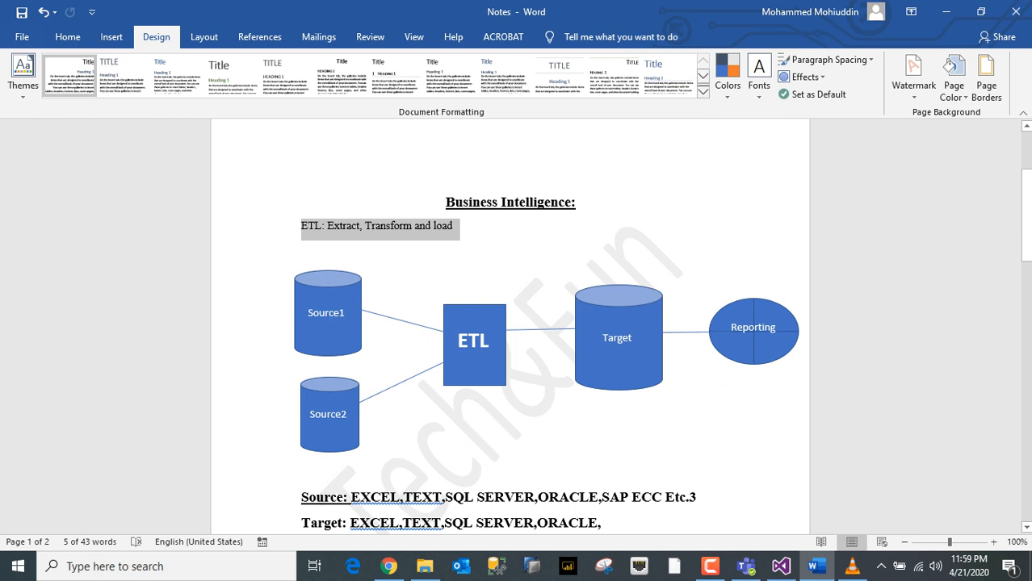
click(457, 227)
drag(1026, 215, 1026, 257)
drag(337, 434, 416, 434)
click(448, 435)
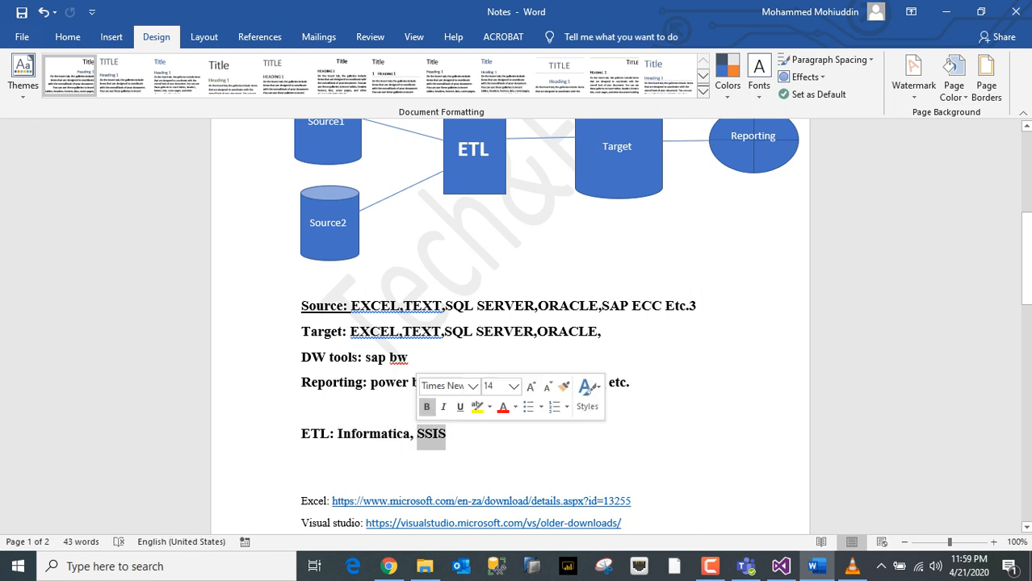
click(448, 434)
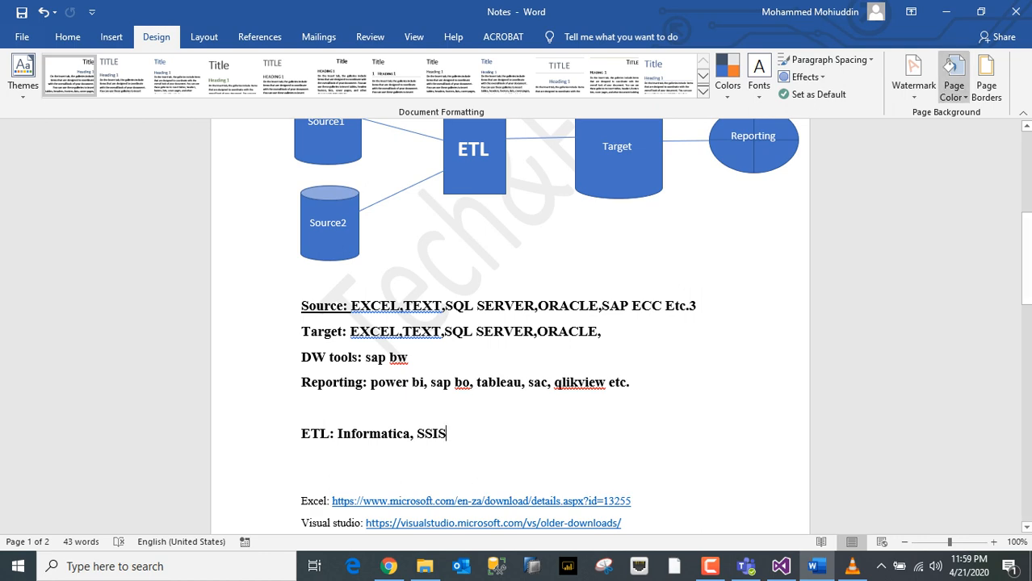
click(945, 12)
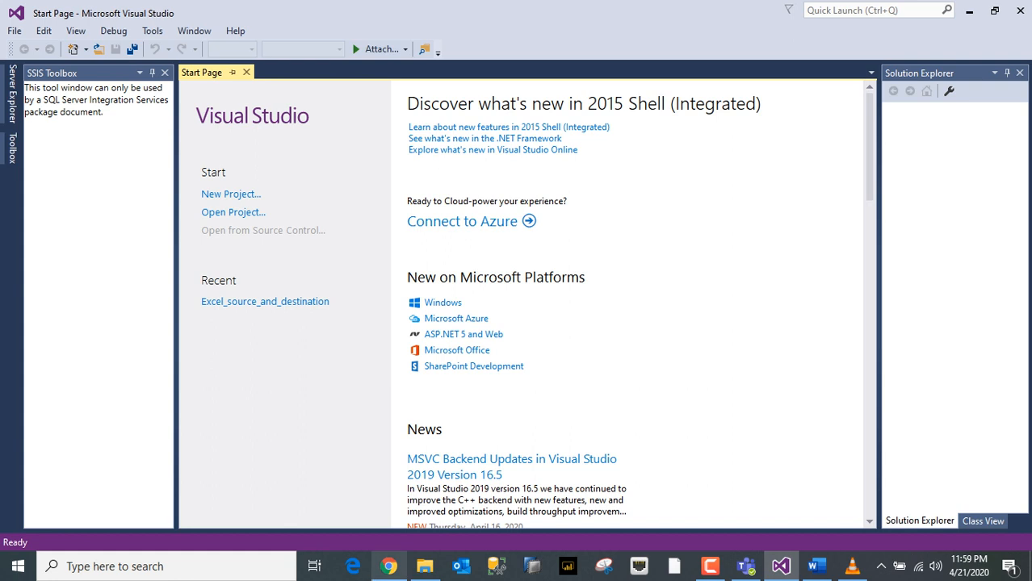
Step: Switch to Chrome and view the Access Database Engine download page and the address of the Visual Studio Older Downloads page
click(387, 496)
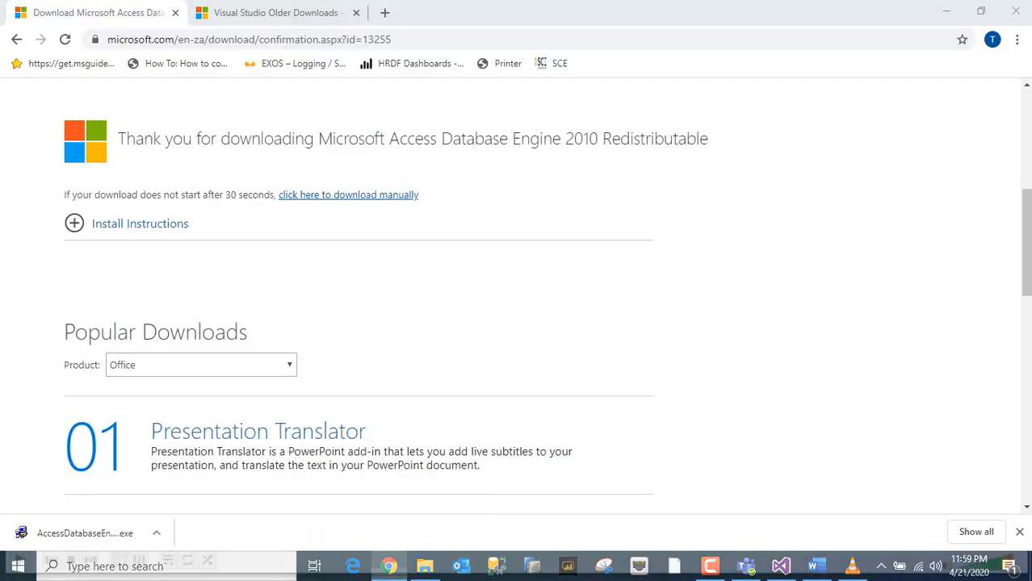
click(277, 13)
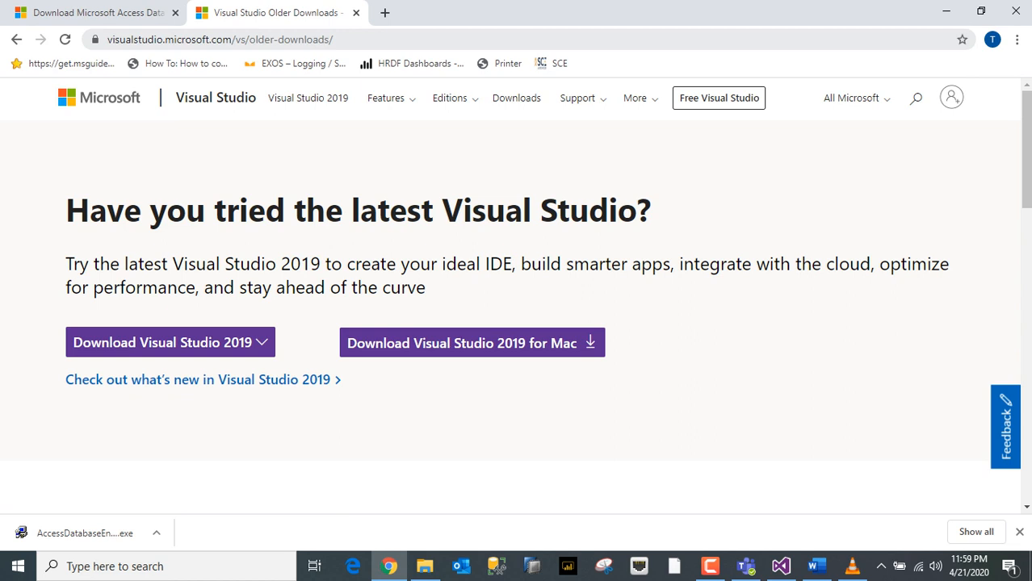
click(307, 39)
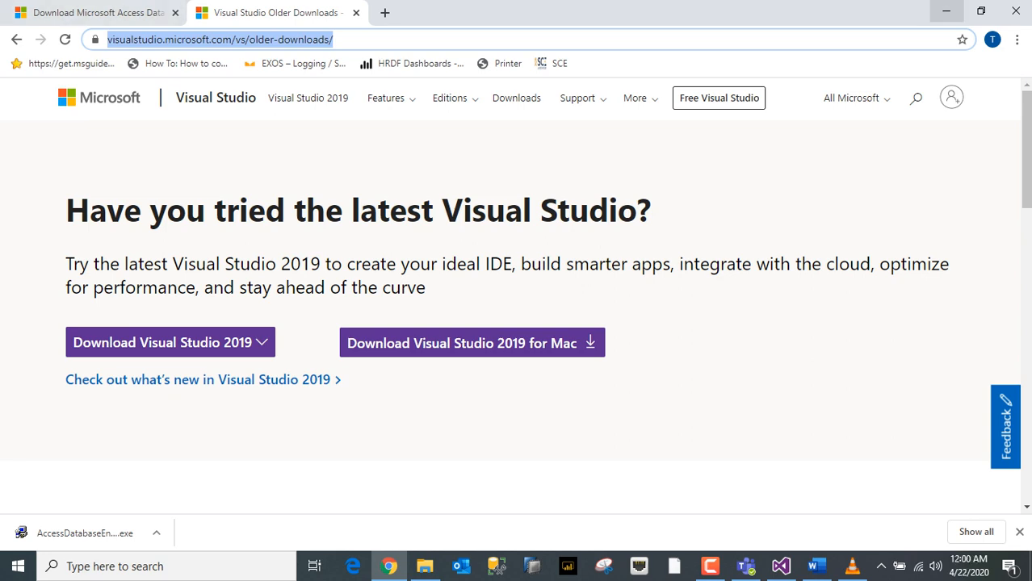
click(945, 11)
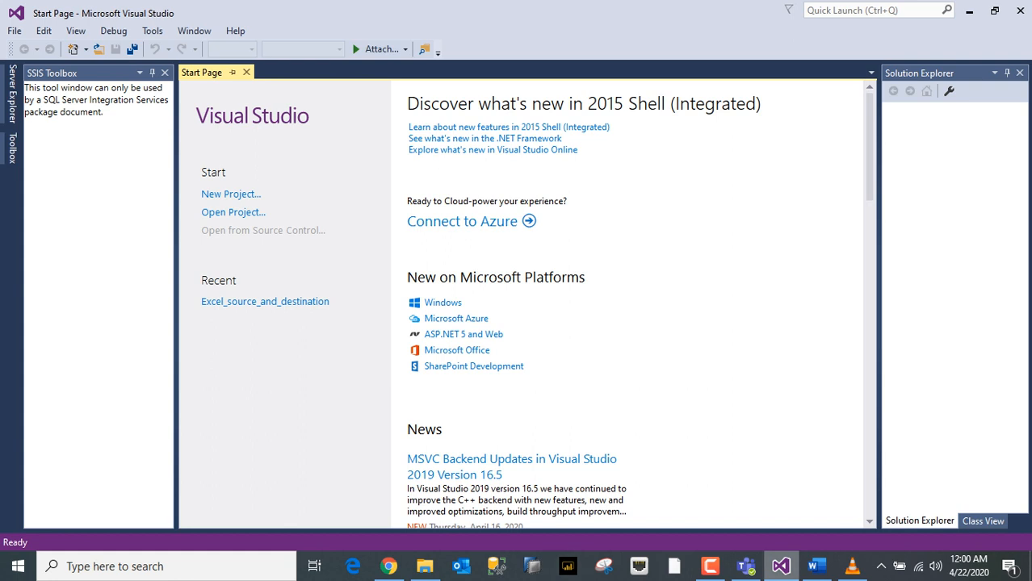
Step: Open the Source1 Excel workbook from the SSIS T&F folder and maximize its window
click(425, 566)
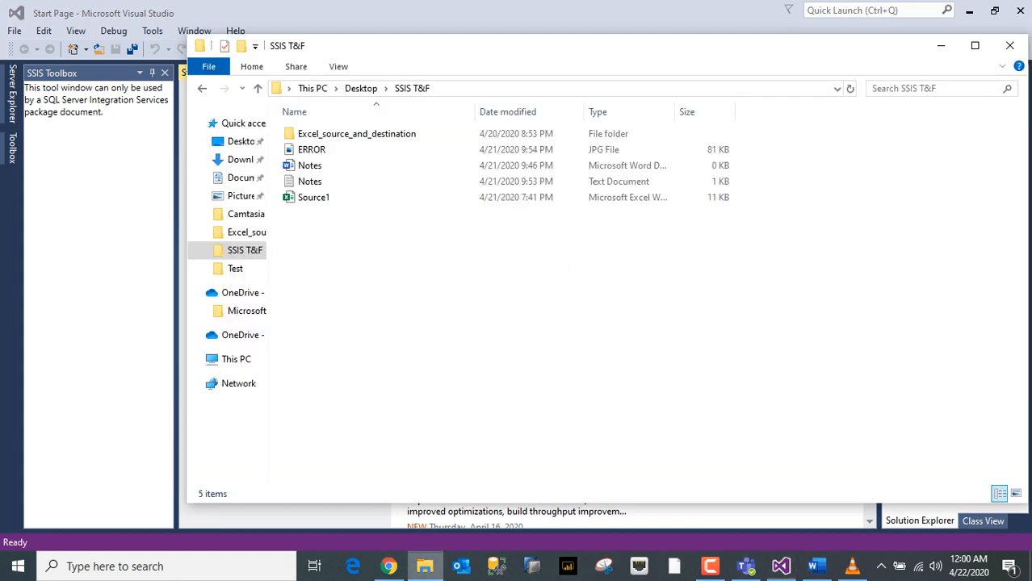
click(314, 198)
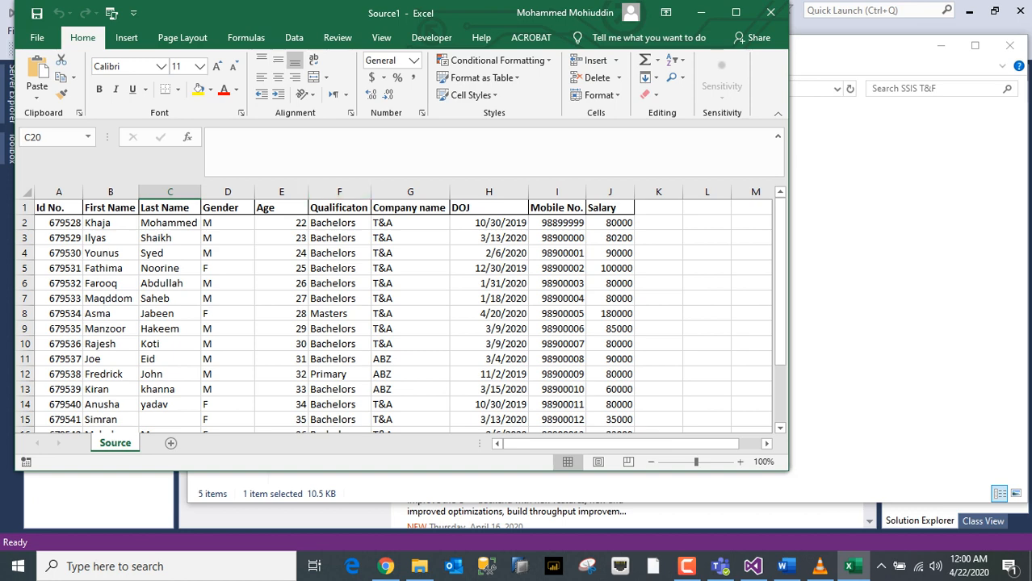
click(736, 12)
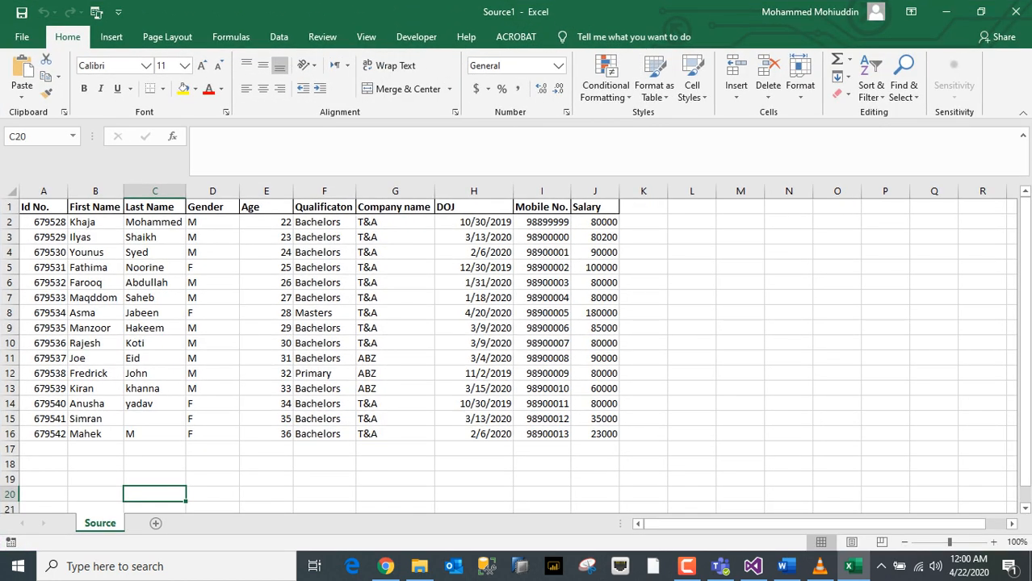
Step: Examine the Gender column and the full range of employee records on the Source sheet
drag(213, 222, 212, 434)
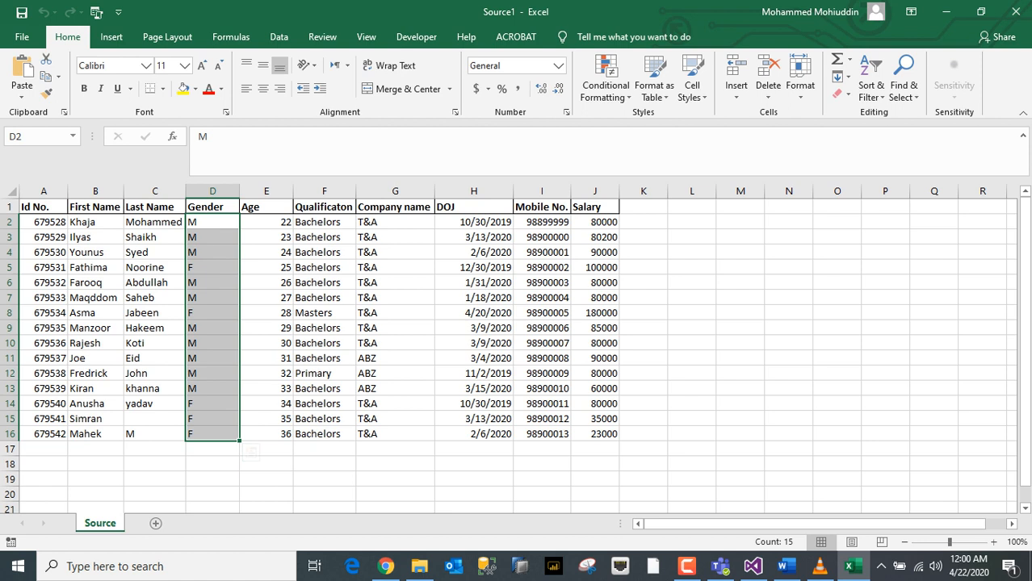
click(213, 267)
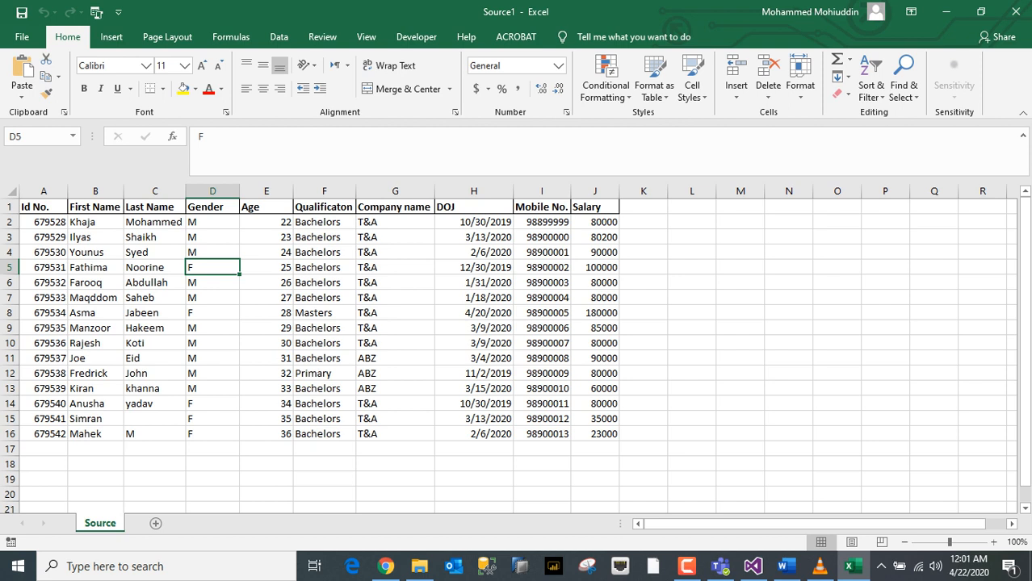
key(ctrl+Down)
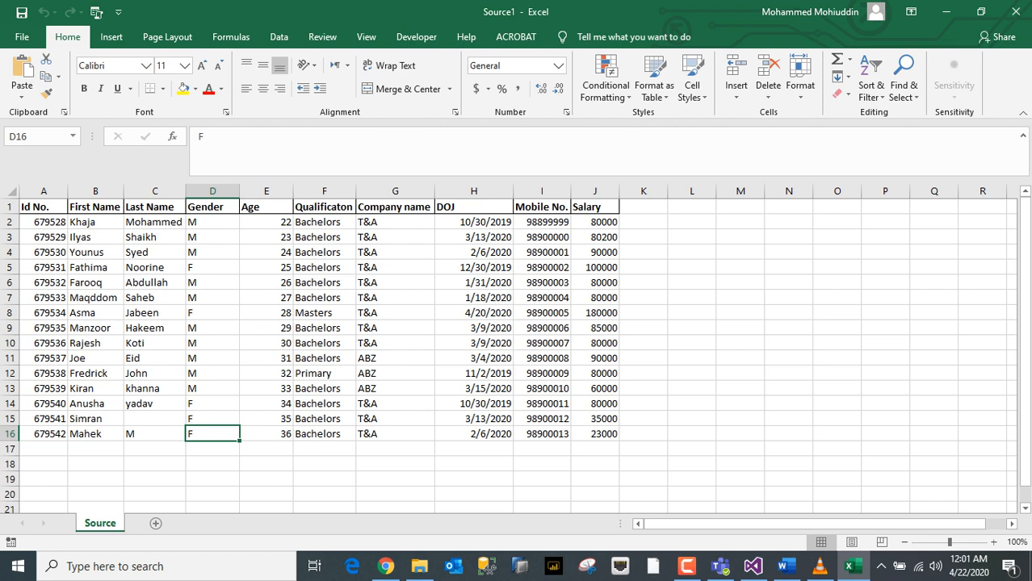
click(643, 449)
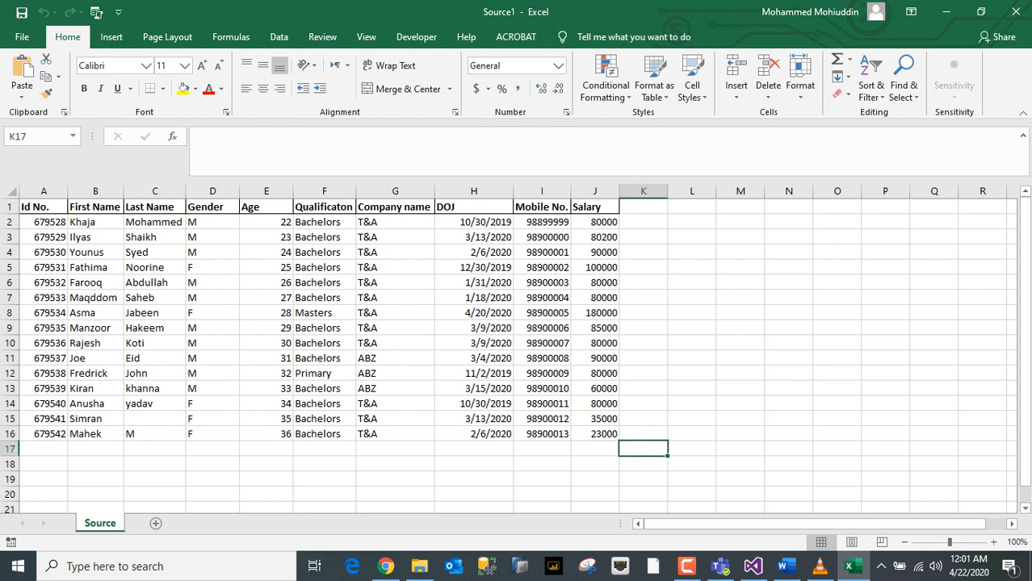
click(212, 190)
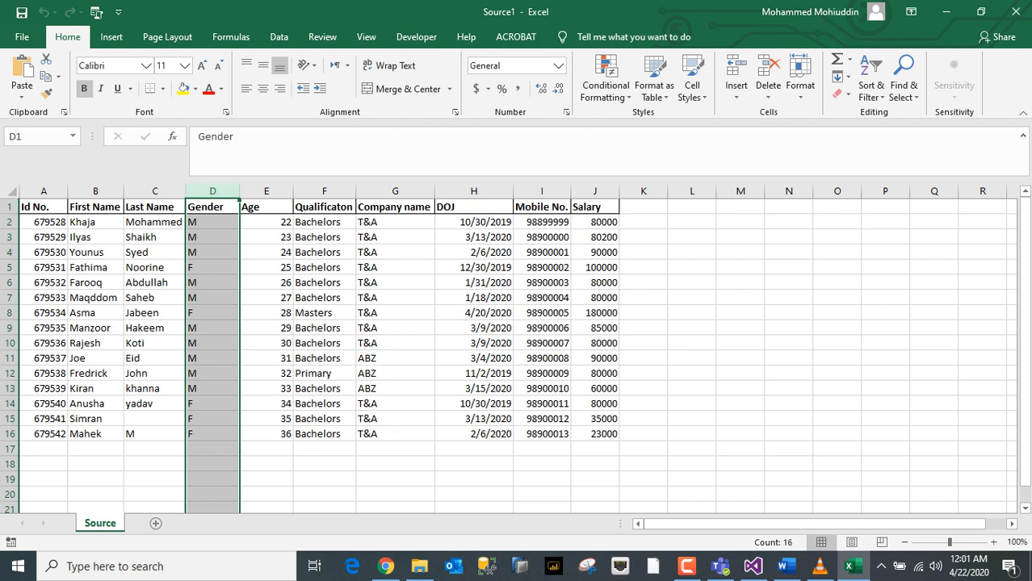
click(154, 373)
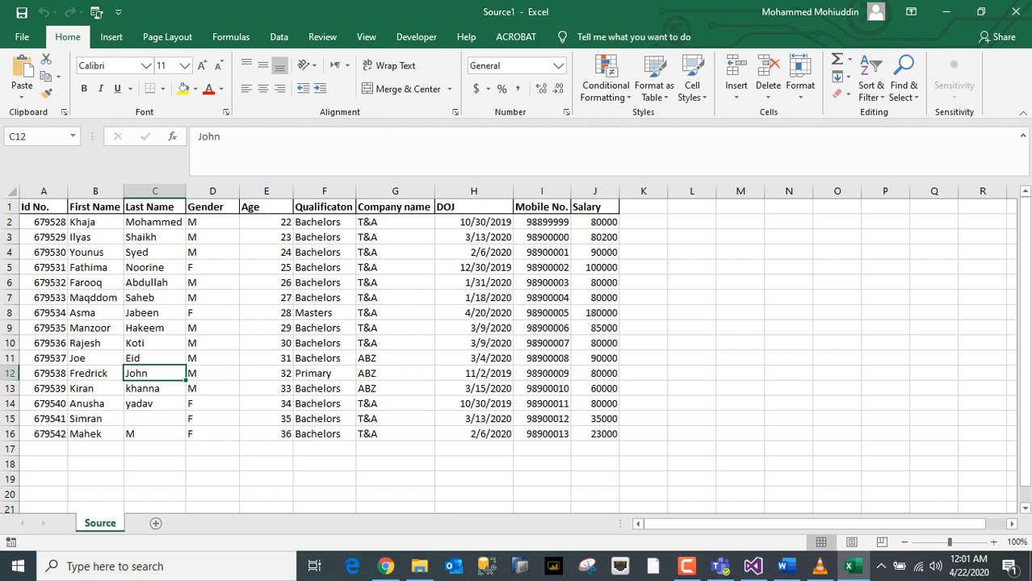
drag(44, 222, 595, 434)
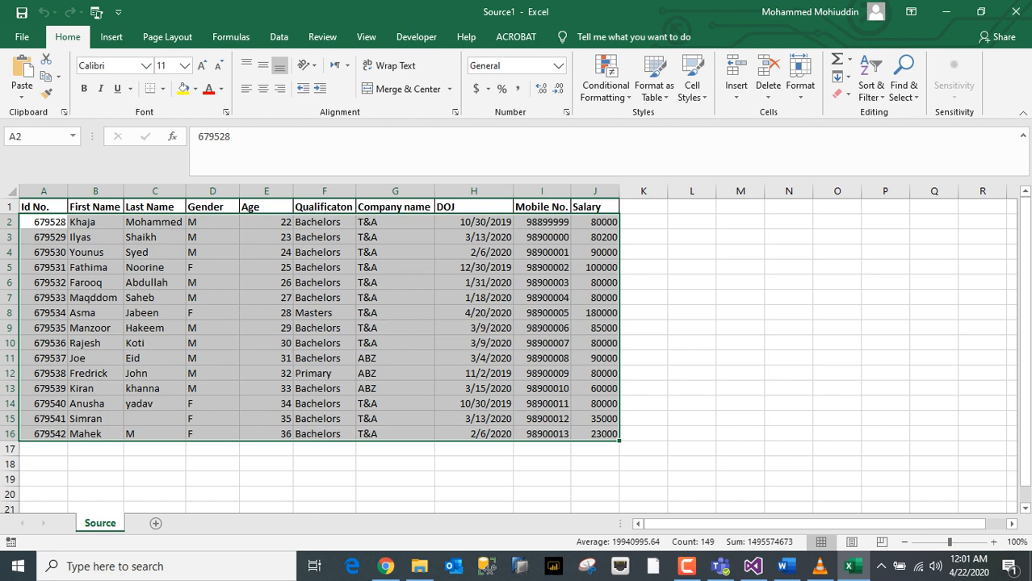
click(213, 388)
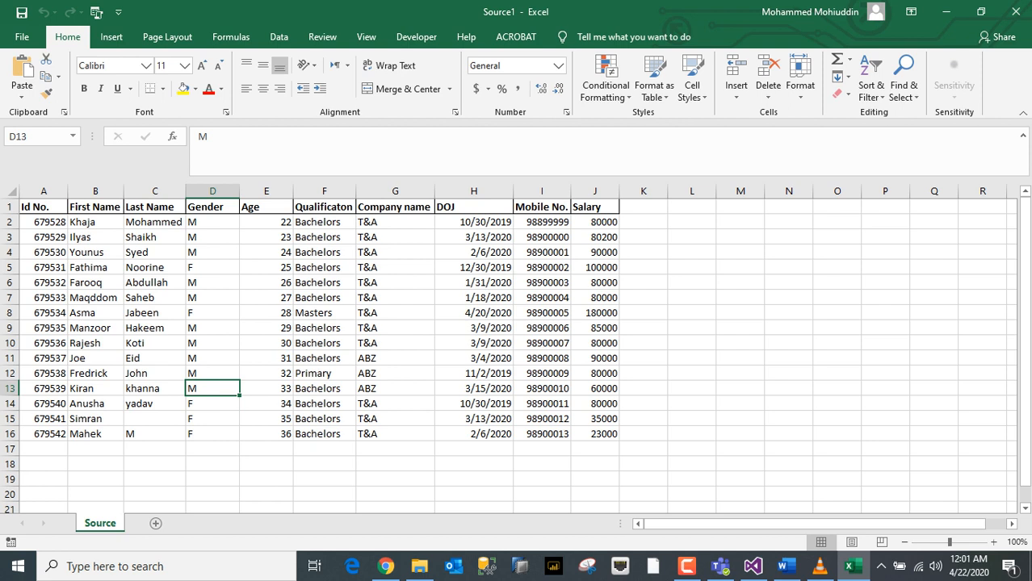
click(212, 192)
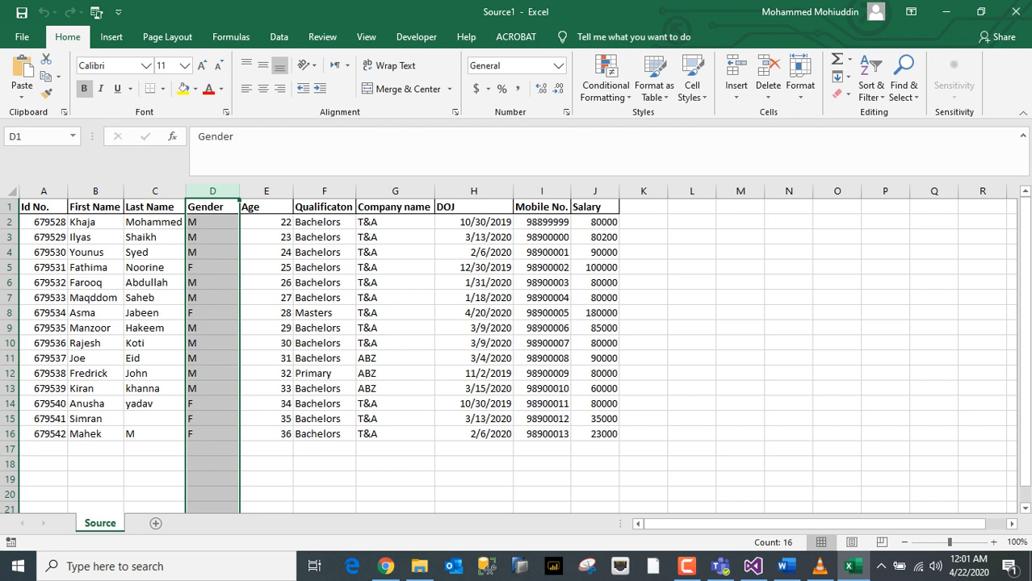
click(644, 283)
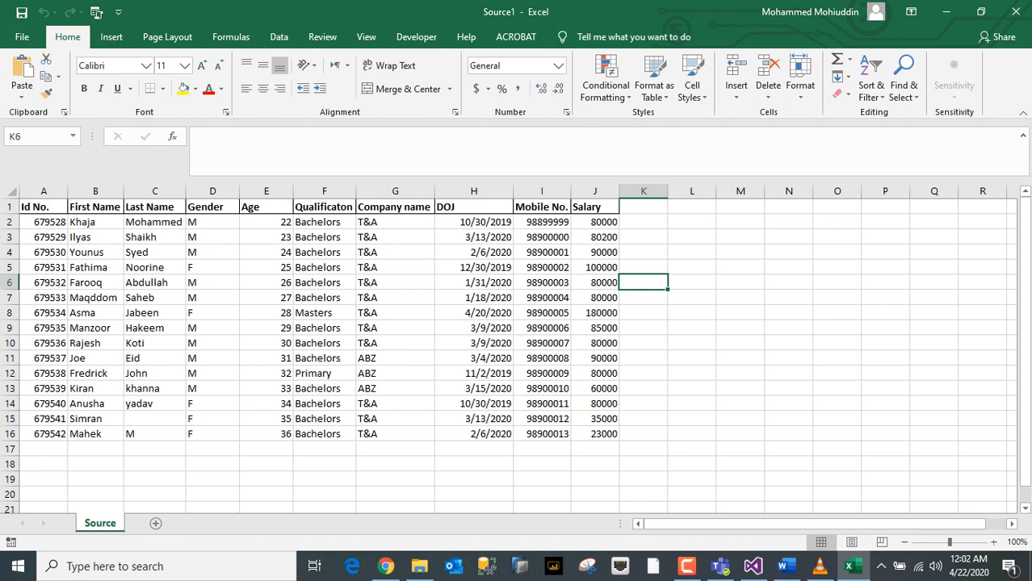
Step: Switch to Visual Studio, choose the Integration Services Project template for a new project and clear its default location
click(753, 566)
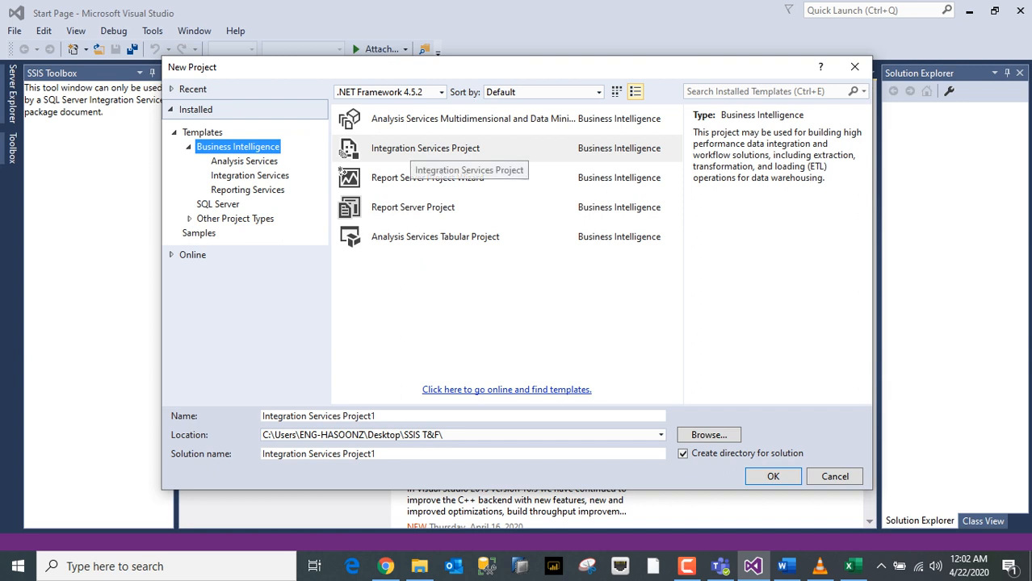
click(404, 150)
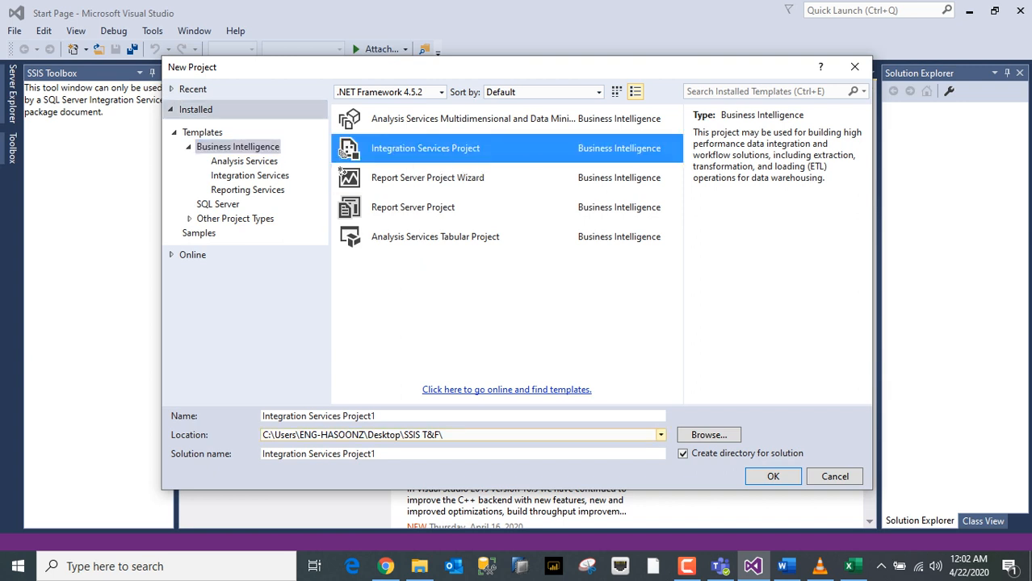
click(420, 435)
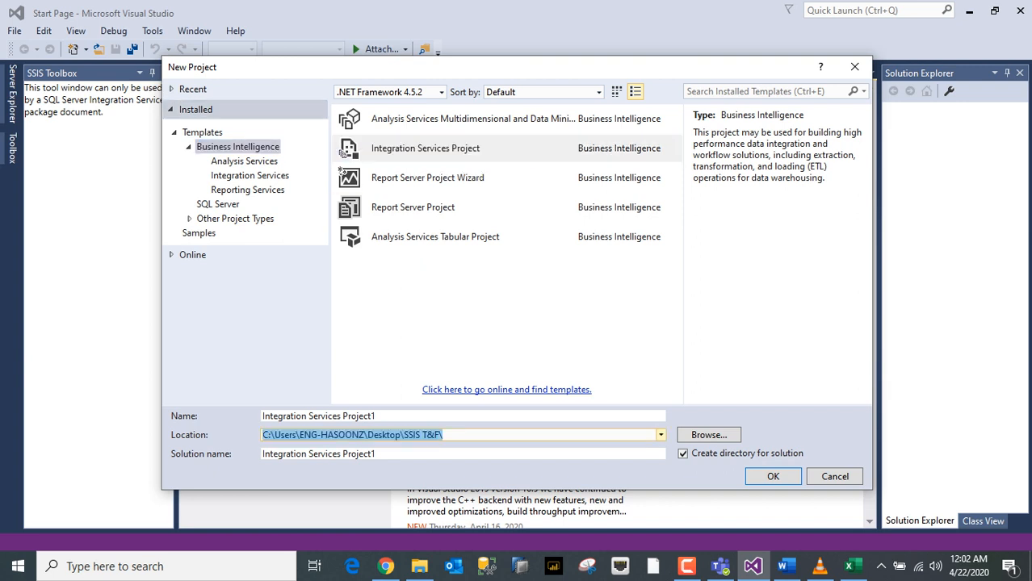
click(446, 435)
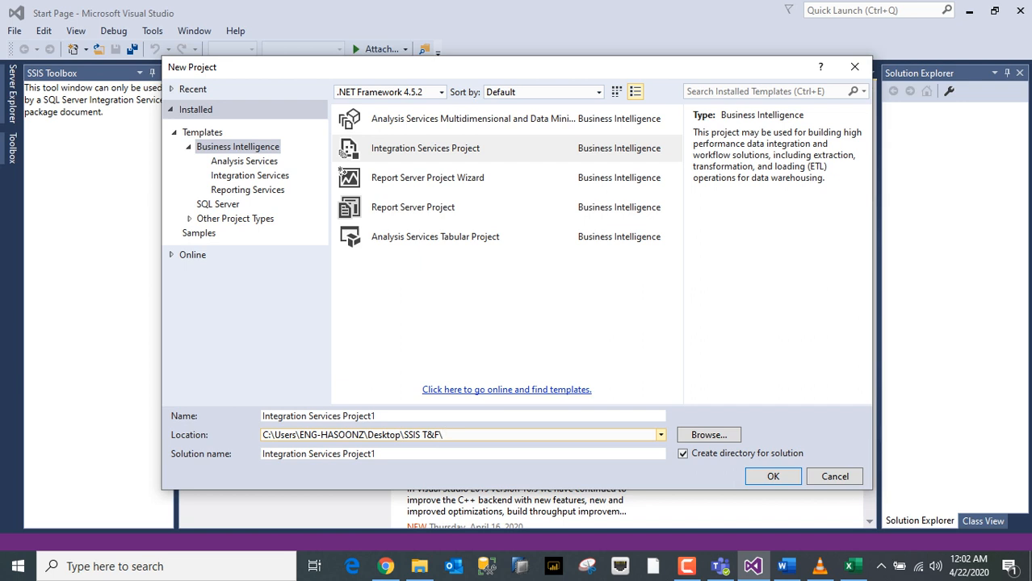
key(ctrl+a)
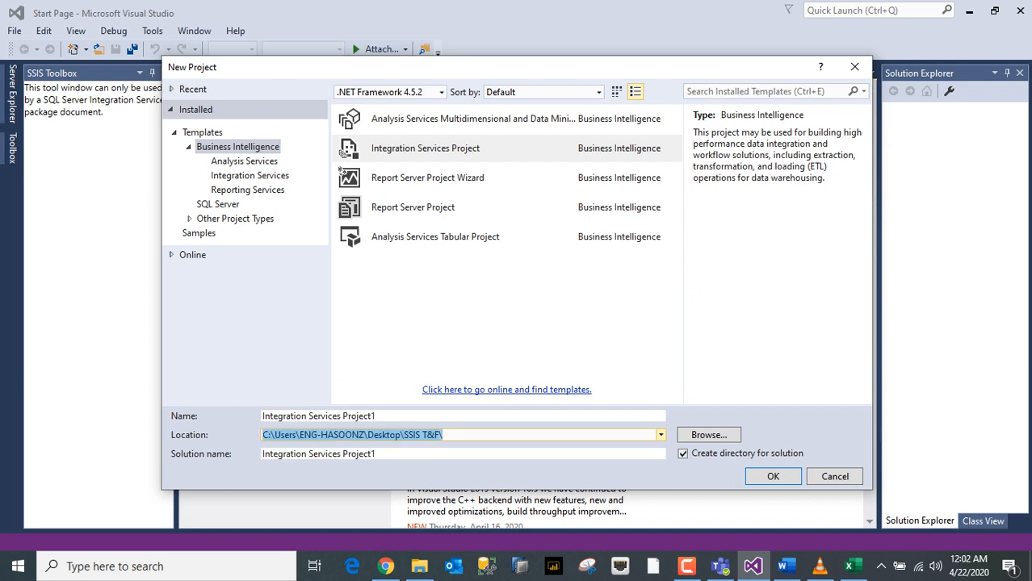
key(BackSpace)
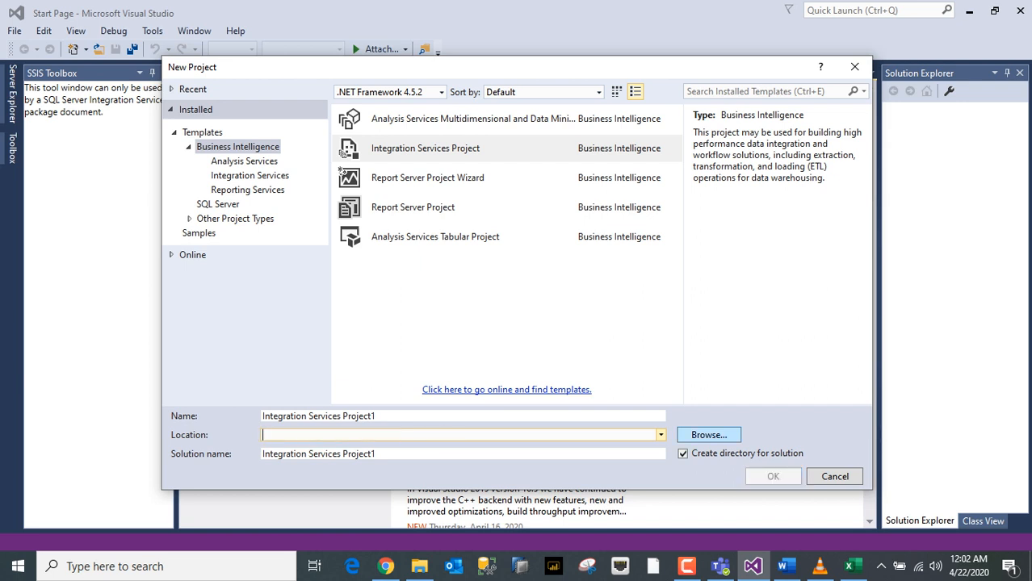
Step: Browse for the project location and go to the SSIS T&F folder
click(708, 436)
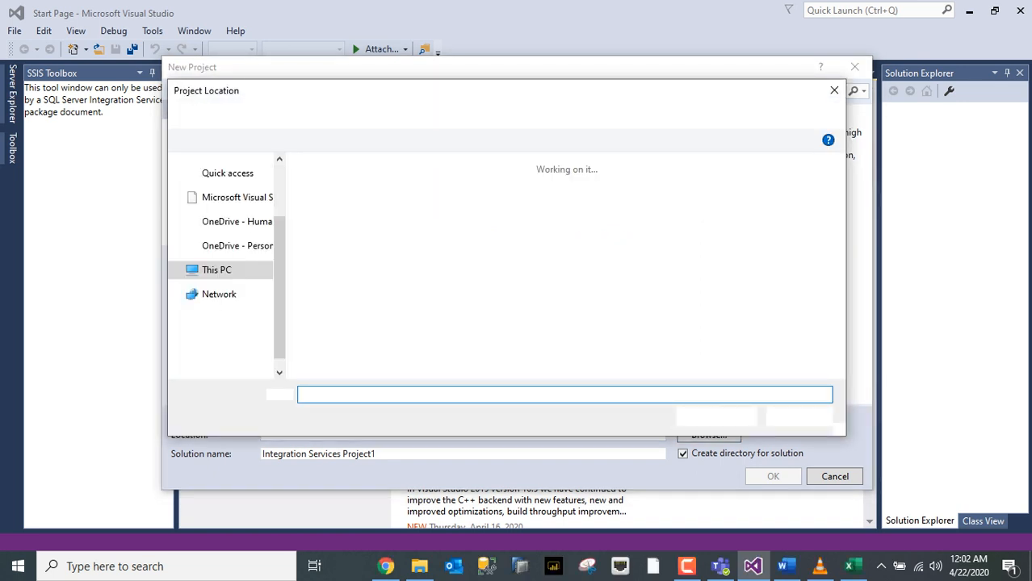
click(226, 216)
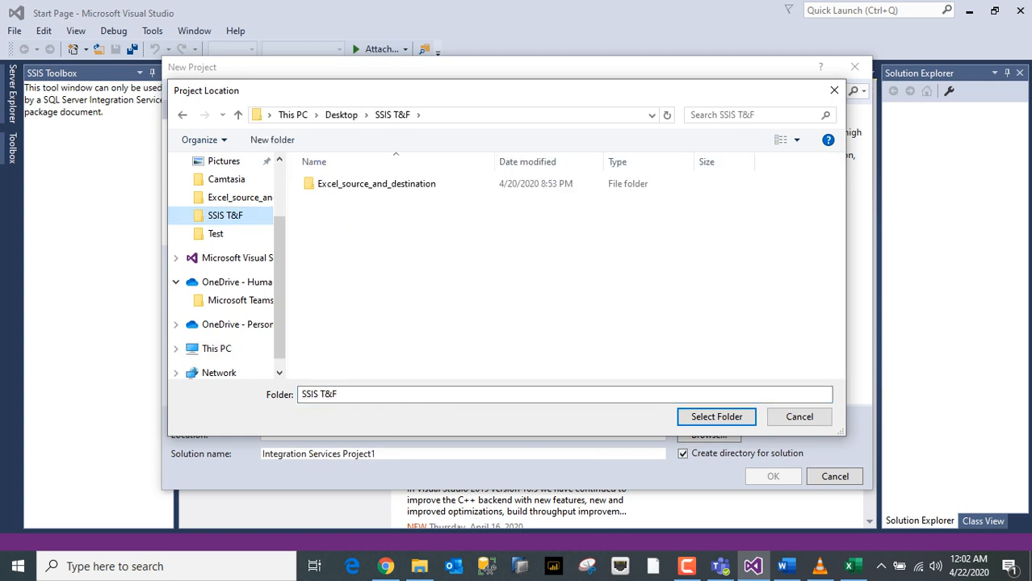
Step: Try to use SSIS_project_ETL as the project location folder by entering its name directly
click(340, 395)
key(ctrl+a)
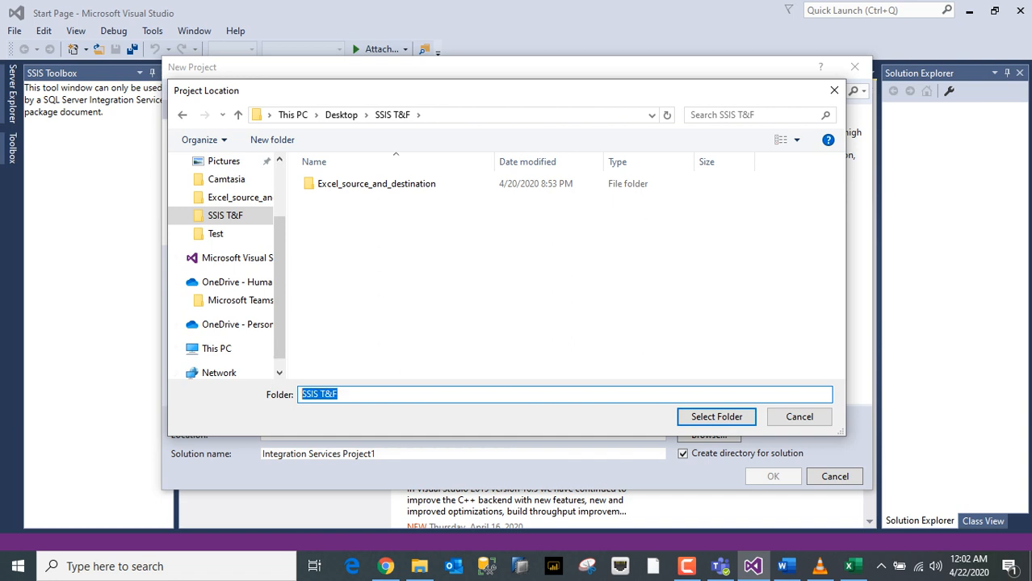
key(BackSpace)
text(SSIS project _ETL)
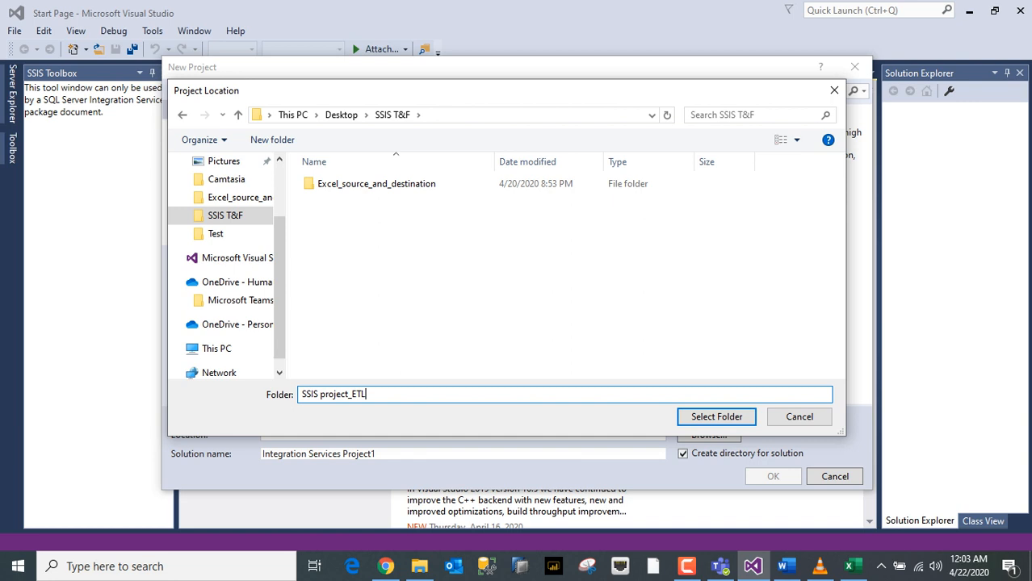
click(320, 394)
key(BackSpace)
text(_)
click(368, 395)
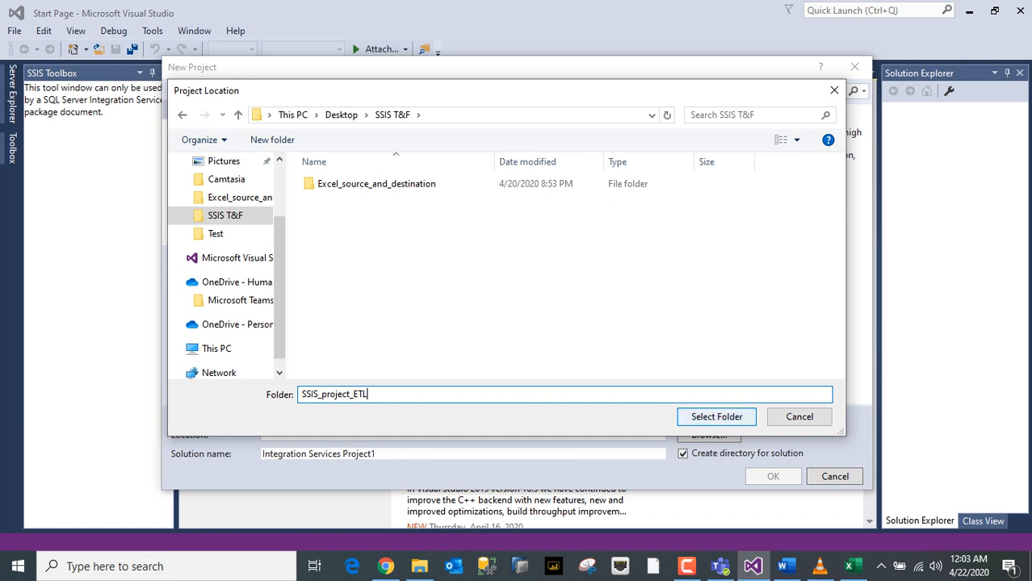
key(Return)
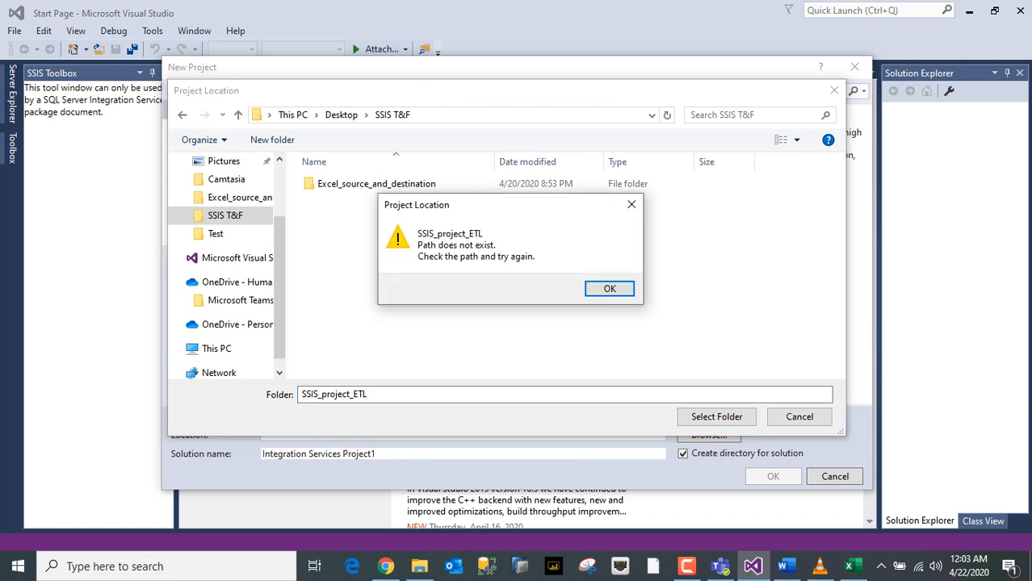
key(Return)
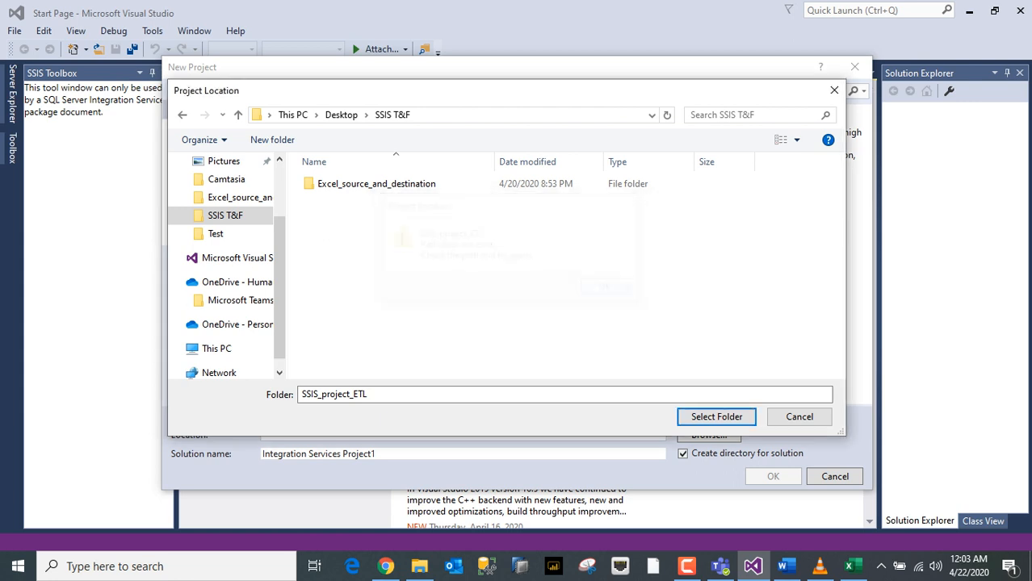
Step: Create a new folder named SSIS_project_ETL inside the SSIS T&F folder
click(225, 216)
right_click(392, 222)
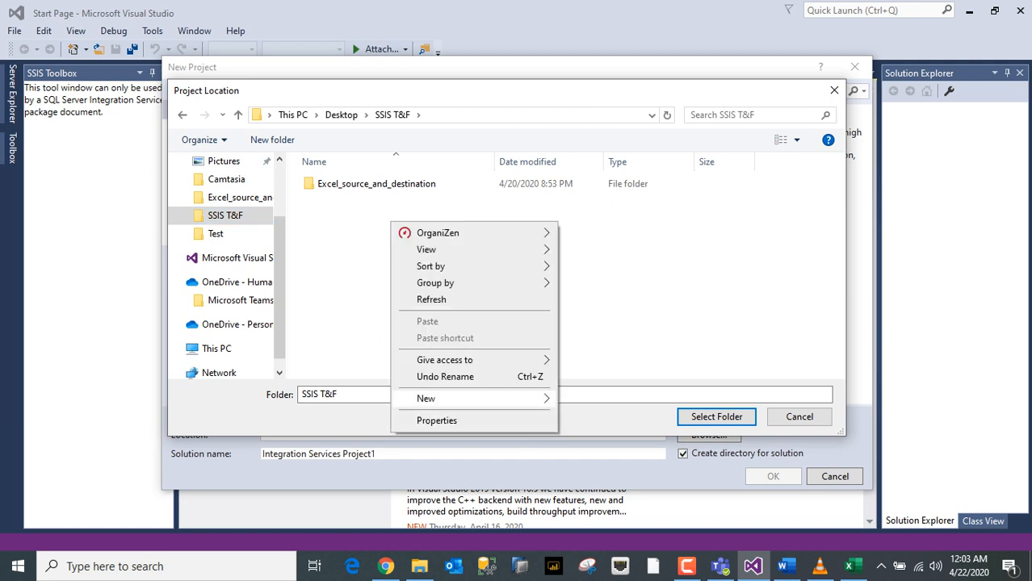
mouse_move(452, 398)
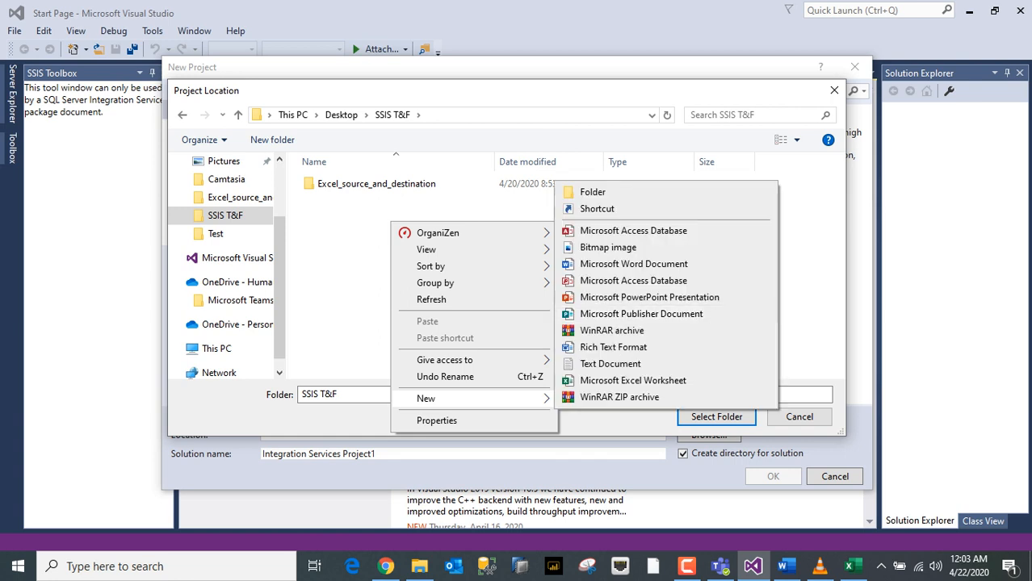
click(592, 192)
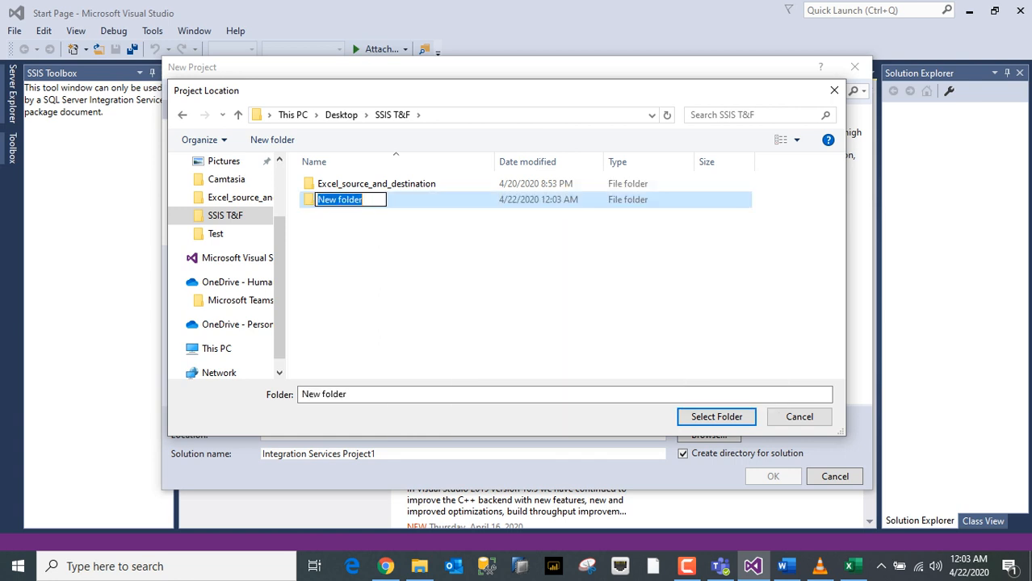
key(BackSpace)
text(SSIS_project_)
key(BackSpace)
text(_ETL)
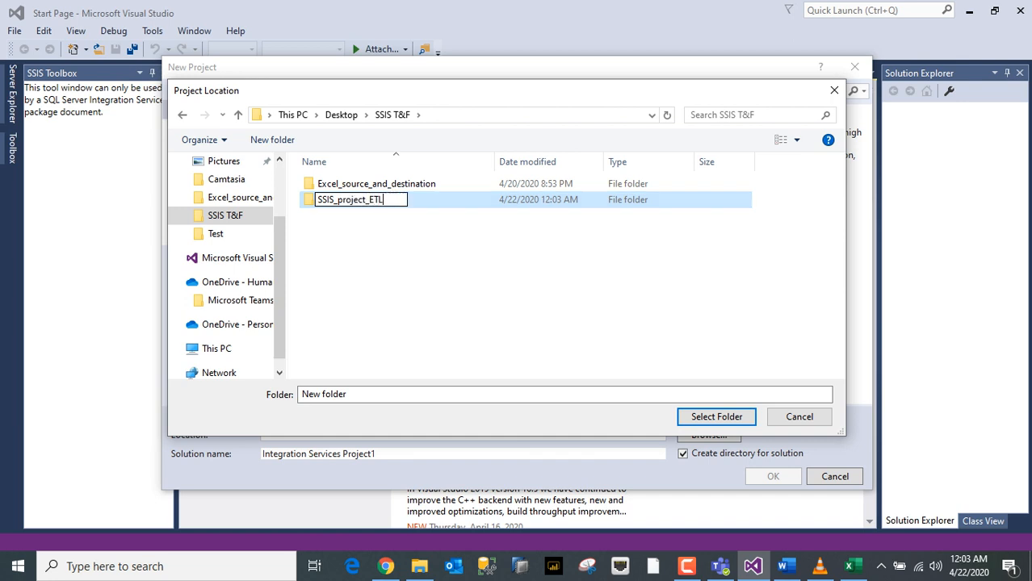
key(Return)
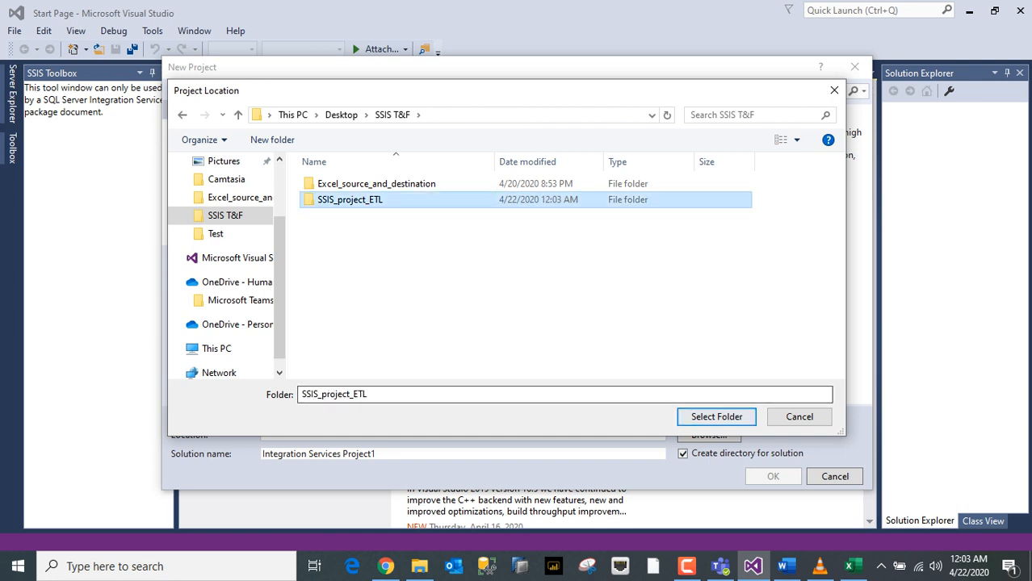
Step: Use the SSIS_project_ETL folder as the location and create the Integration Services project with its default name
click(717, 417)
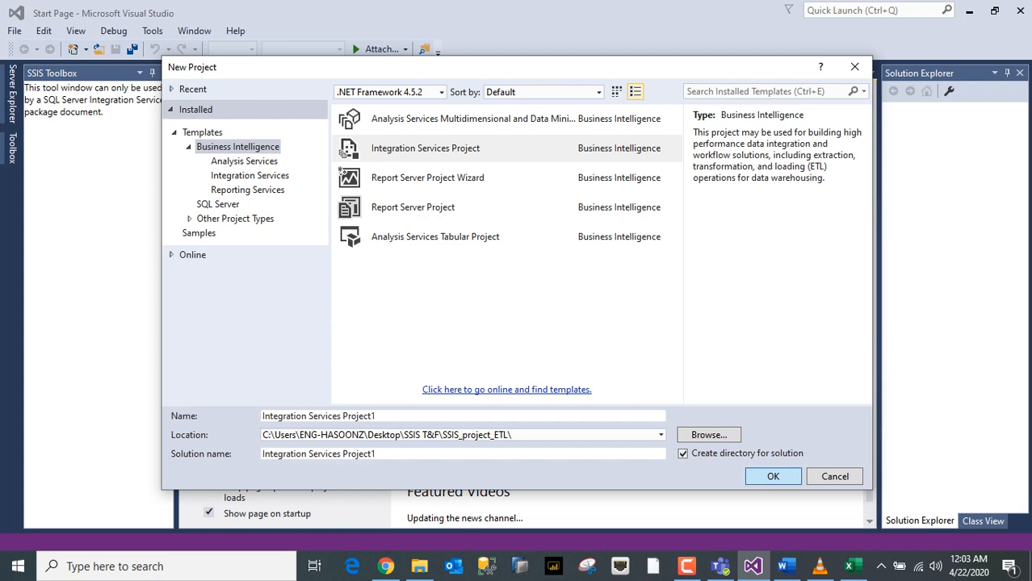
click(755, 476)
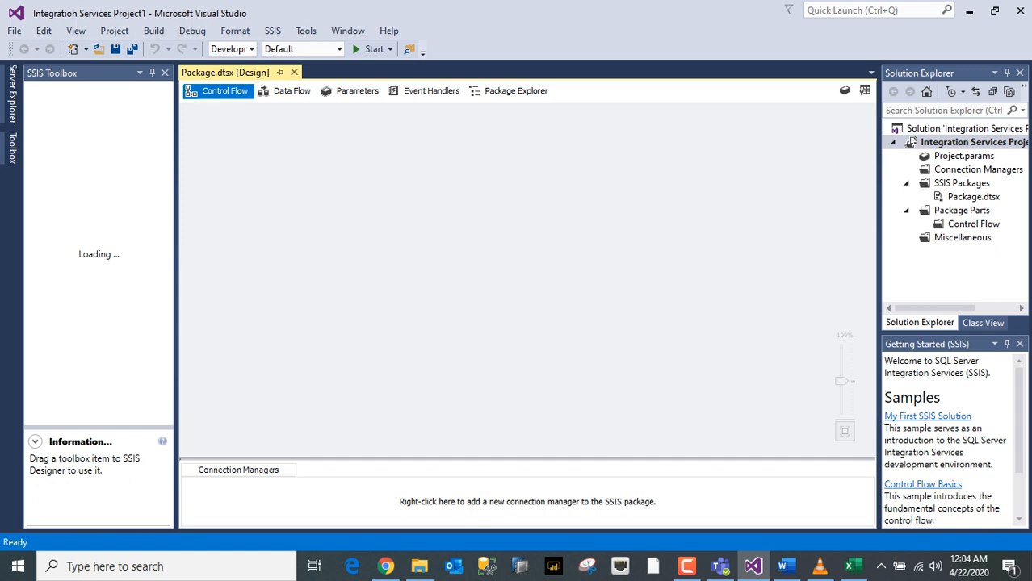
Step: Add a Data Flow Task to the package's control flow and open it for editing
click(287, 90)
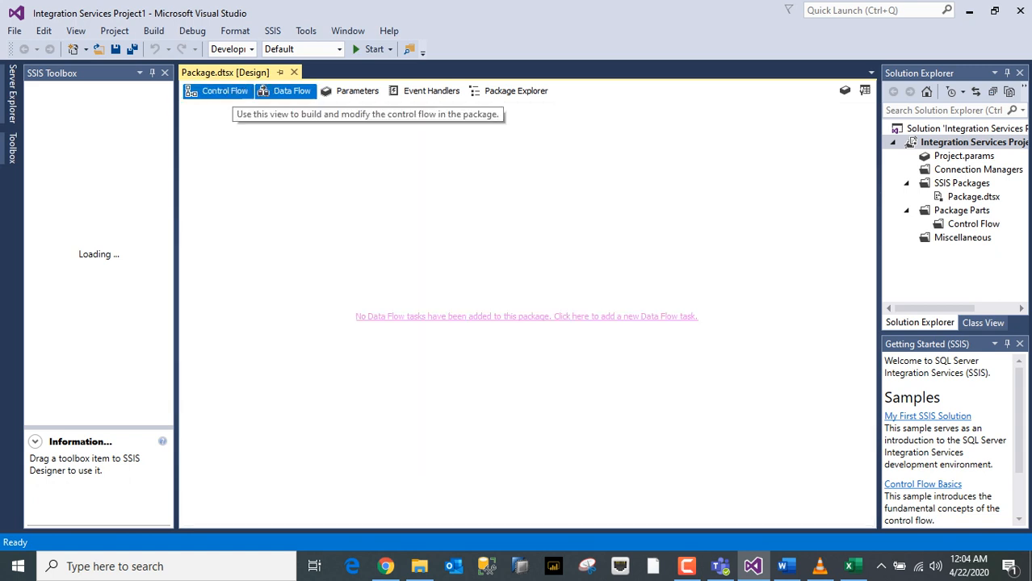
click(220, 91)
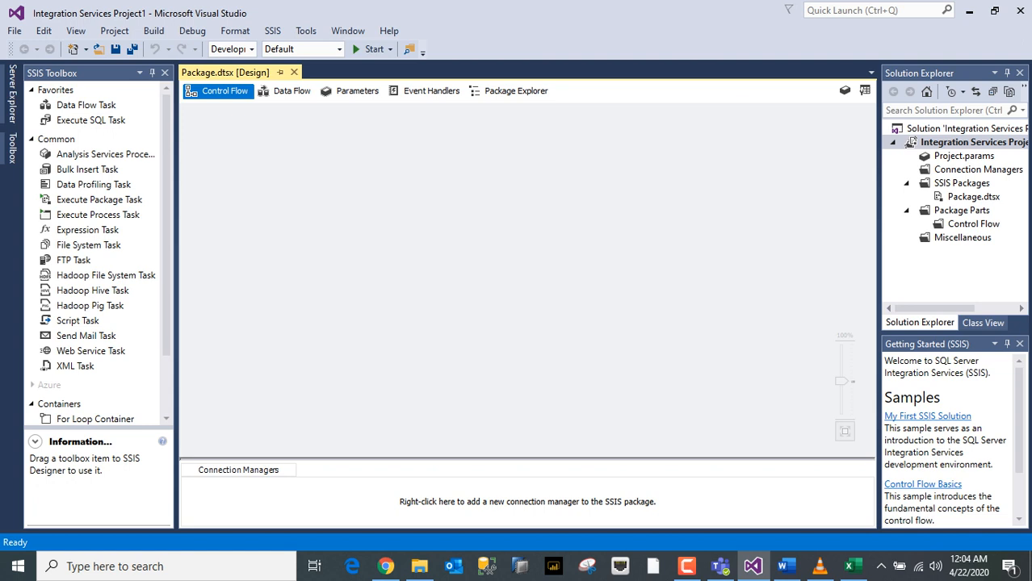
click(166, 388)
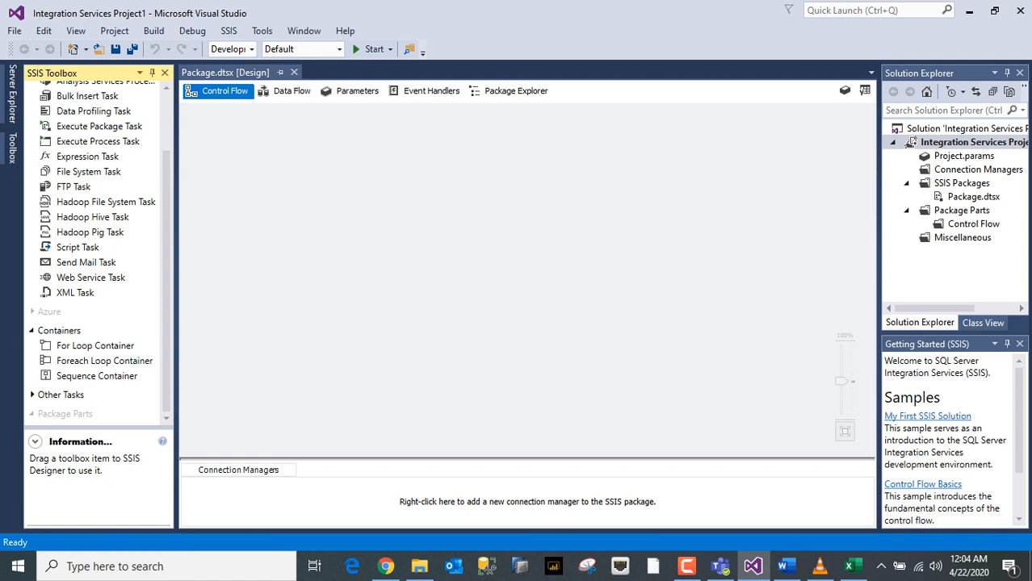
click(166, 121)
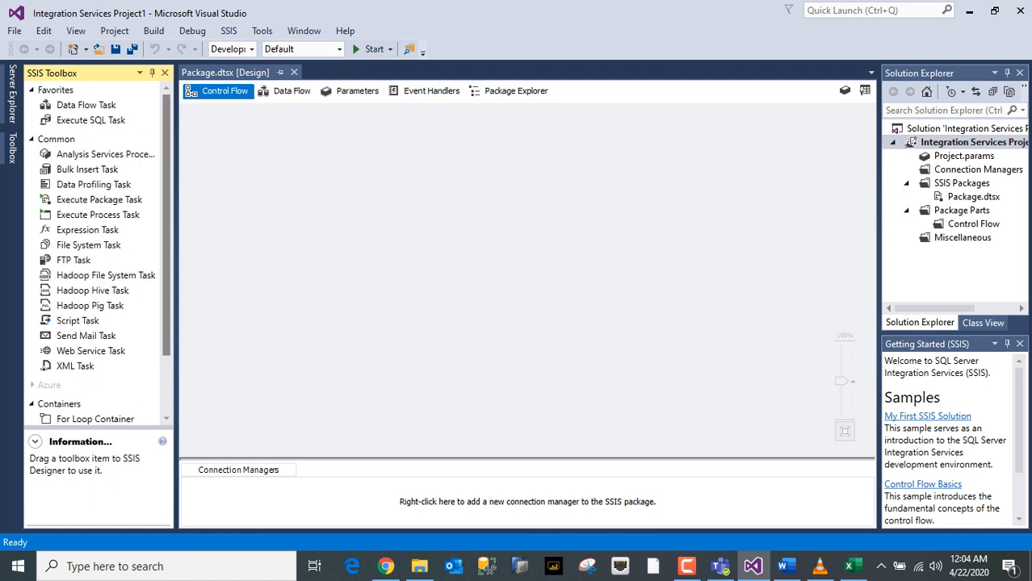
click(86, 105)
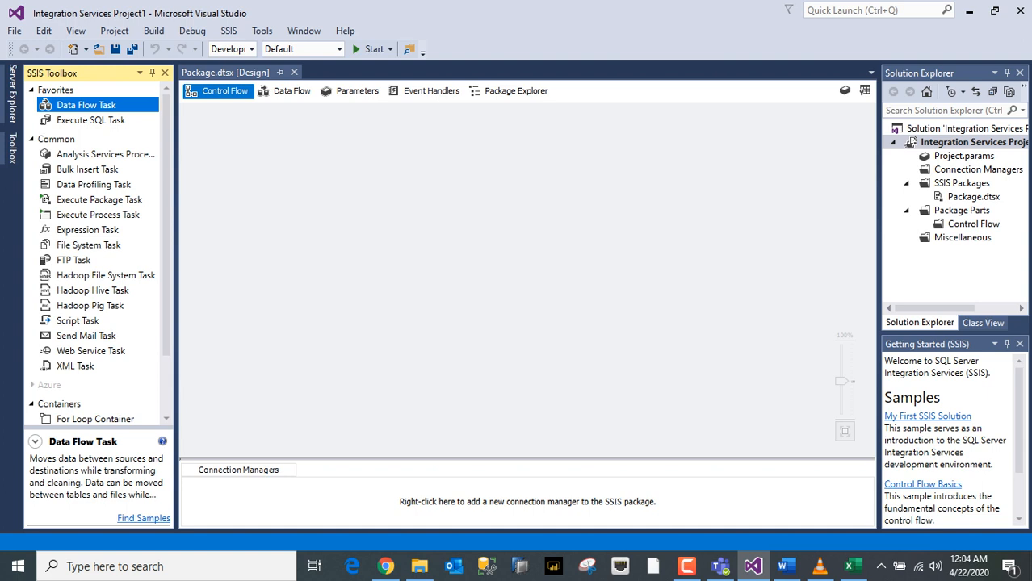
drag(86, 105, 390, 145)
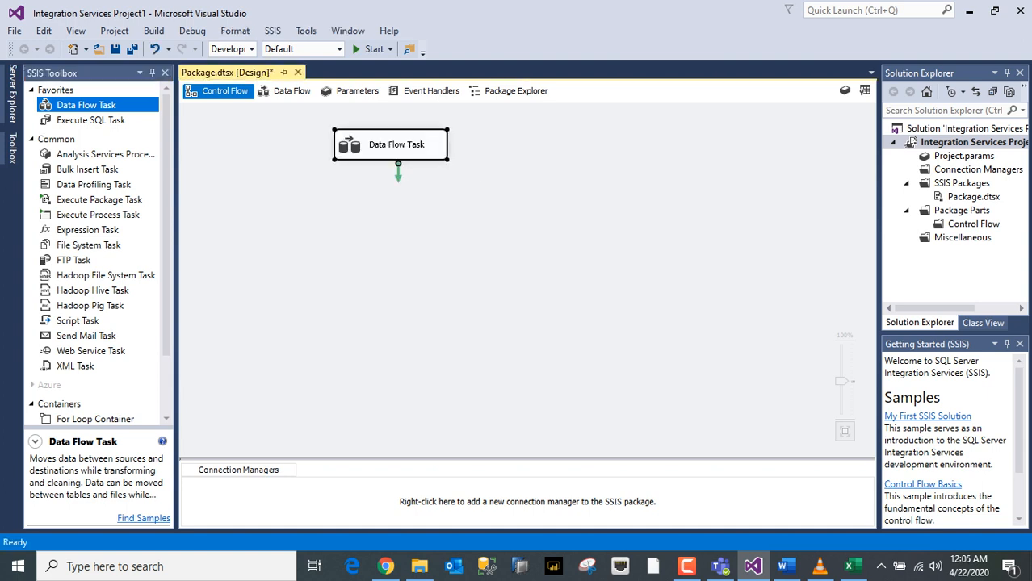
double_click(393, 146)
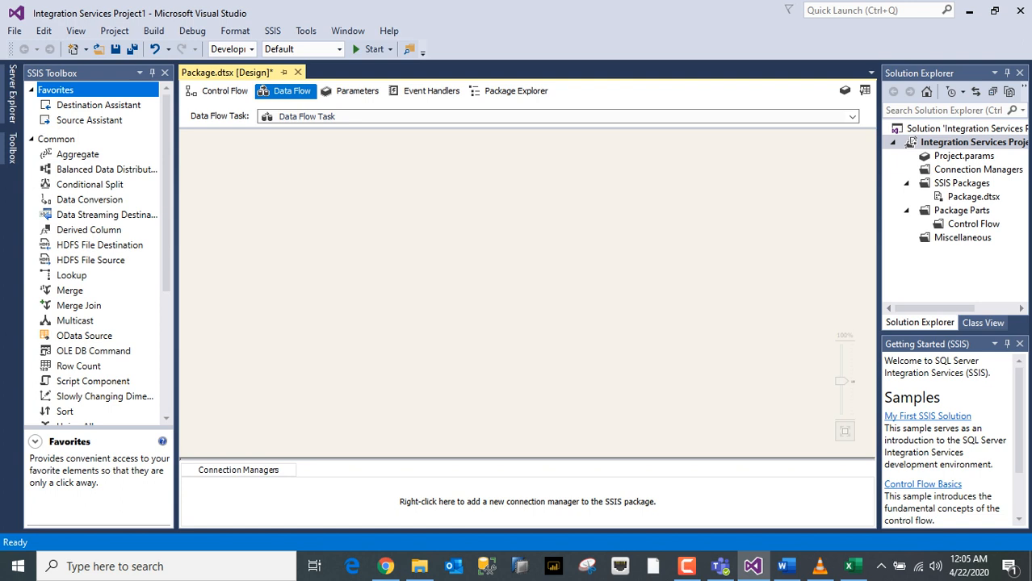
Step: Examine the available data flow components, including Other Transforms, Data Conversion, Lookup, Derived Column and Other Sources
click(56, 139)
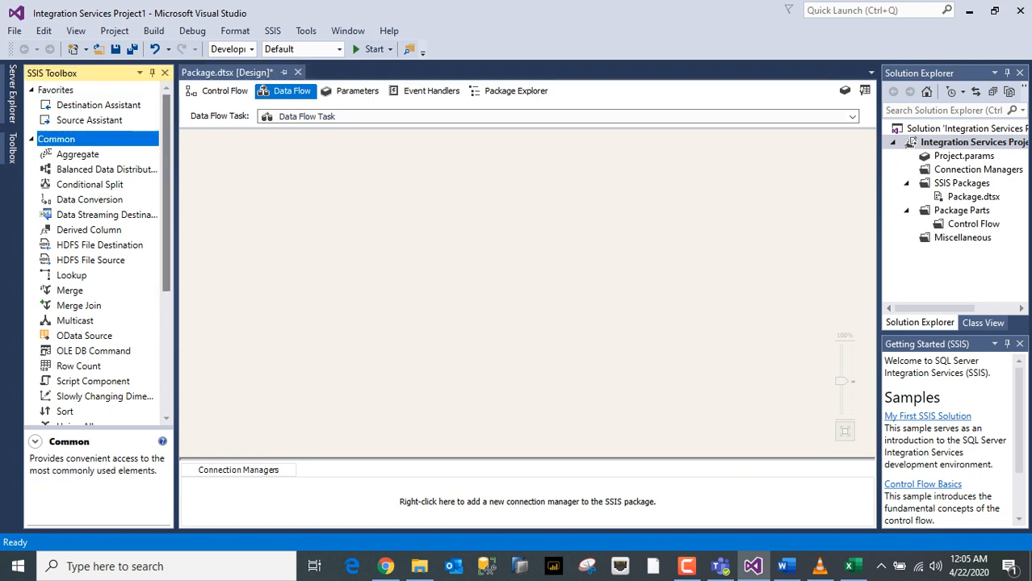
drag(166, 194, 167, 317)
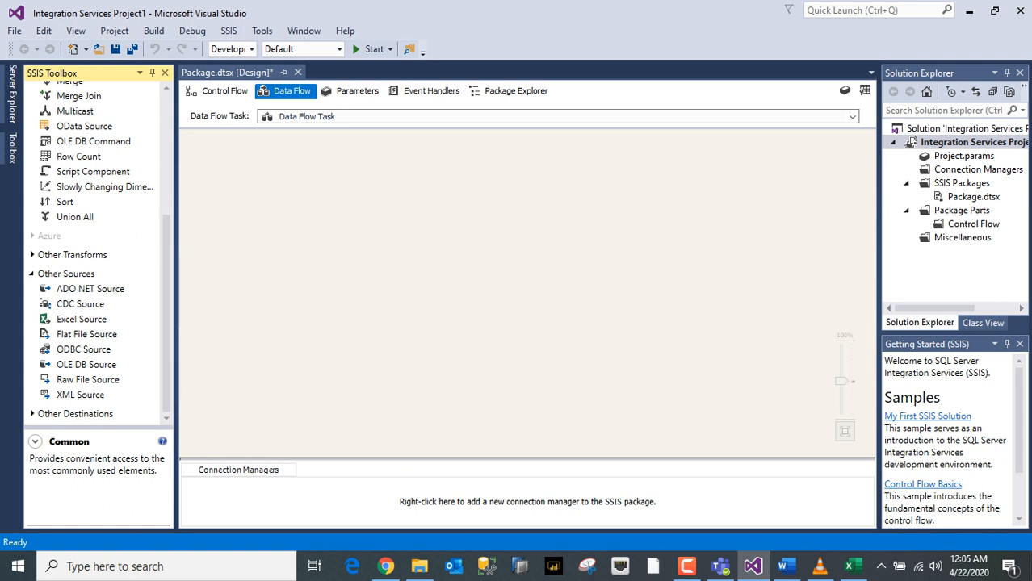
click(32, 255)
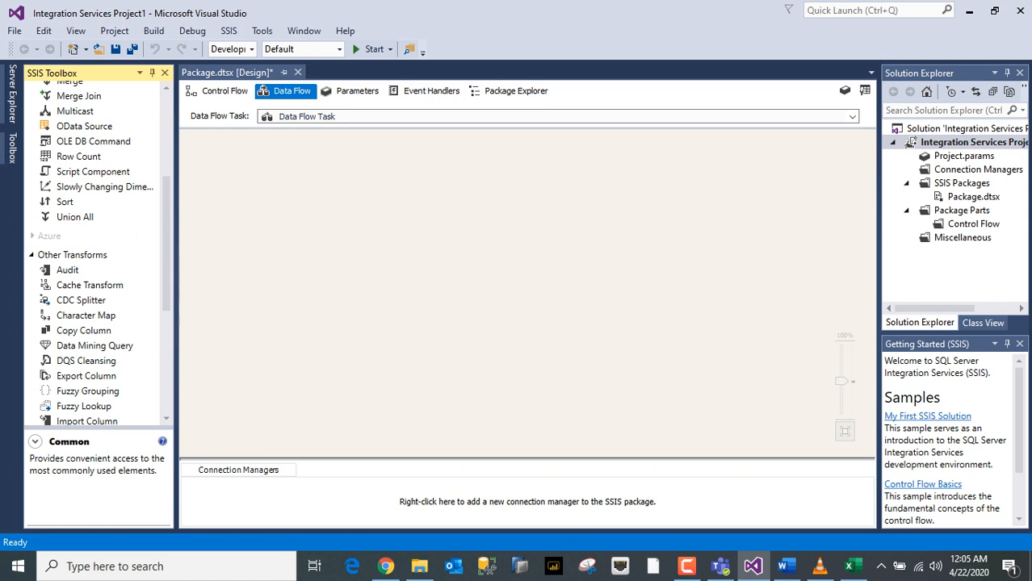
click(32, 256)
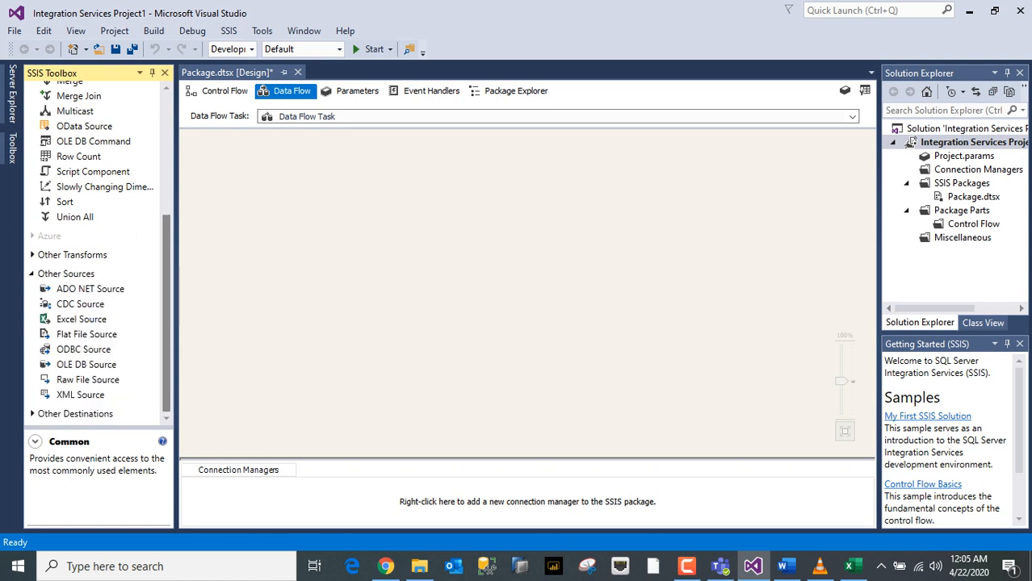
scroll(97, 251, up, 4)
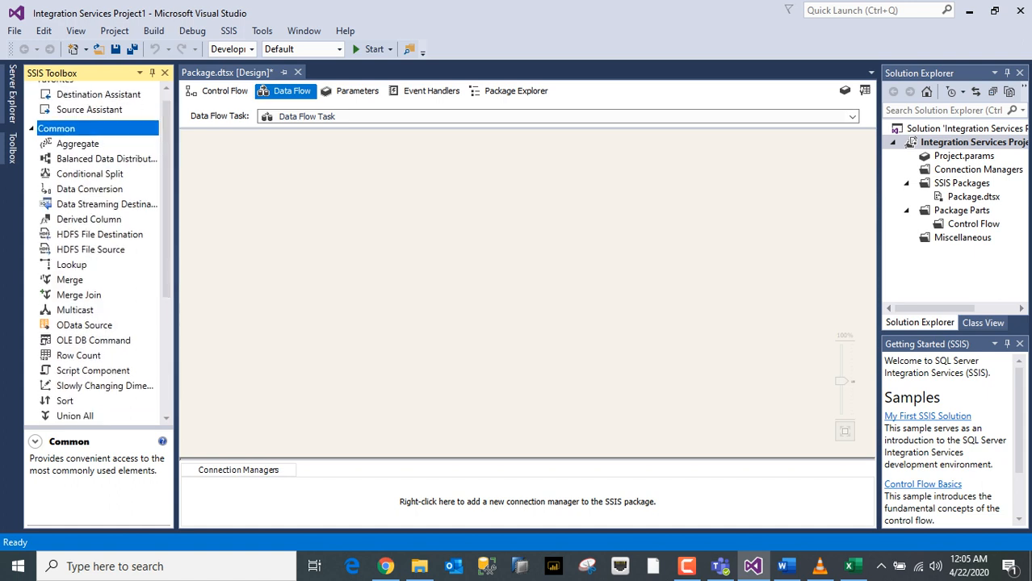
click(89, 189)
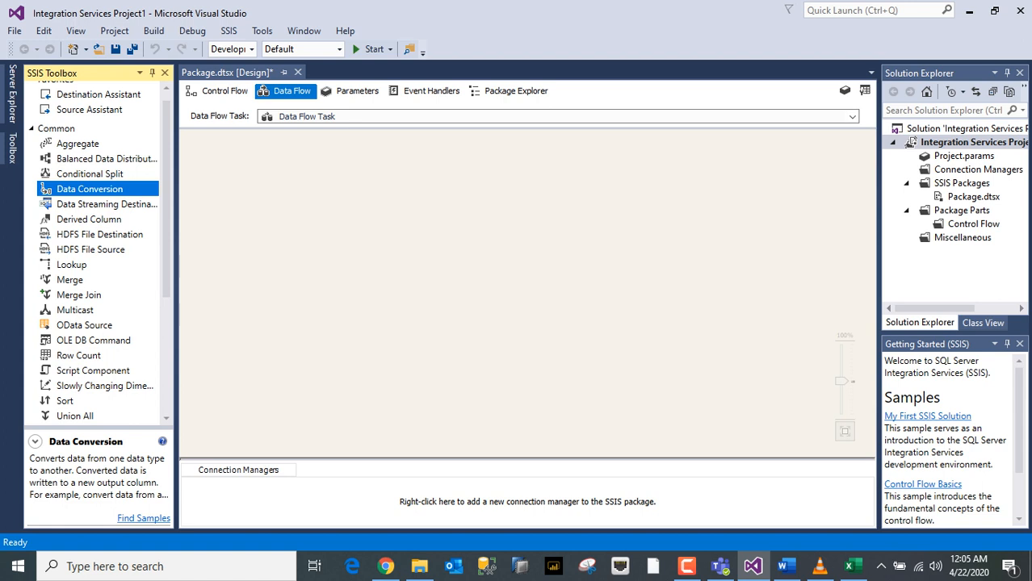
click(72, 265)
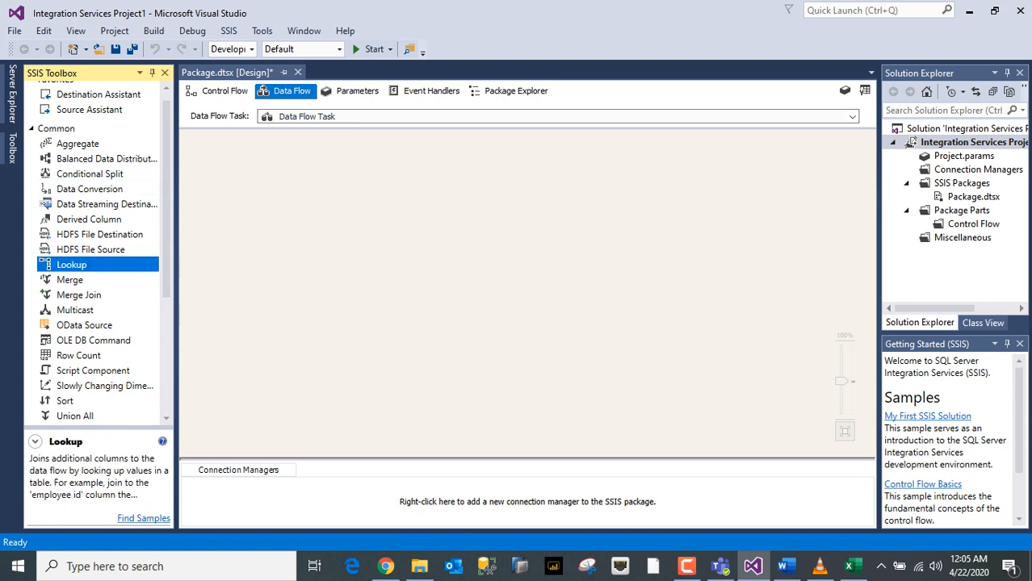
click(89, 219)
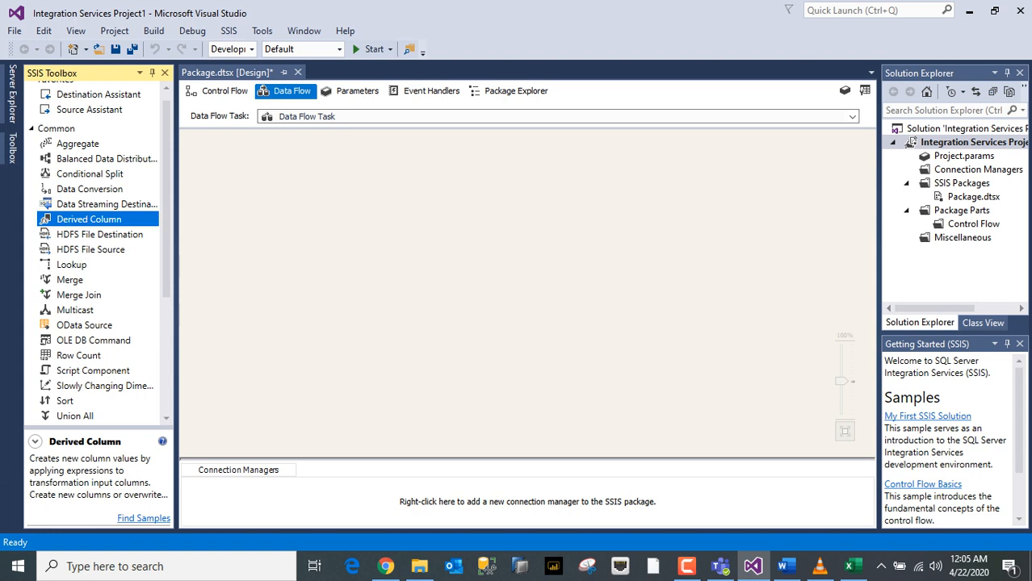
scroll(97, 250, down, 4)
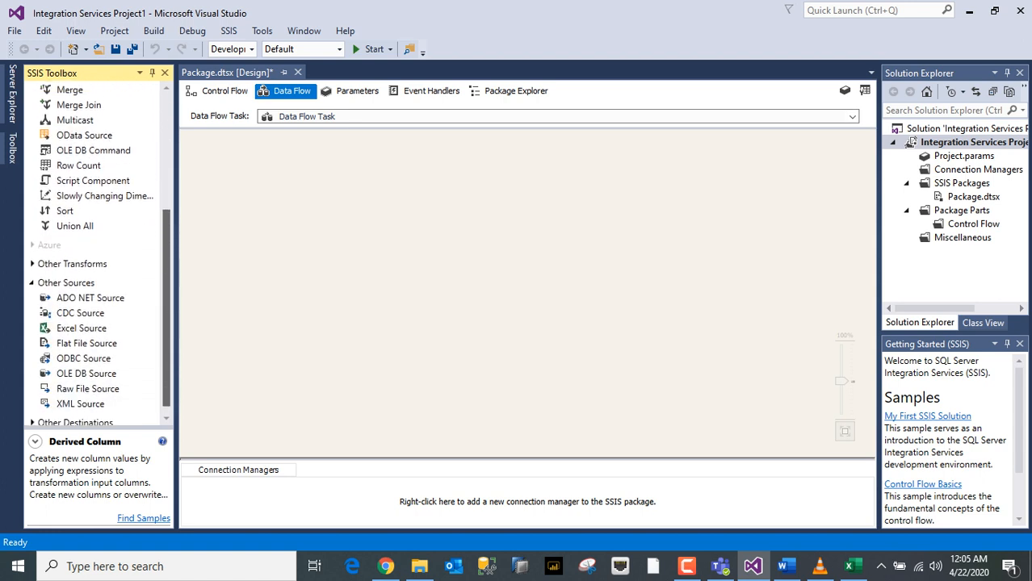
scroll(97, 250, down, 1)
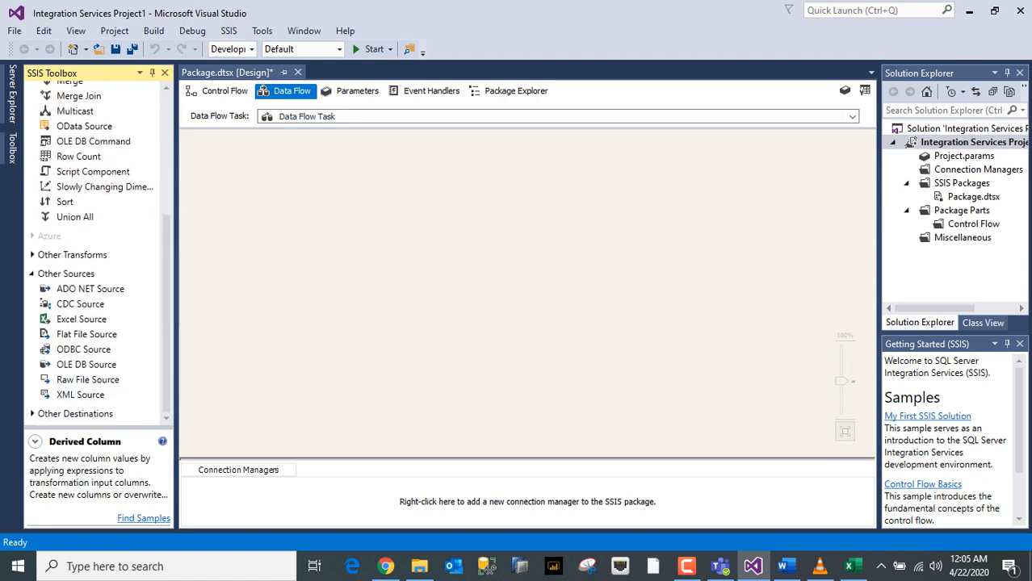
Step: Add an Excel Source to the upper part of the data flow and deselect it
click(81, 319)
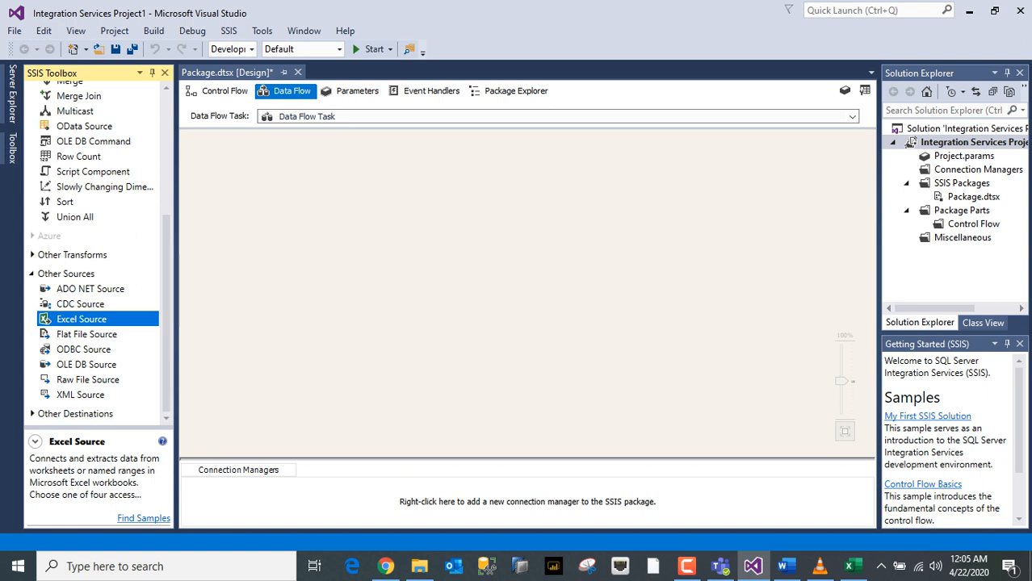
drag(81, 319, 454, 167)
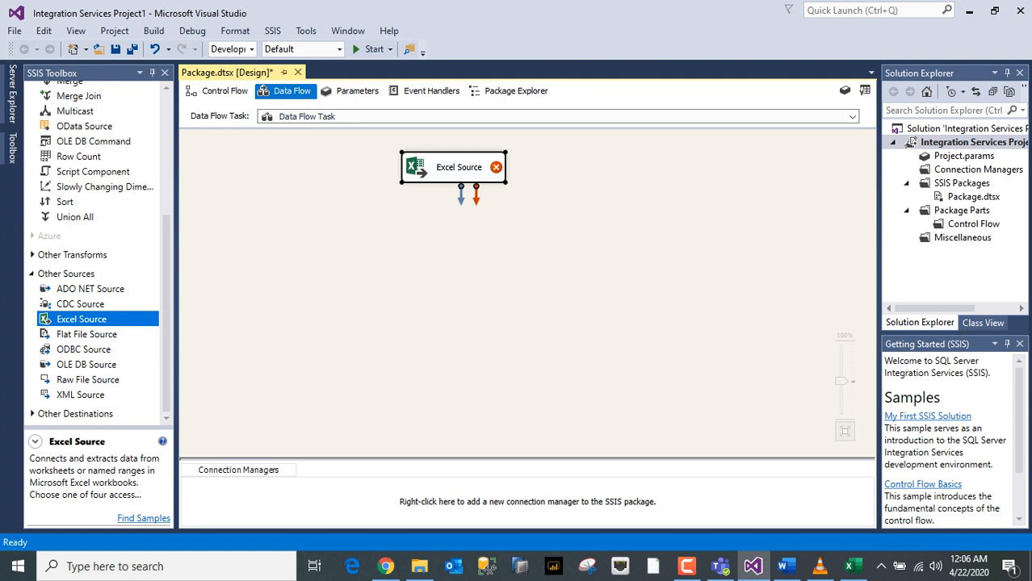
key(Escape)
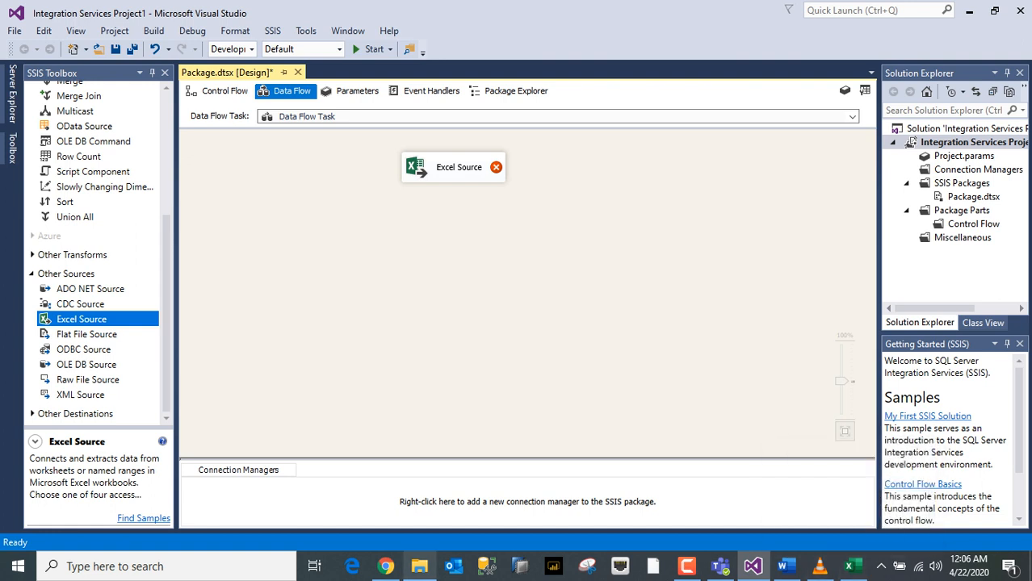
mouse_move(419, 566)
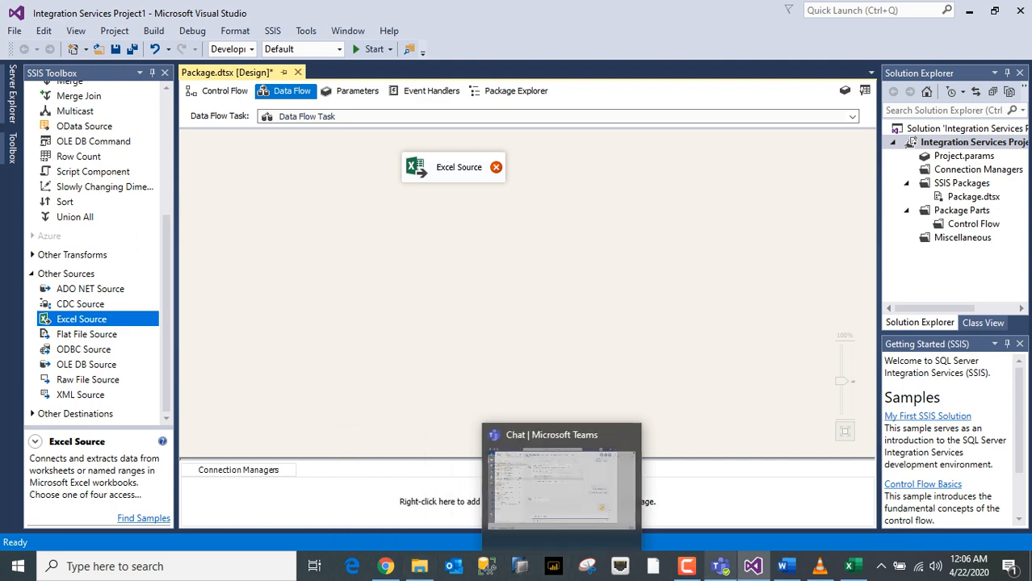
Step: Switch to the Notes document in Word and review its Excel and Visual Studio download links
click(786, 566)
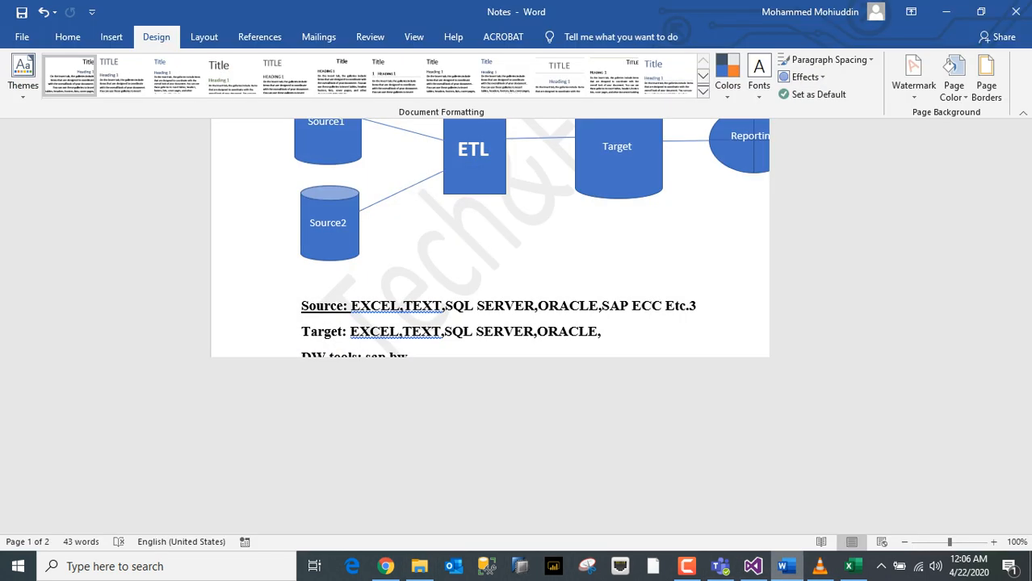
drag(1025, 259, 1025, 288)
drag(621, 392, 365, 392)
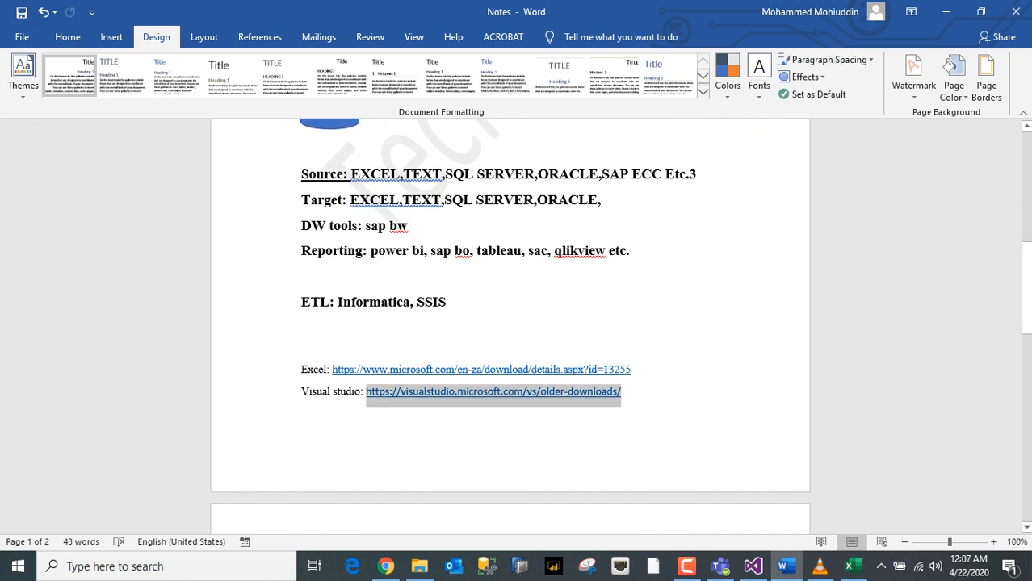
drag(634, 369, 332, 369)
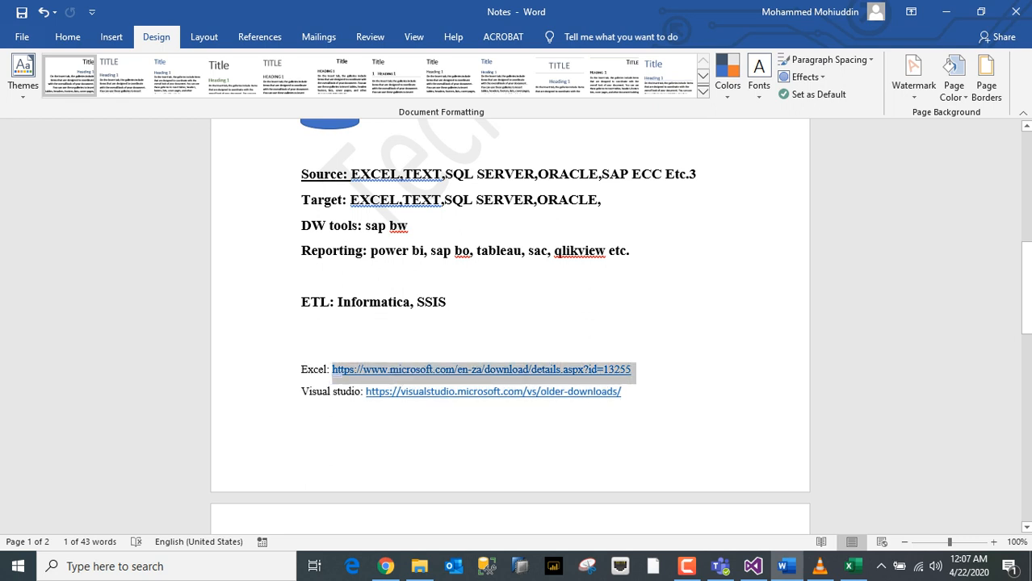
click(633, 370)
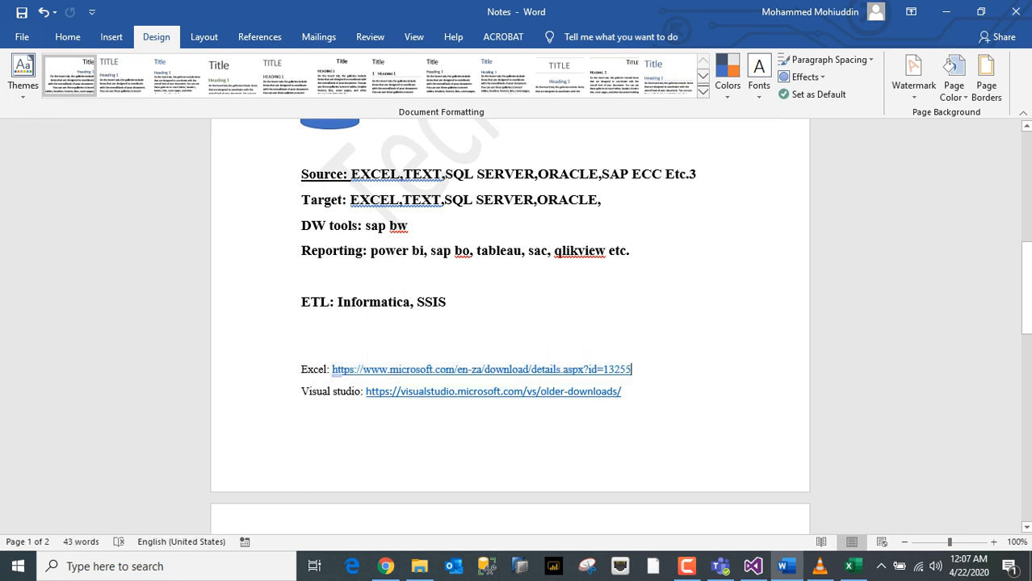
Step: Check the Microsoft Access Database Engine and Visual Studio older downloads pages in Chrome, and return to Visual Studio
click(386, 567)
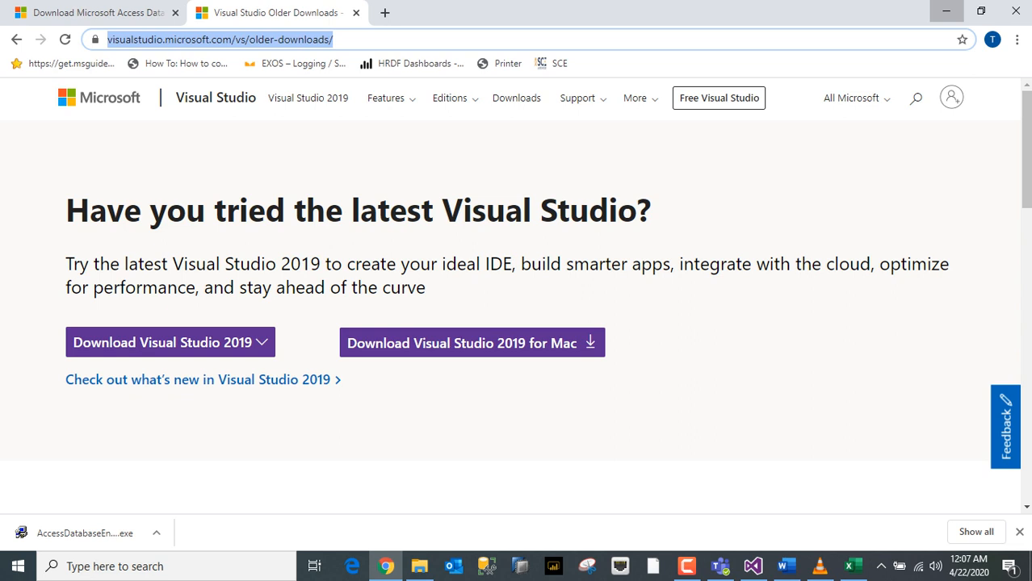
click(98, 13)
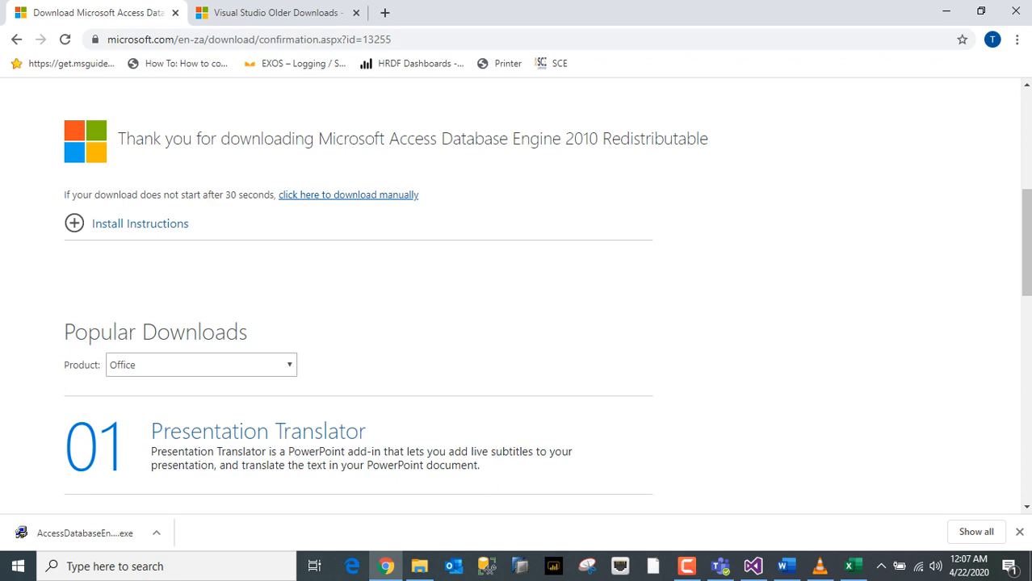
click(16, 39)
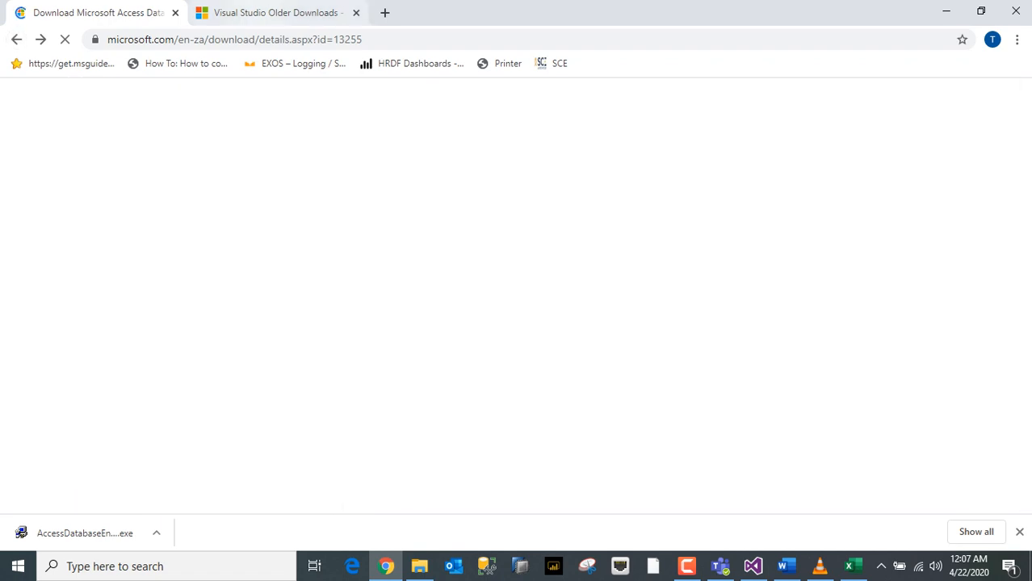
click(277, 13)
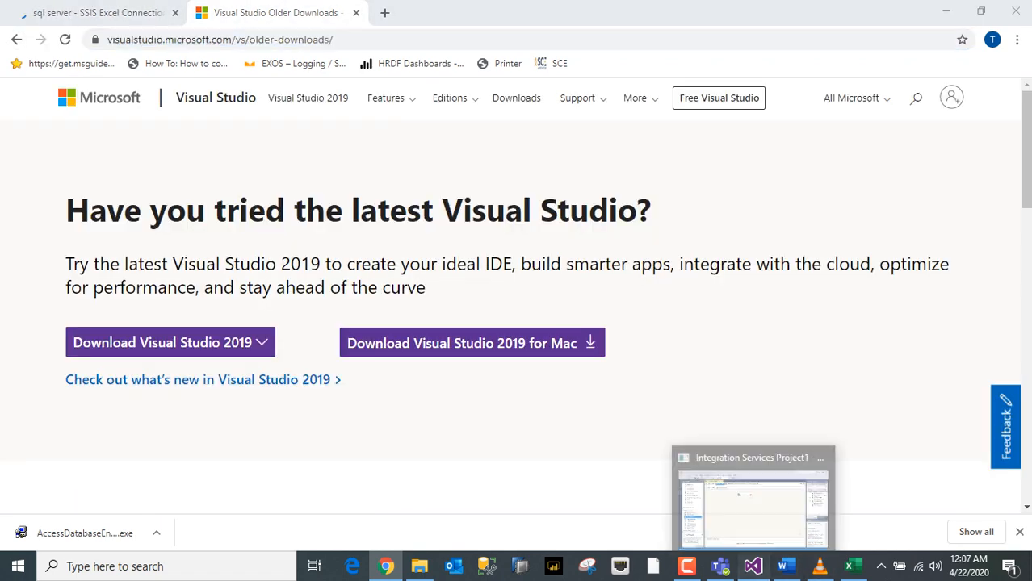
click(754, 567)
click(753, 567)
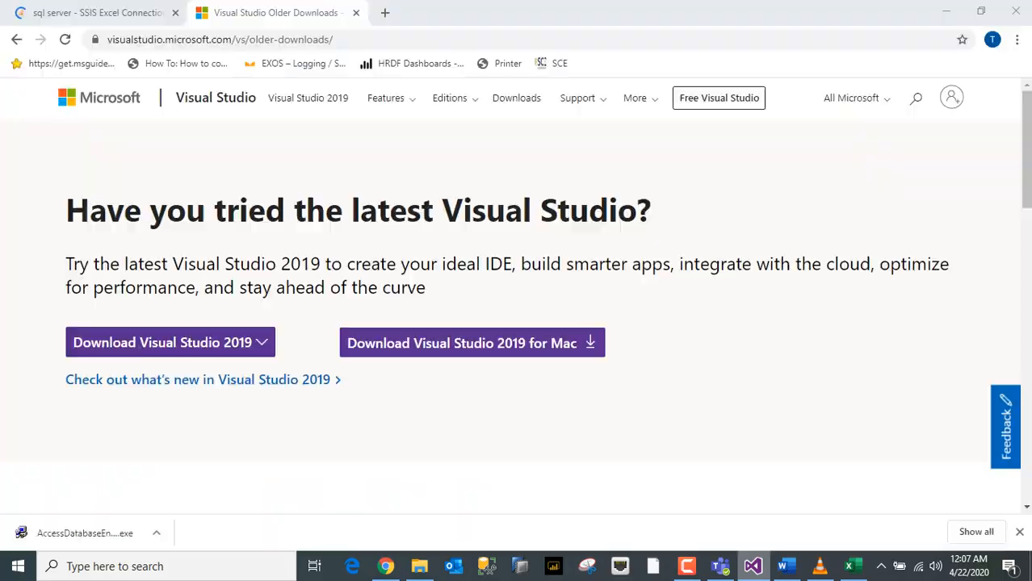
click(753, 567)
click(753, 567)
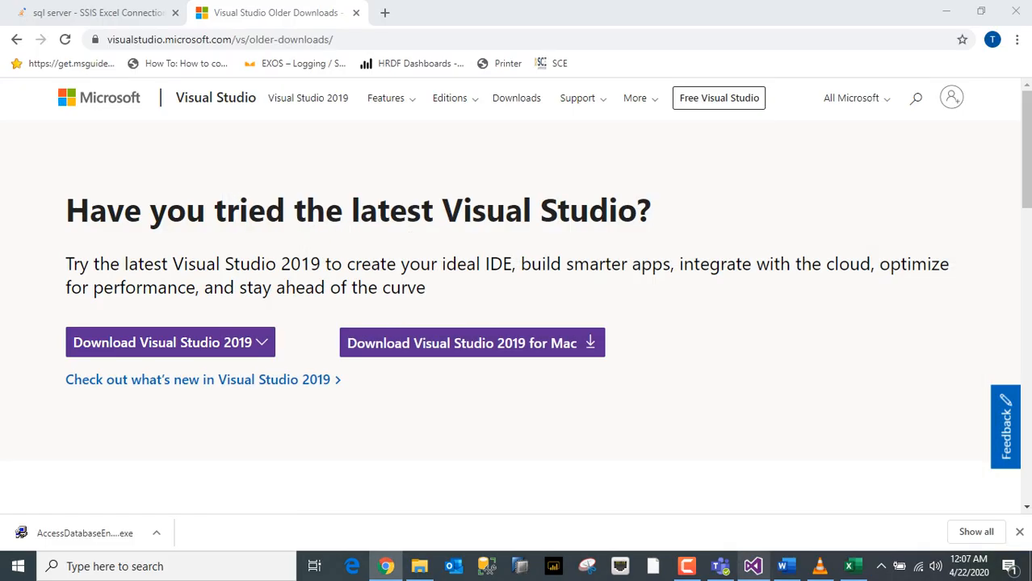
click(754, 567)
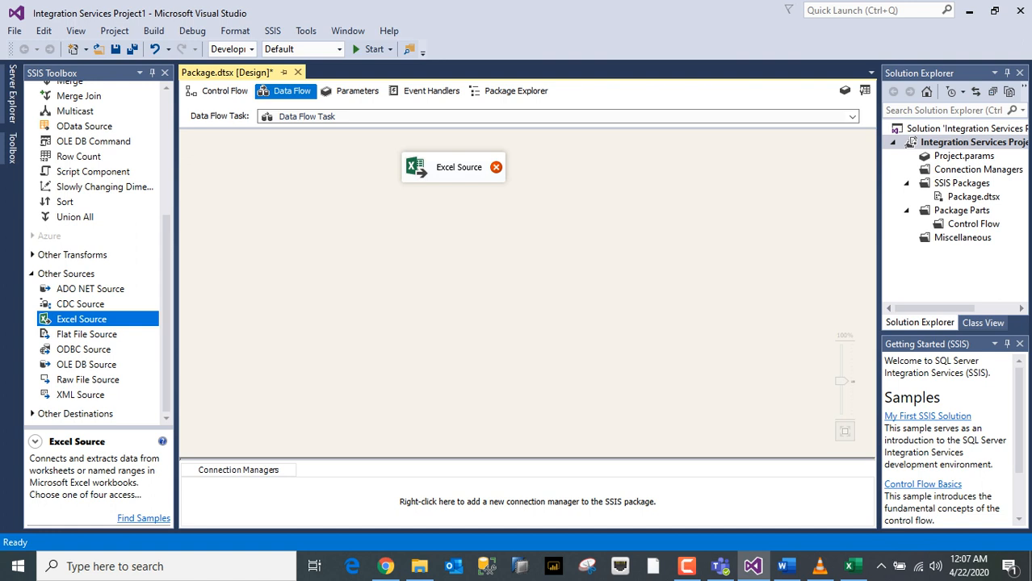
mouse_move(496, 167)
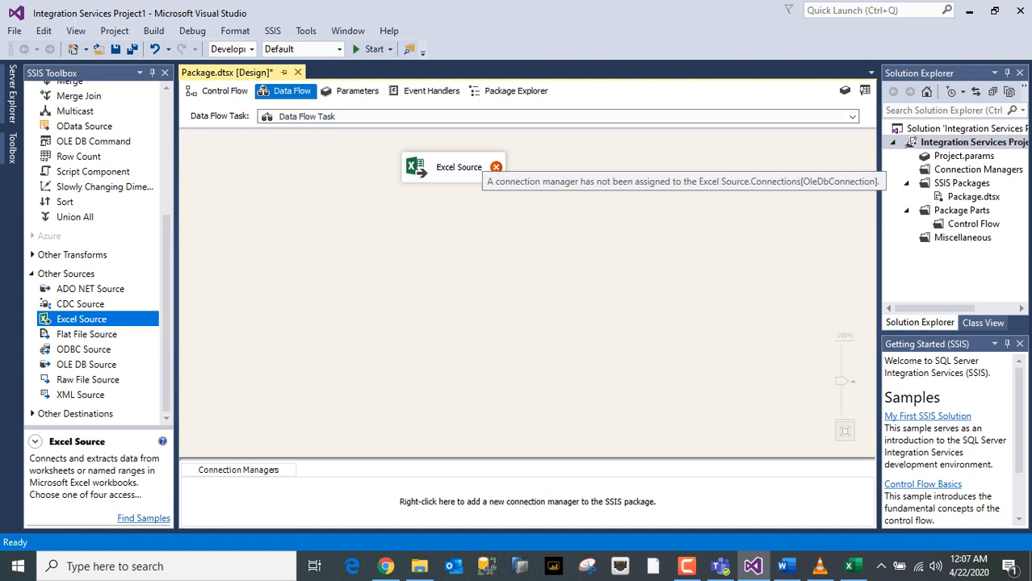
click(485, 162)
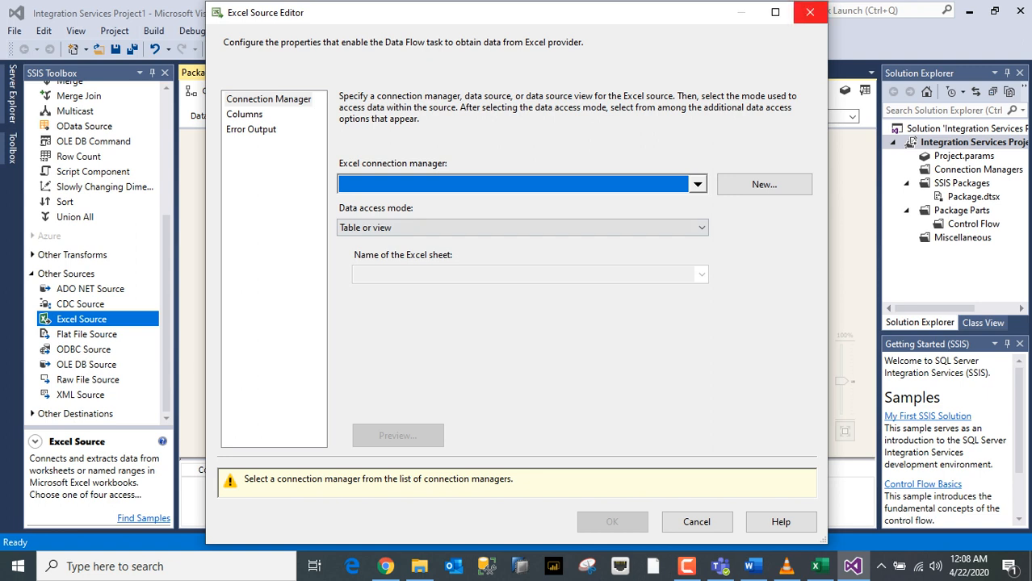
click(810, 12)
click(533, 279)
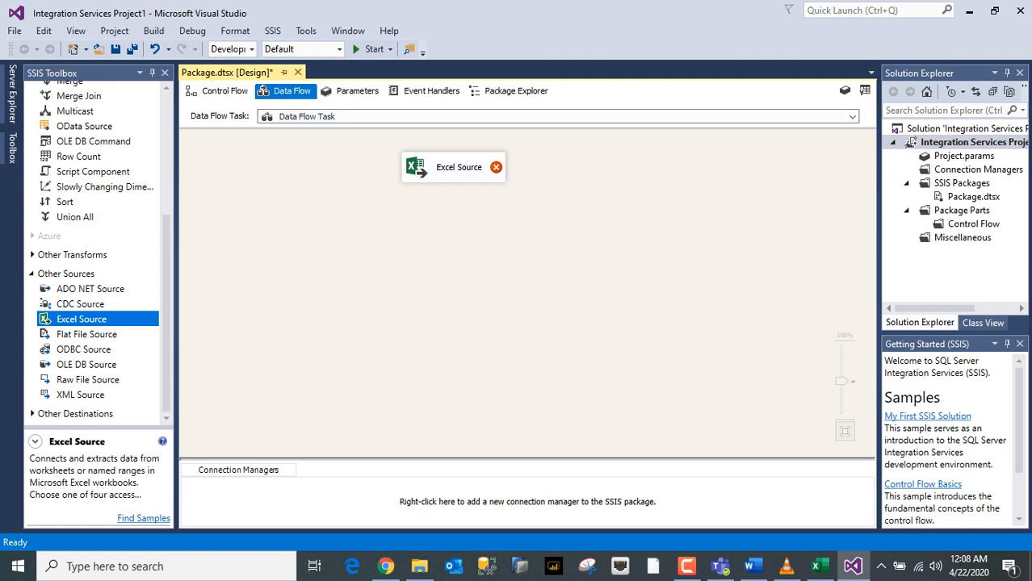
right_click(304, 496)
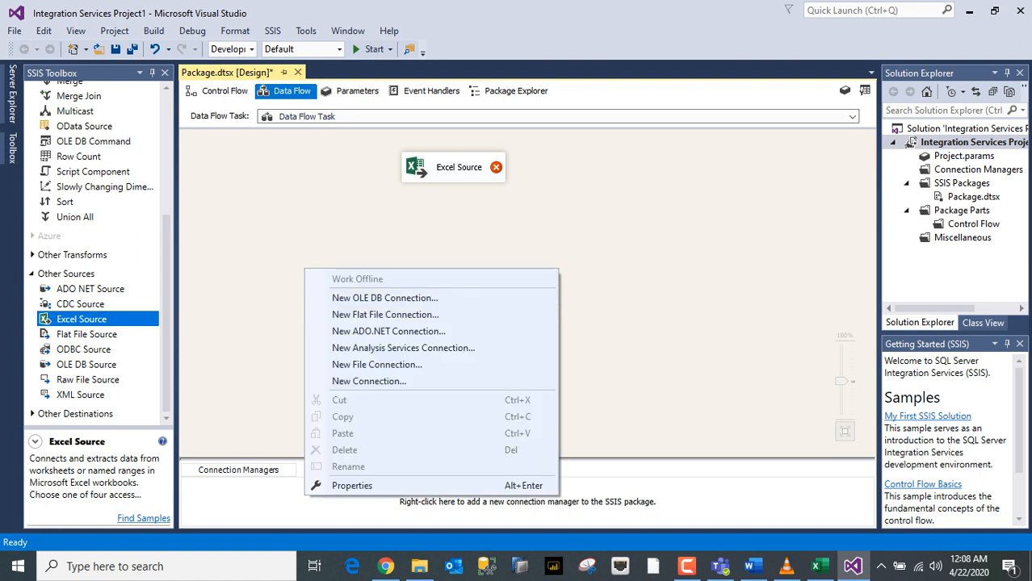
key(Escape)
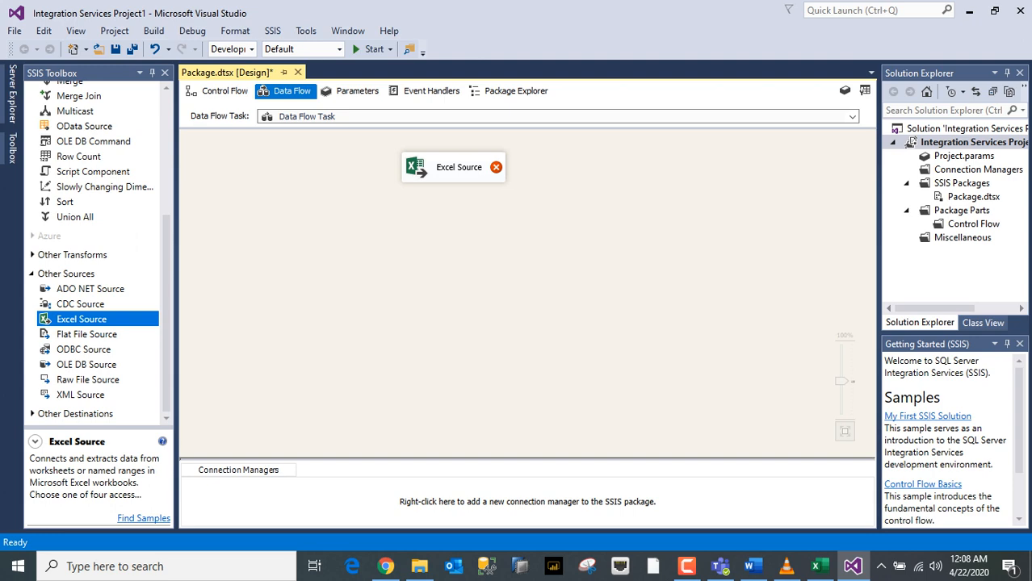
Step: Start a new Excel connection manager for the Excel Source and browse to the SSIS T&F folder for its file
double_click(454, 168)
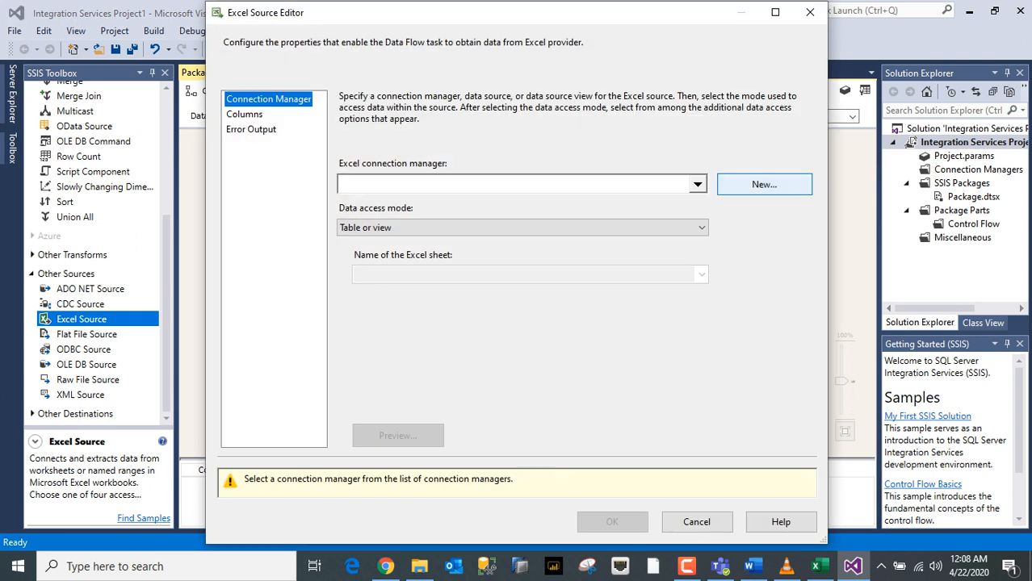
click(763, 184)
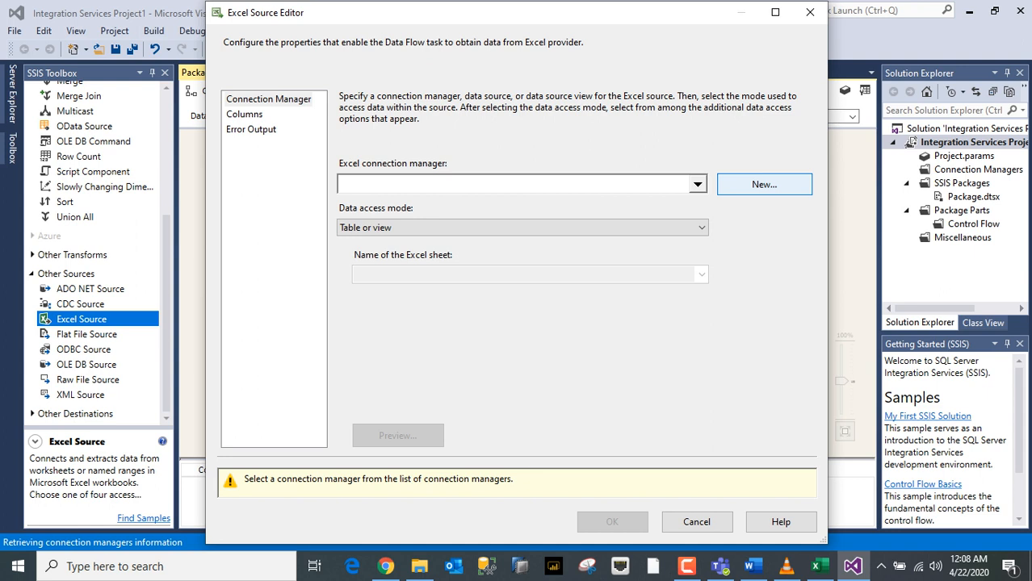
click(764, 185)
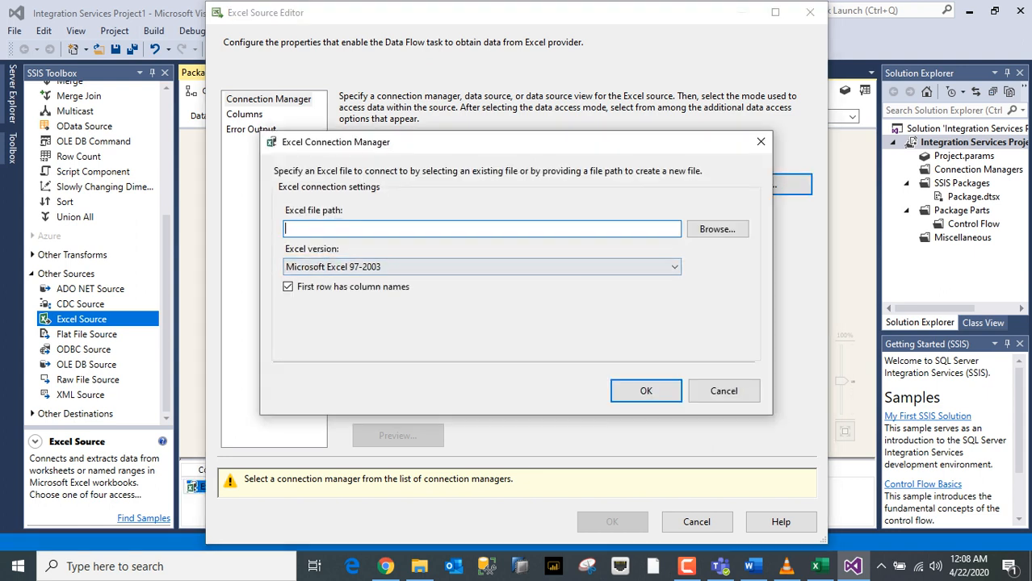
click(717, 229)
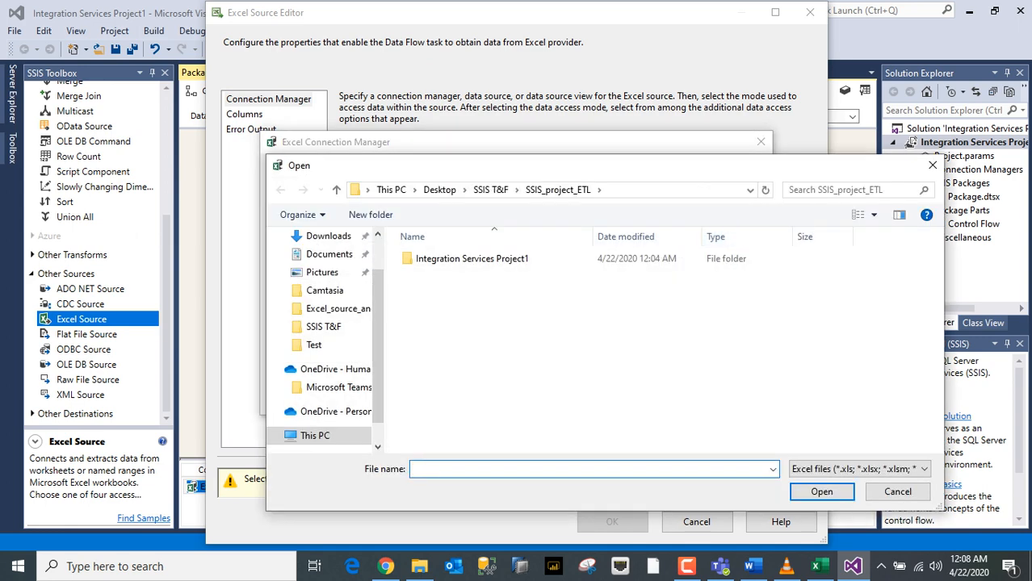
click(323, 327)
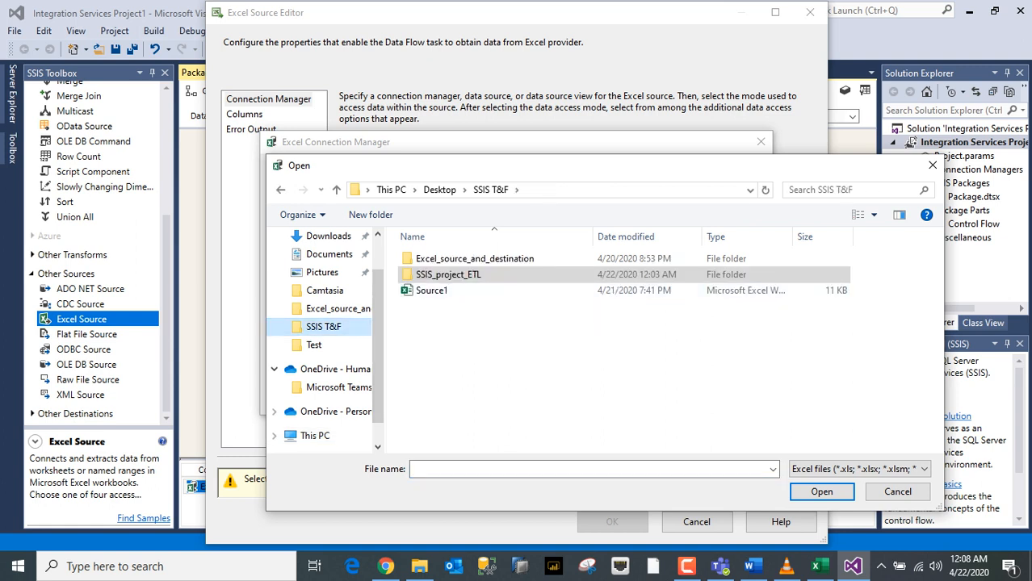
double_click(448, 275)
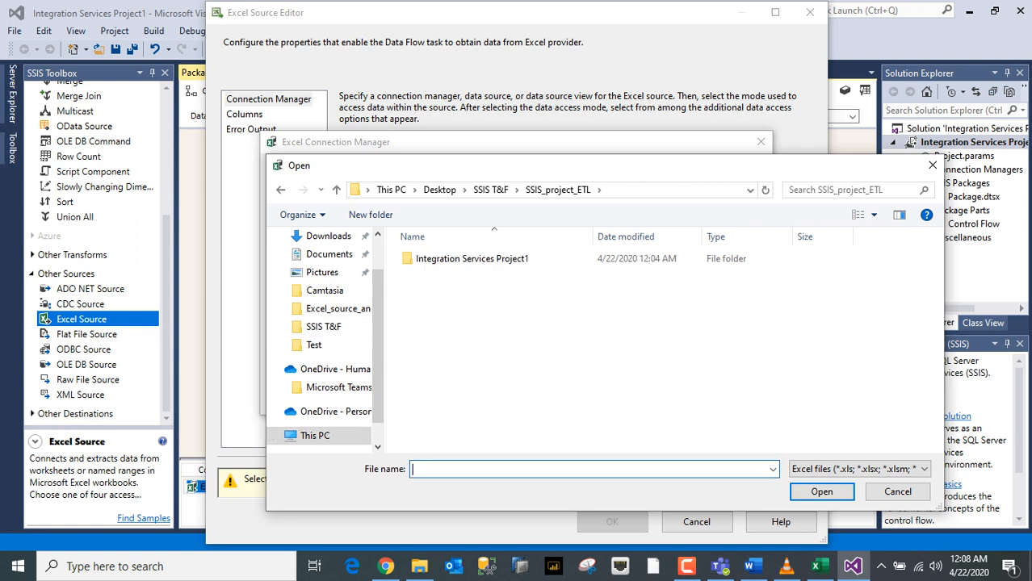
text(Des)
key(BackSpace)
key(BackSpace)
key(BackSpace)
key(BackSpace)
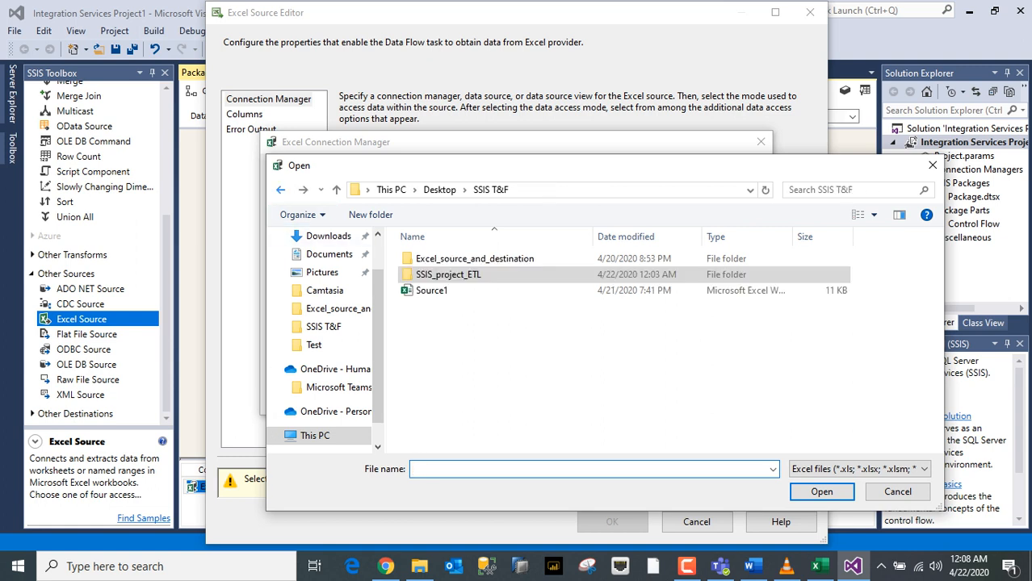
Step: Create the connection to the Source1 workbook and select Source$ as the Excel sheet to read
click(432, 291)
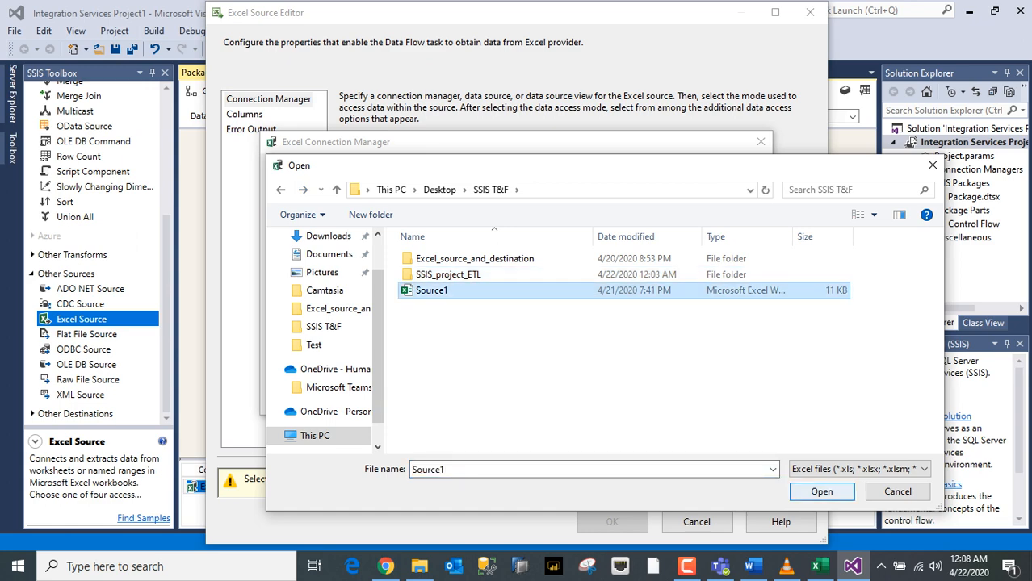
click(821, 492)
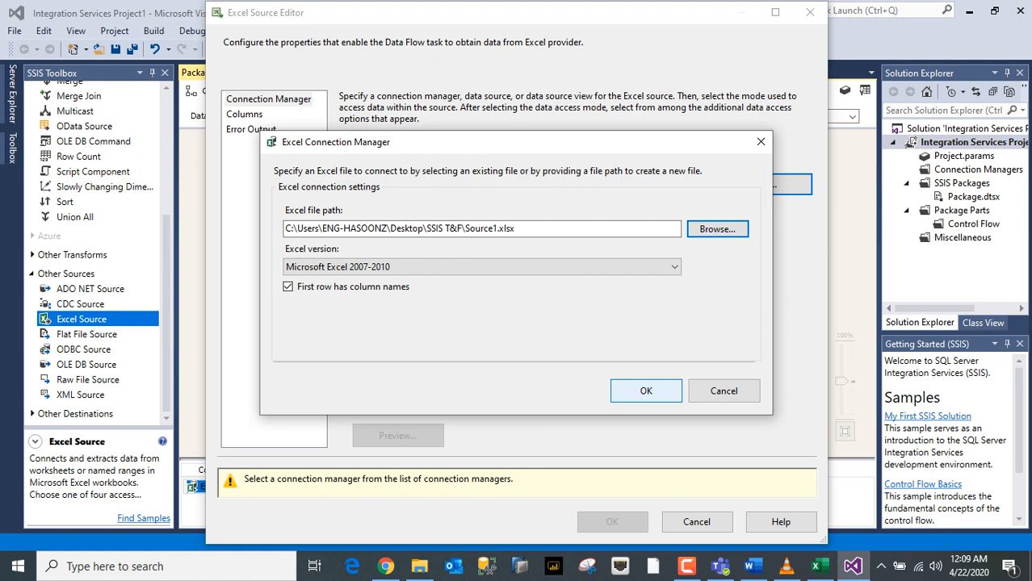
click(646, 391)
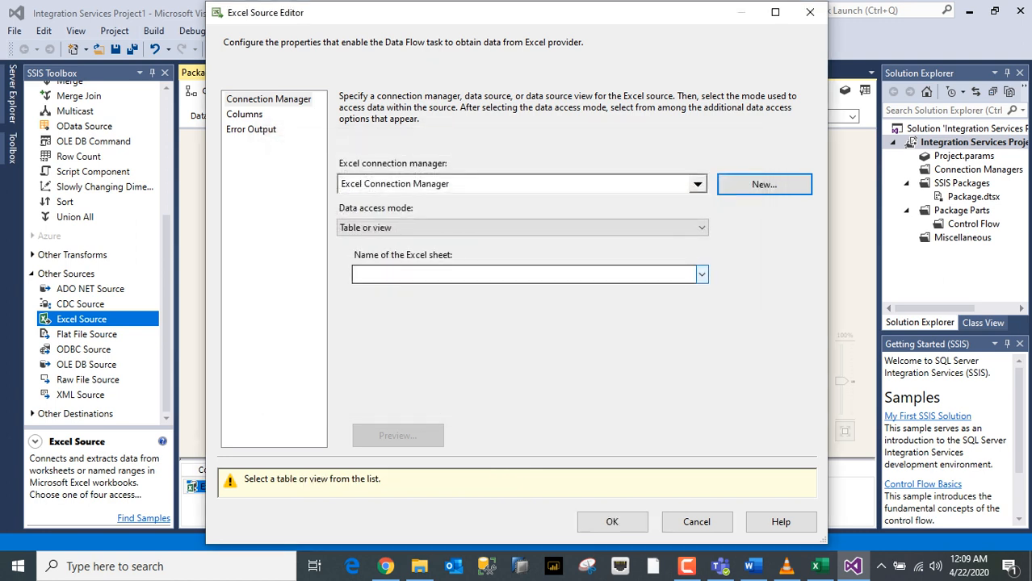
click(702, 275)
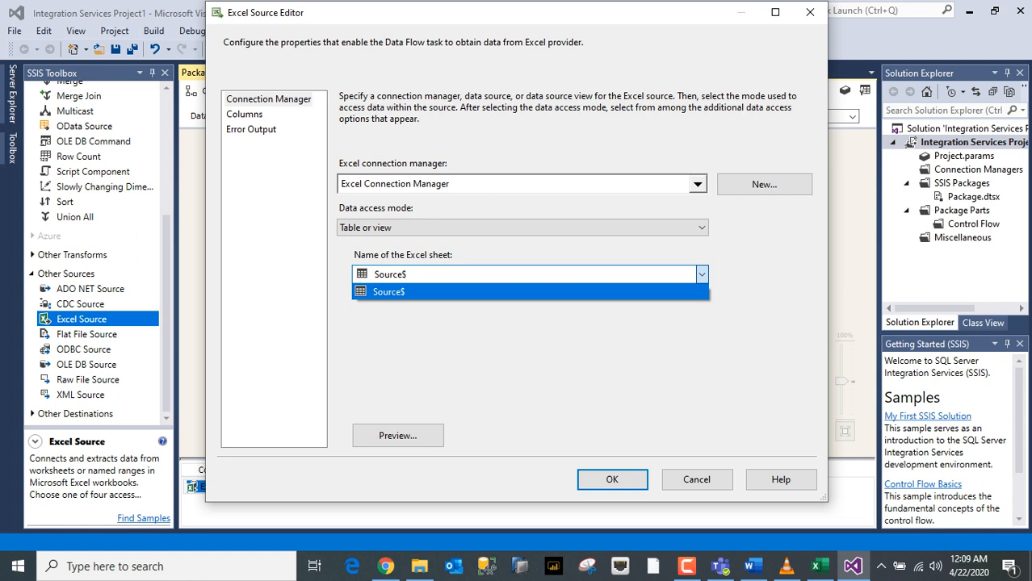
click(389, 292)
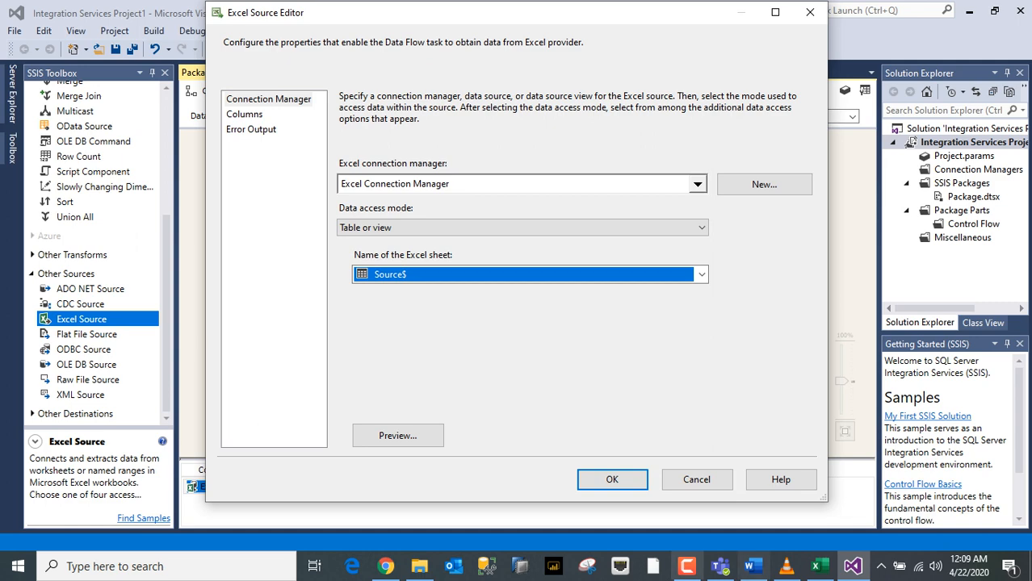
Step: Review the Excel download link in the Word Notes document and return to the Excel Source's settings in Visual Studio
click(386, 566)
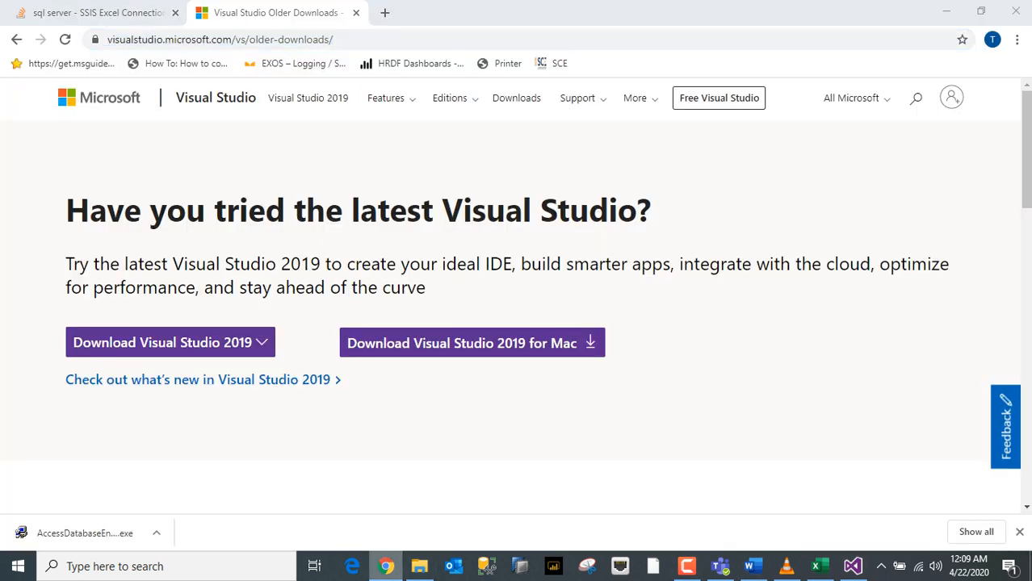
click(386, 566)
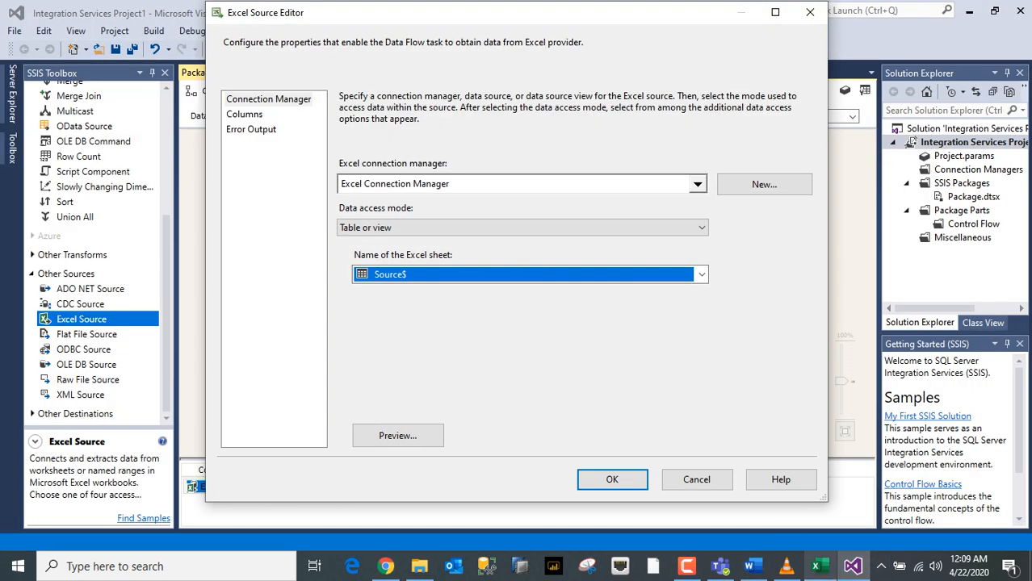
click(751, 566)
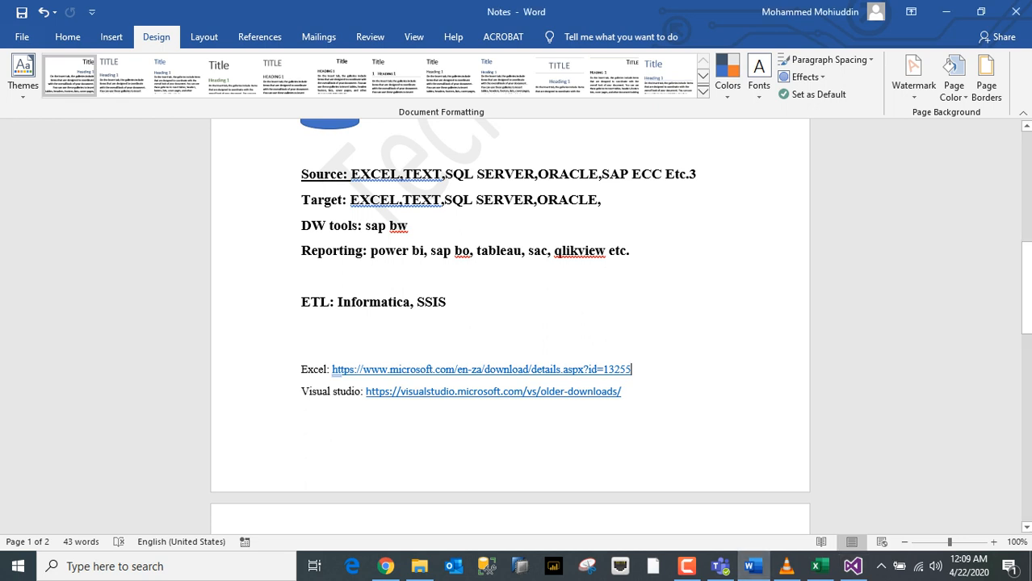
drag(633, 370, 332, 372)
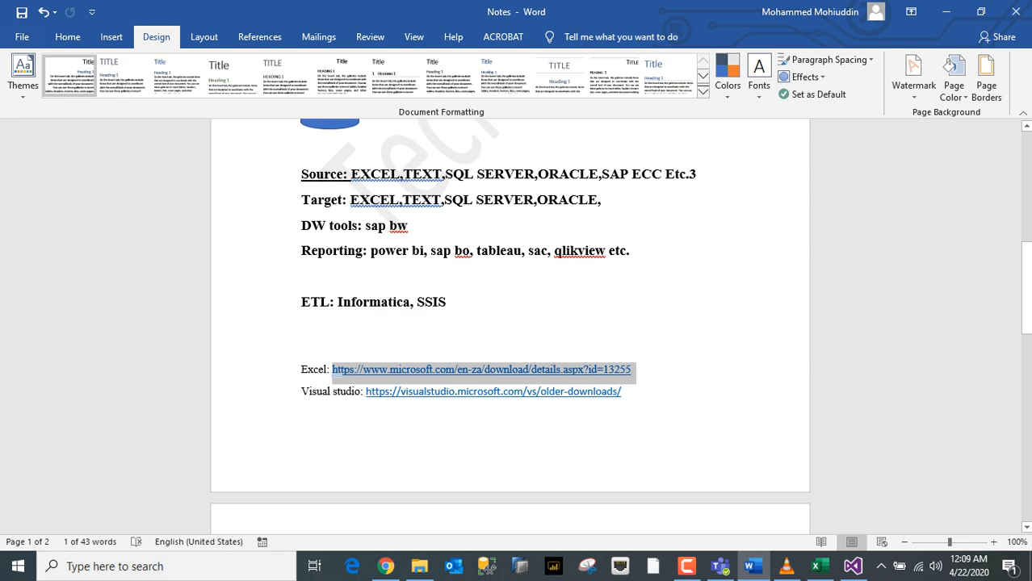
click(633, 370)
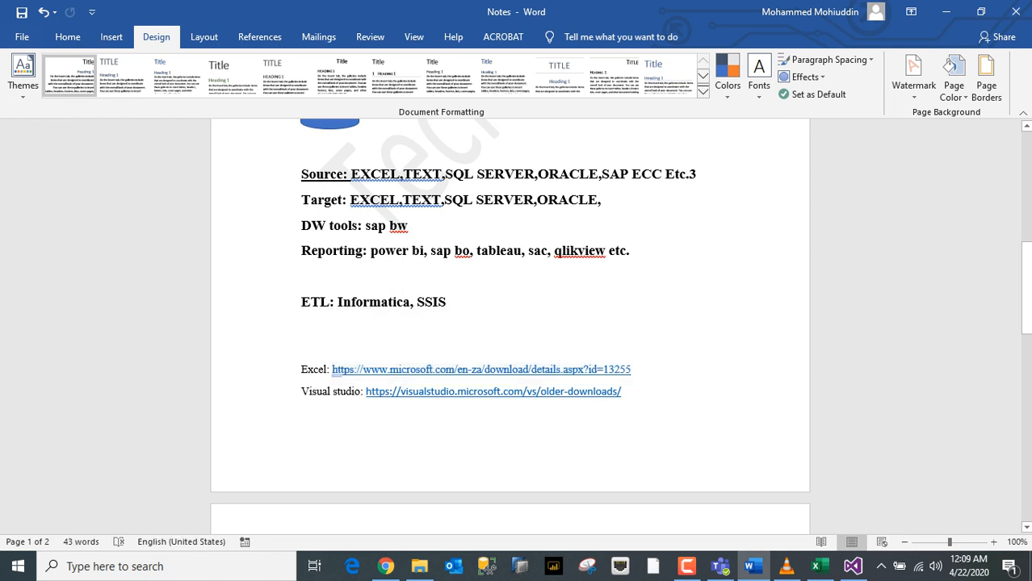
click(945, 12)
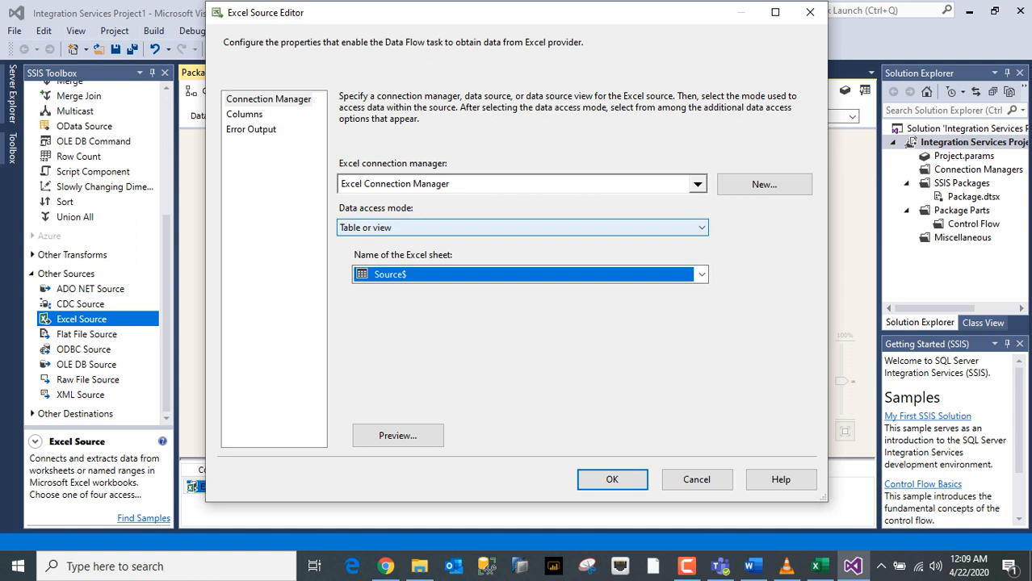
Step: Review the Excel Source's available external columns, keep them all included, and confirm the source settings
click(245, 114)
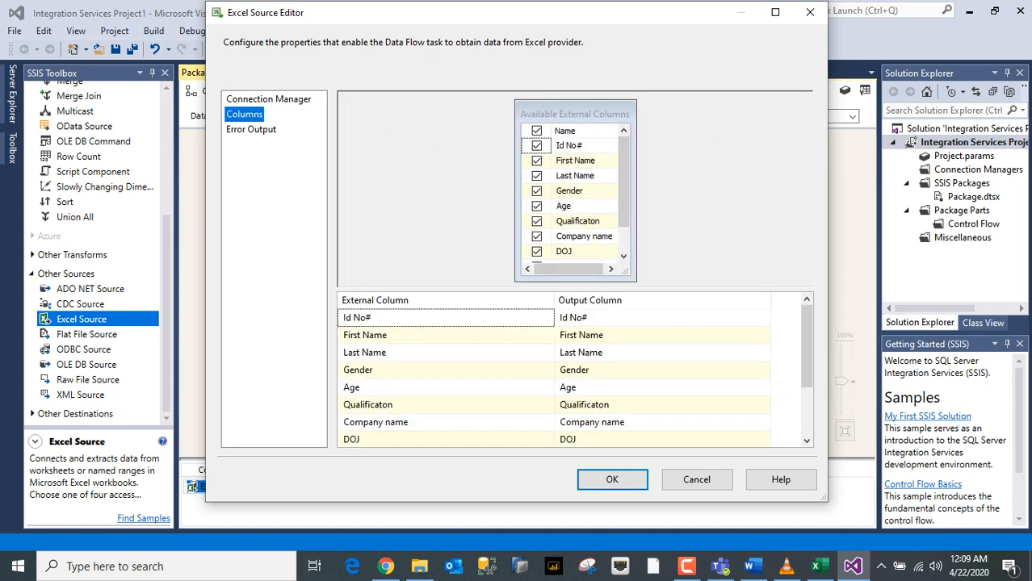
drag(623, 173, 623, 203)
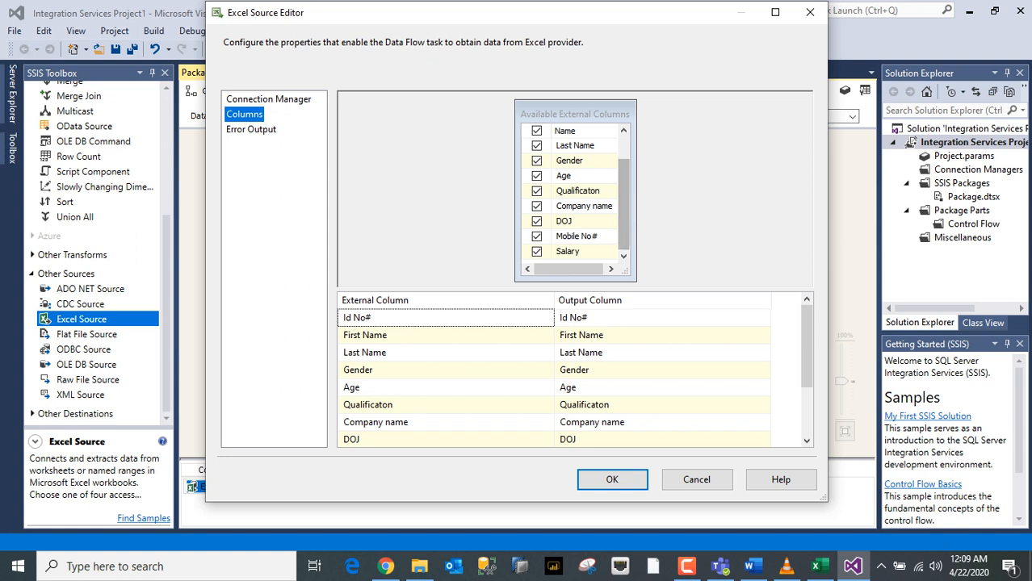
click(612, 479)
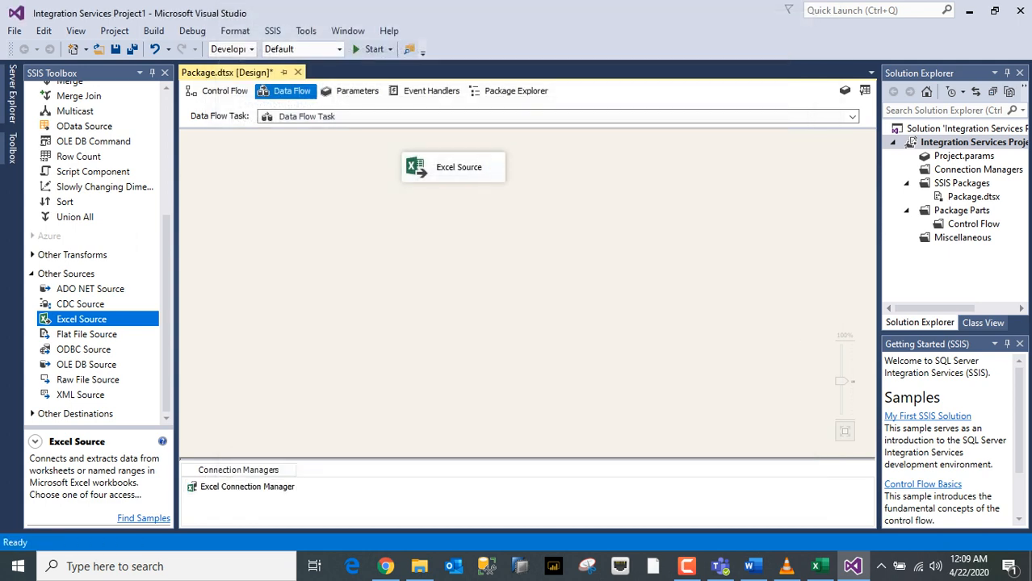
Step: Add an Excel Destination below the Excel Source in the data flow and connect the source's data output to it
scroll(97, 251, down, 4)
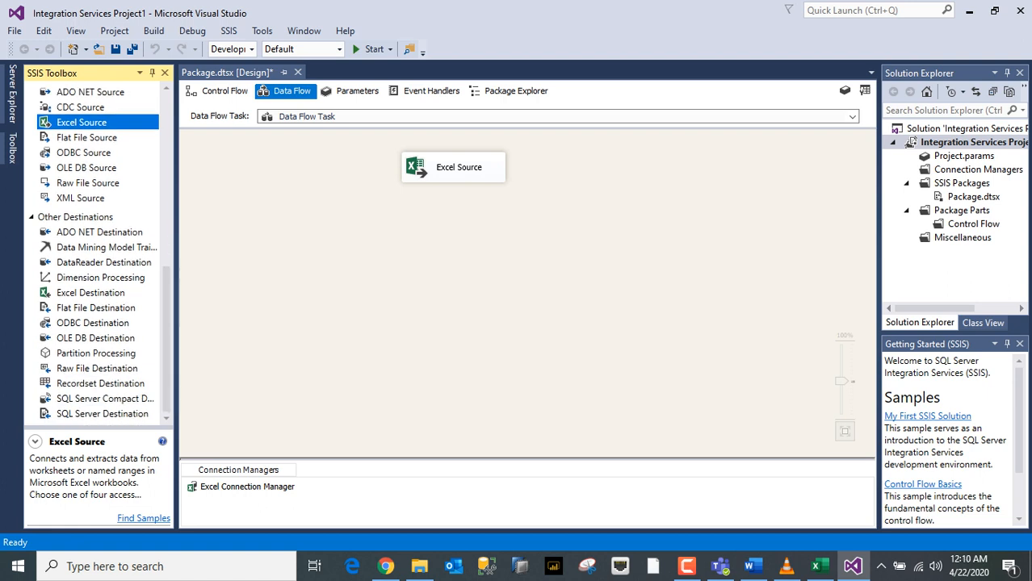
click(91, 293)
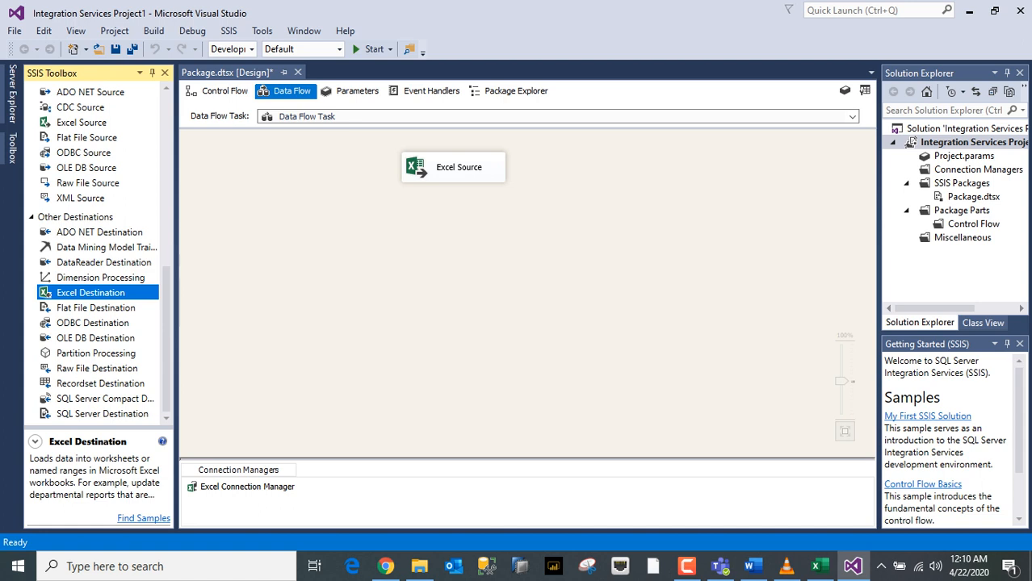
drag(90, 293, 469, 270)
click(459, 168)
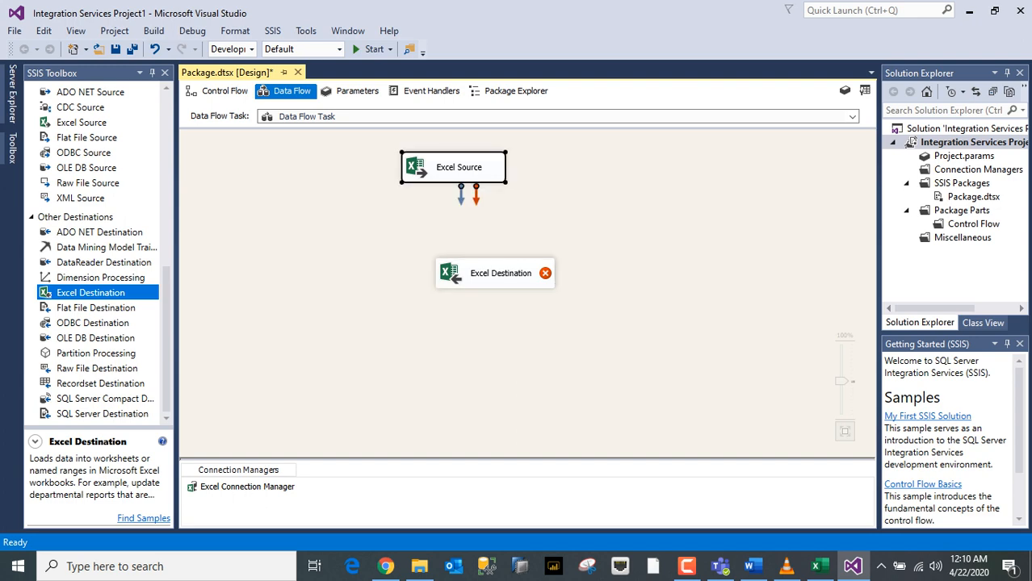
drag(461, 197, 495, 266)
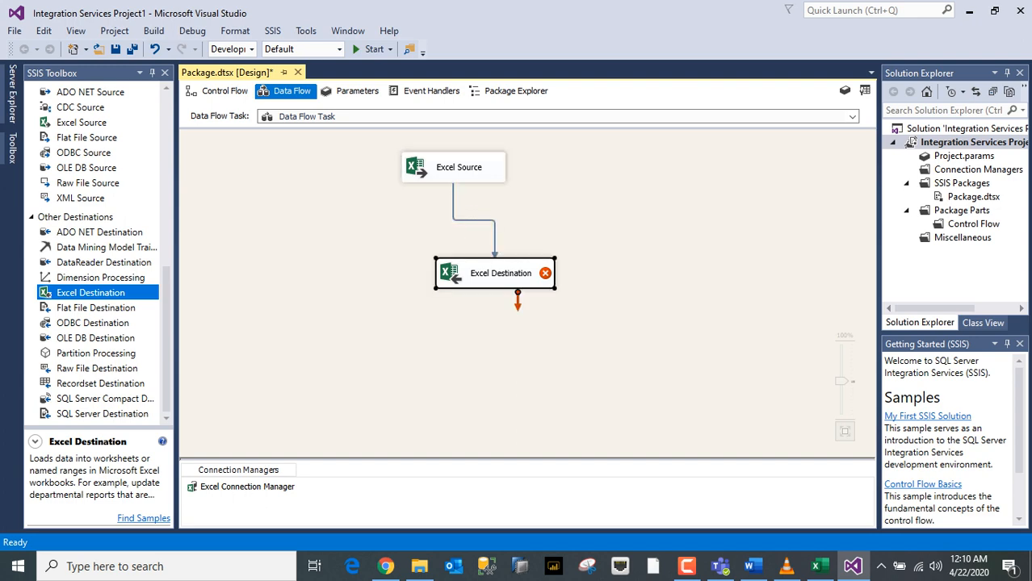
Step: Try to create the Excel Destination table with the default column definitions through the existing Excel Connection Manager
double_click(496, 273)
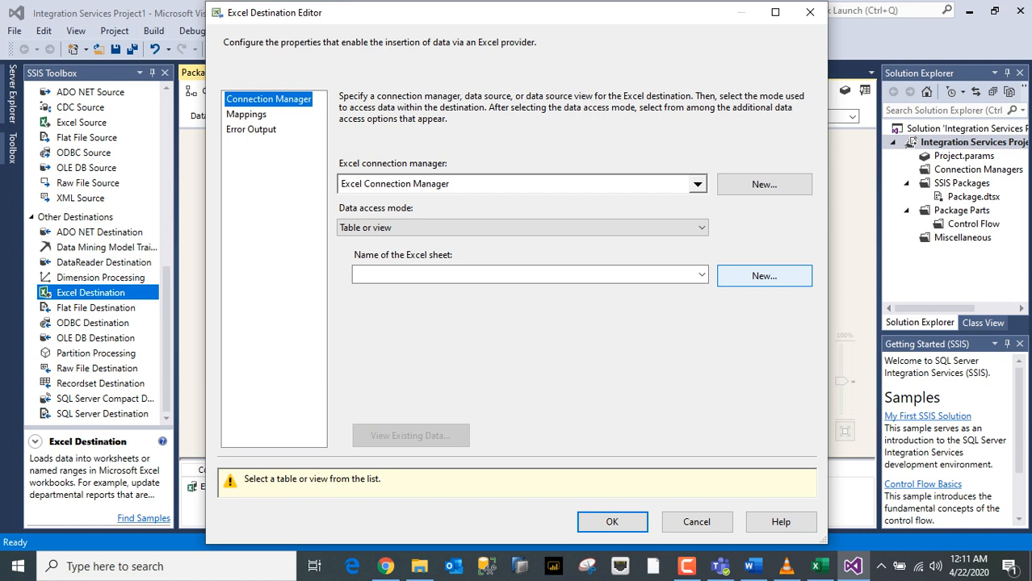
click(764, 276)
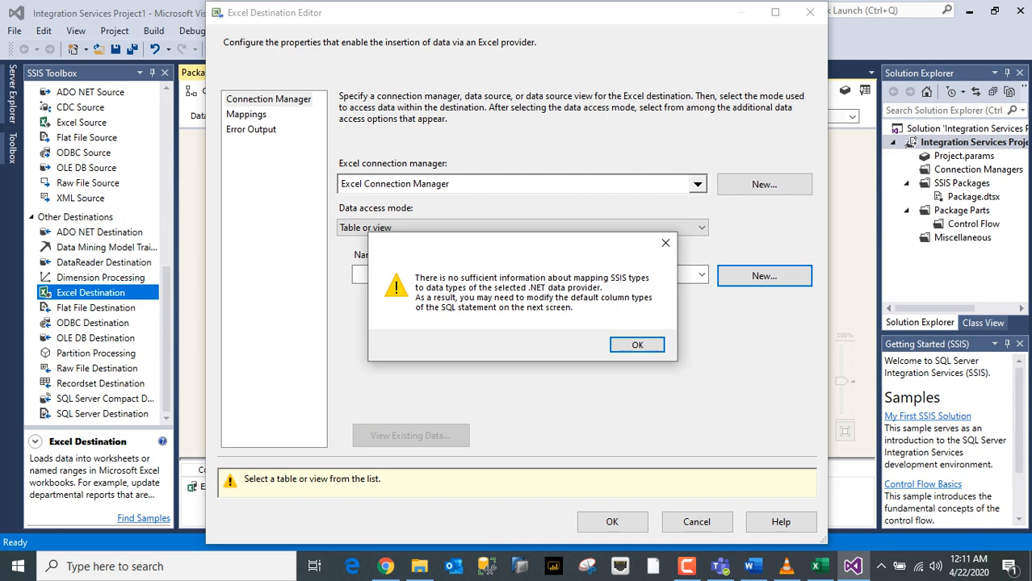
click(637, 345)
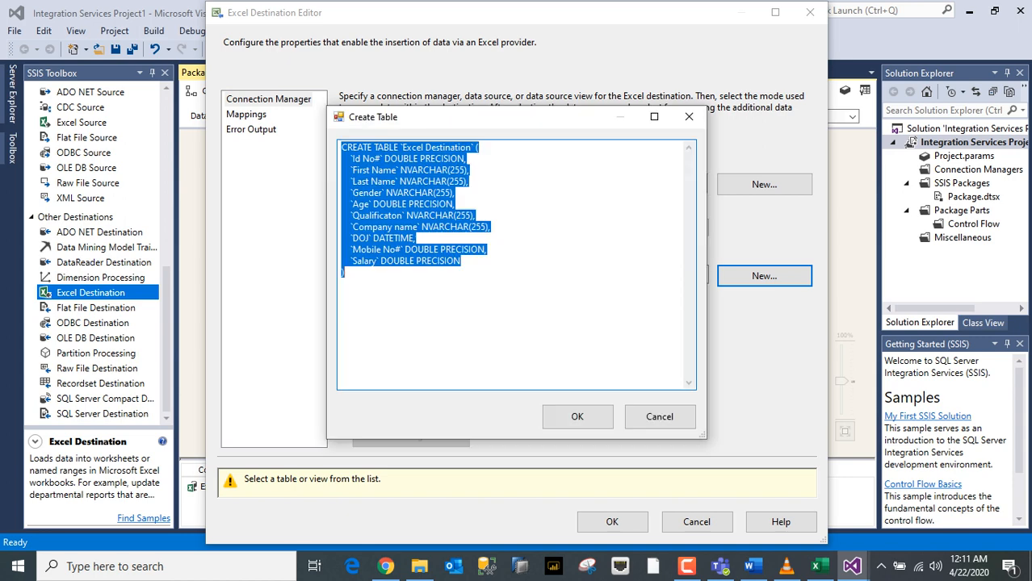
click(415, 239)
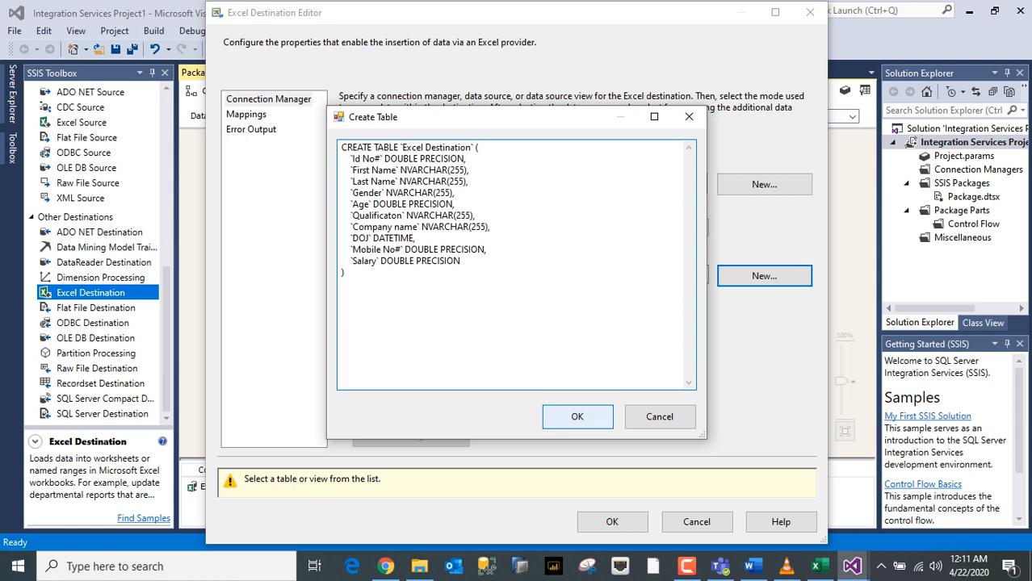
click(577, 416)
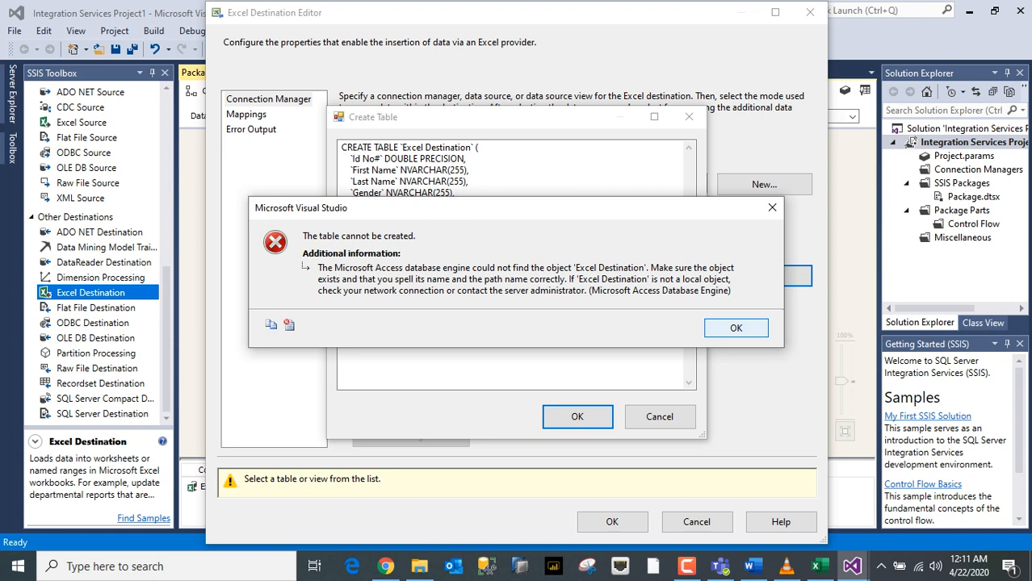
key(Return)
Step: Try to create the table with the # removed from the Id No and Mobile No columns, and close the destination's settings
click(380, 159)
key(BackSpace)
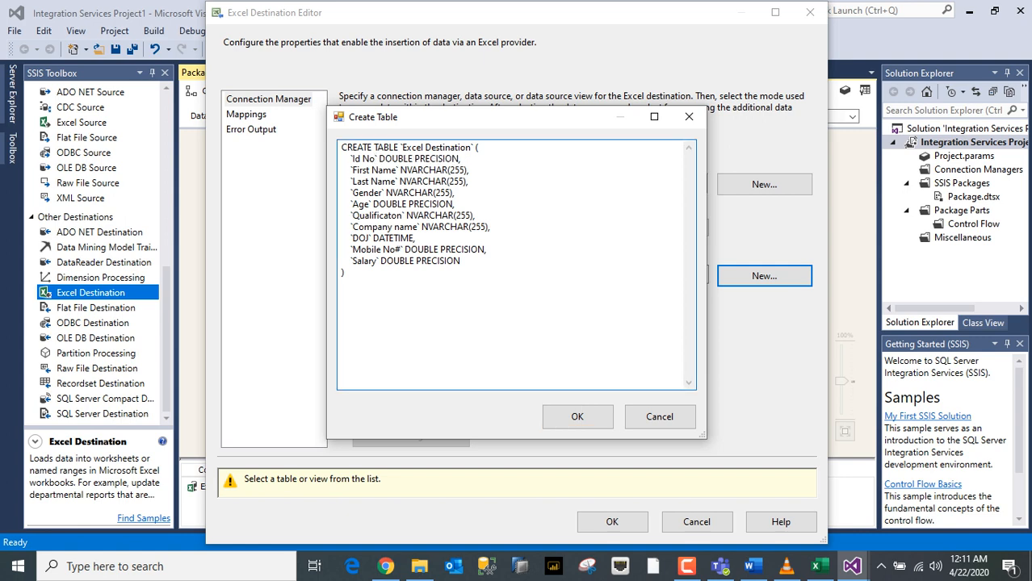
key(BackSpace)
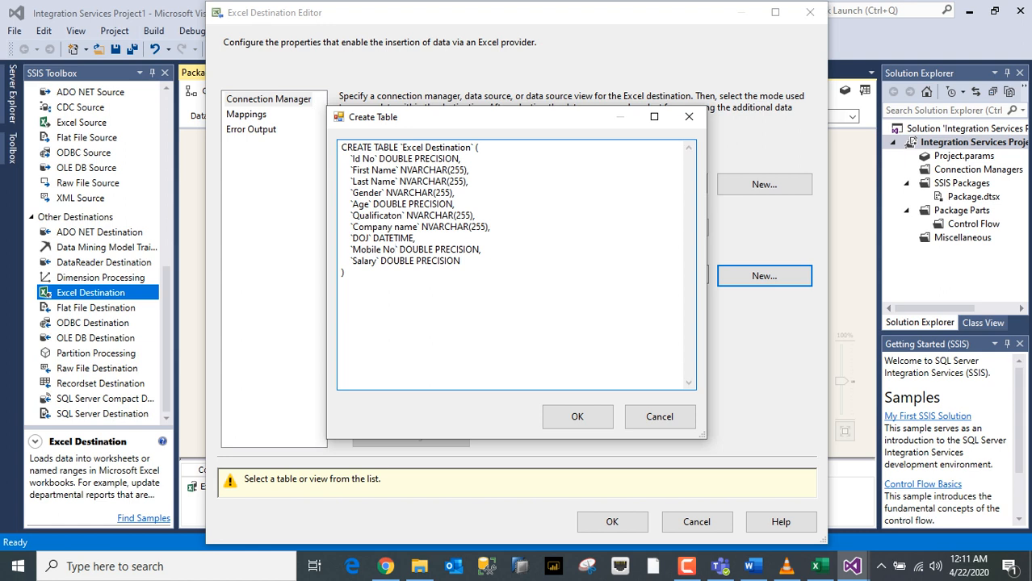
click(577, 417)
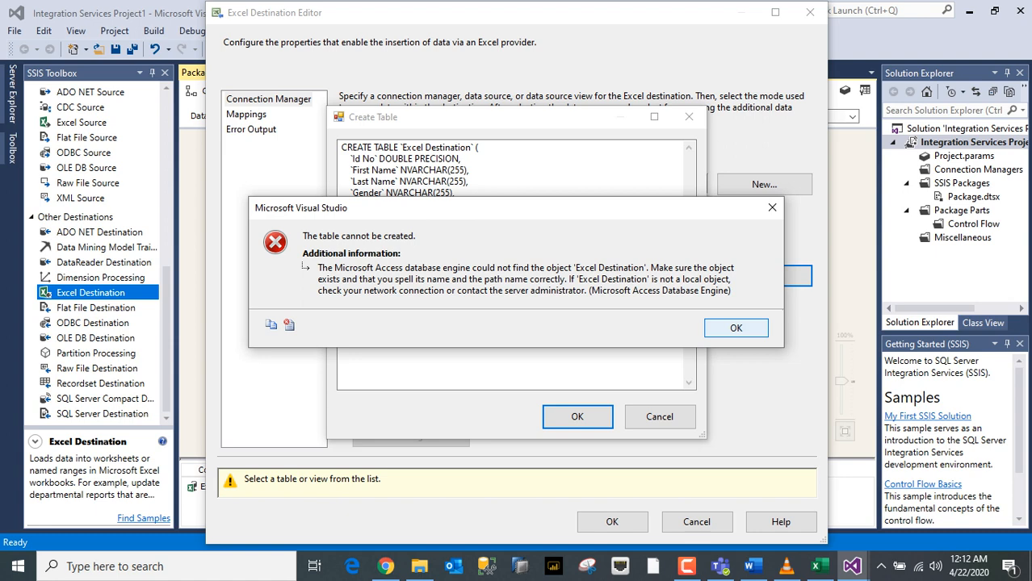
key(Return)
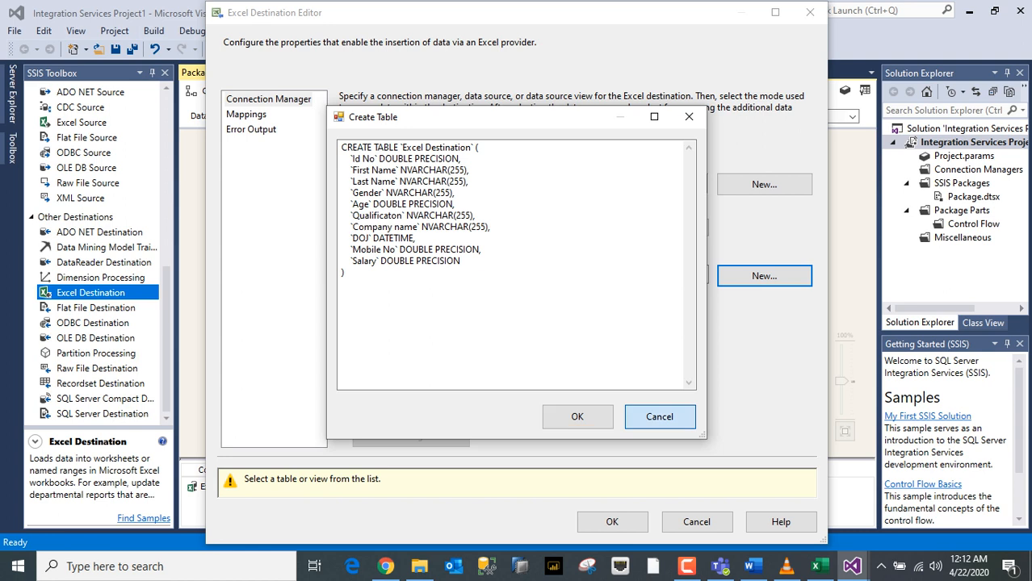
key(Escape)
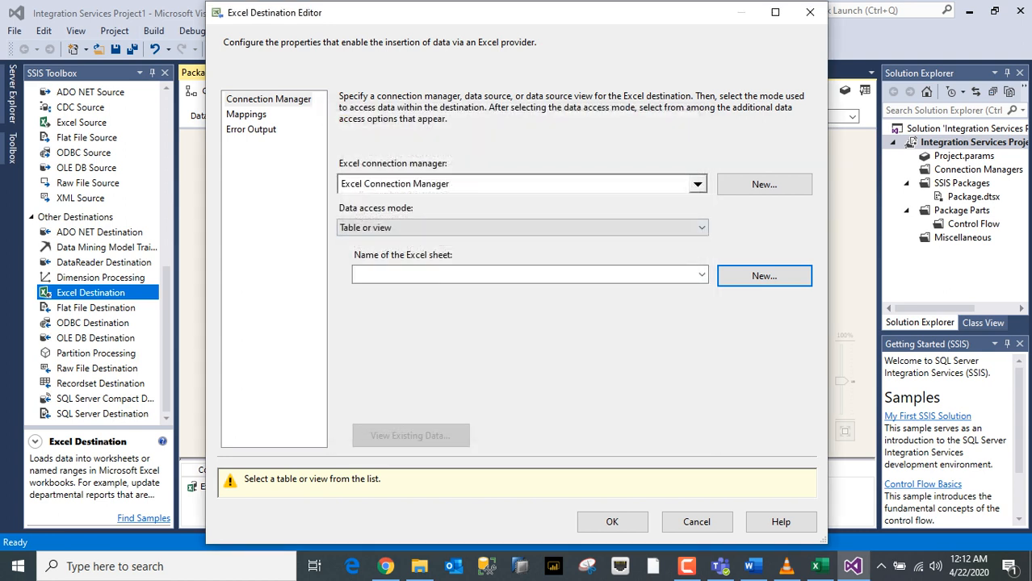
click(810, 12)
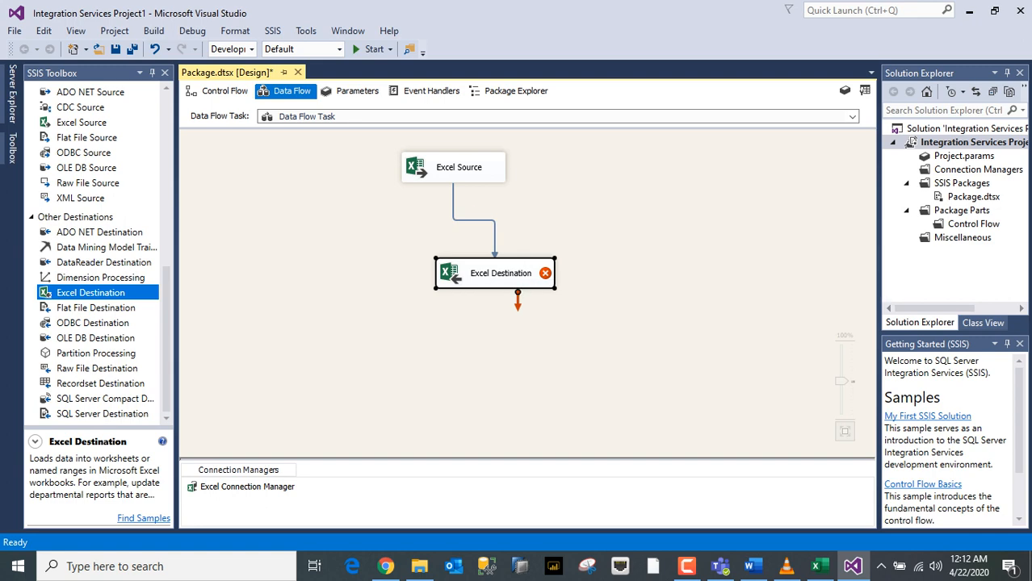
Step: Check the Excel Source's external and output column names, and close its settings
double_click(456, 167)
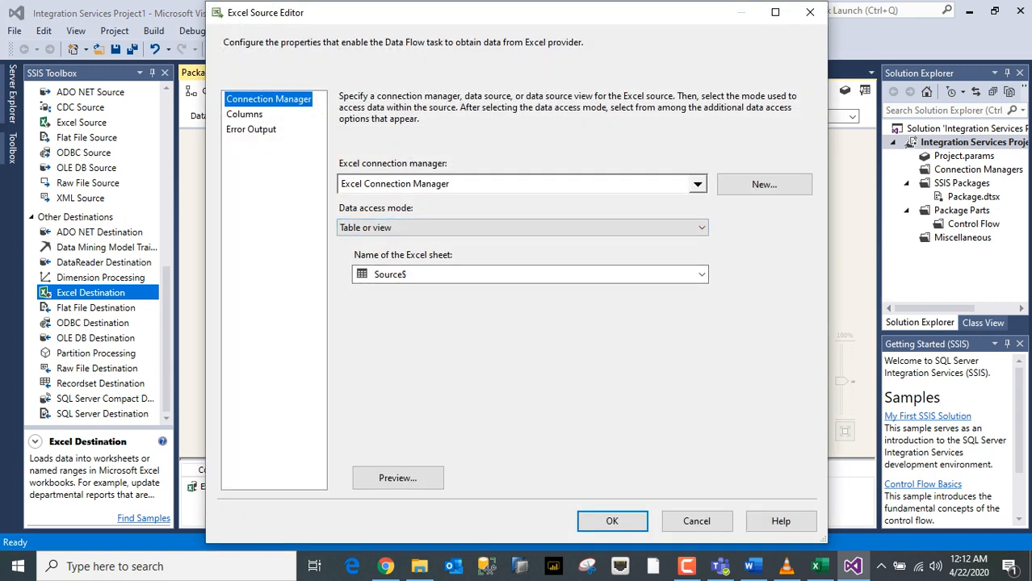
click(245, 115)
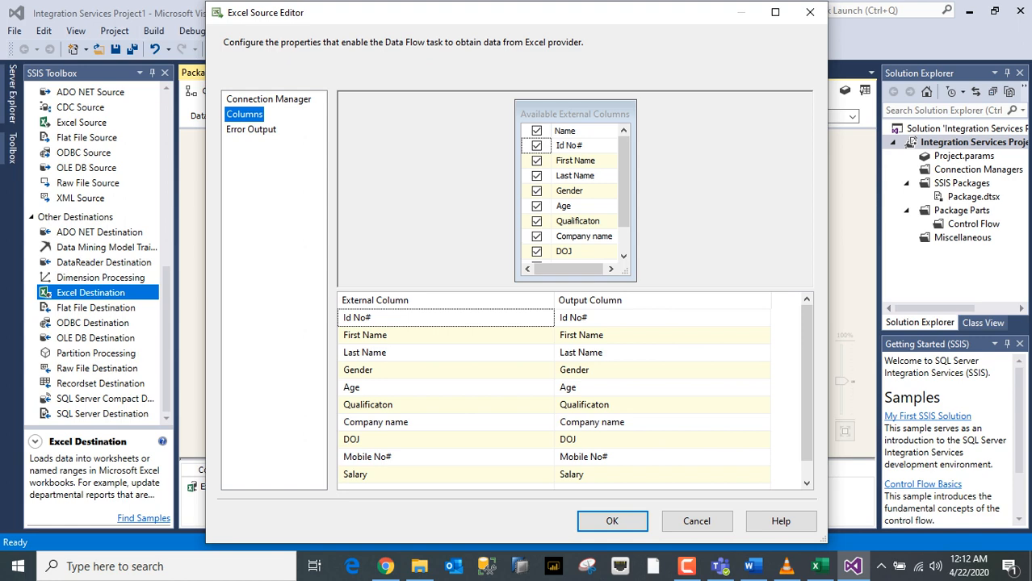
click(810, 13)
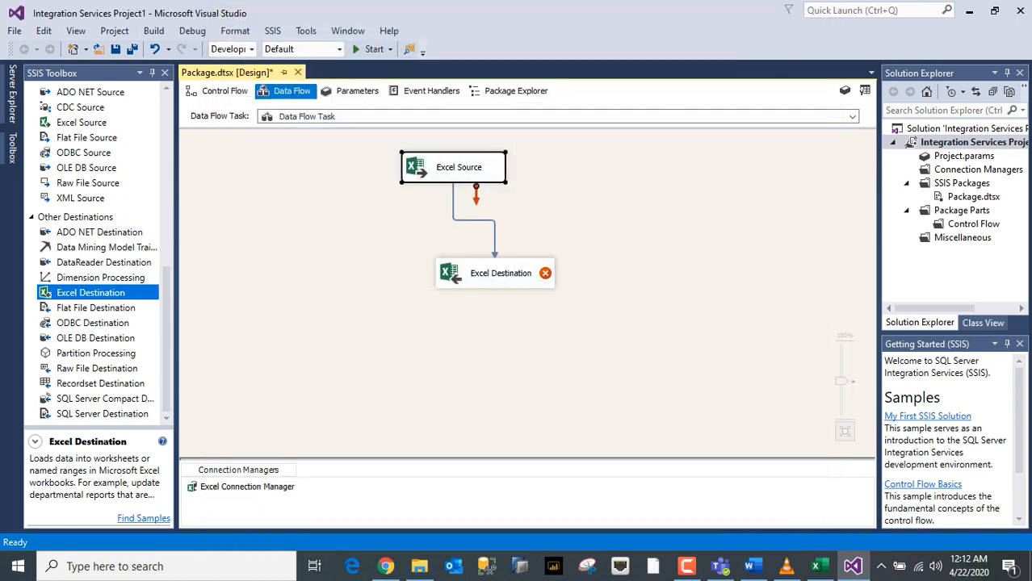
Step: Create a new Microsoft Excel 97-2003 connection for the Excel Destination, pointing to a Destination1 file in the SSIS_project_ETL folder
double_click(501, 273)
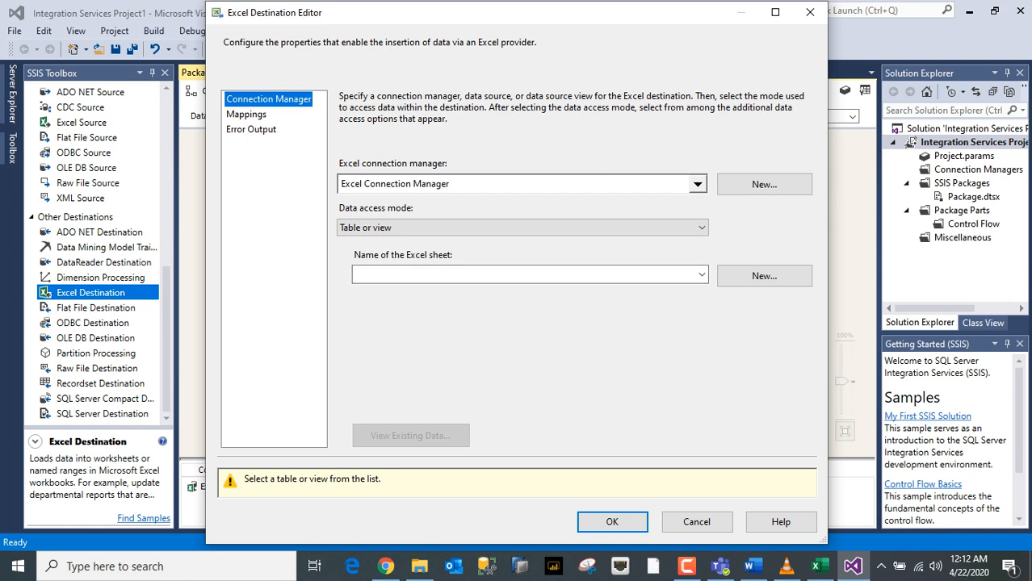
click(763, 184)
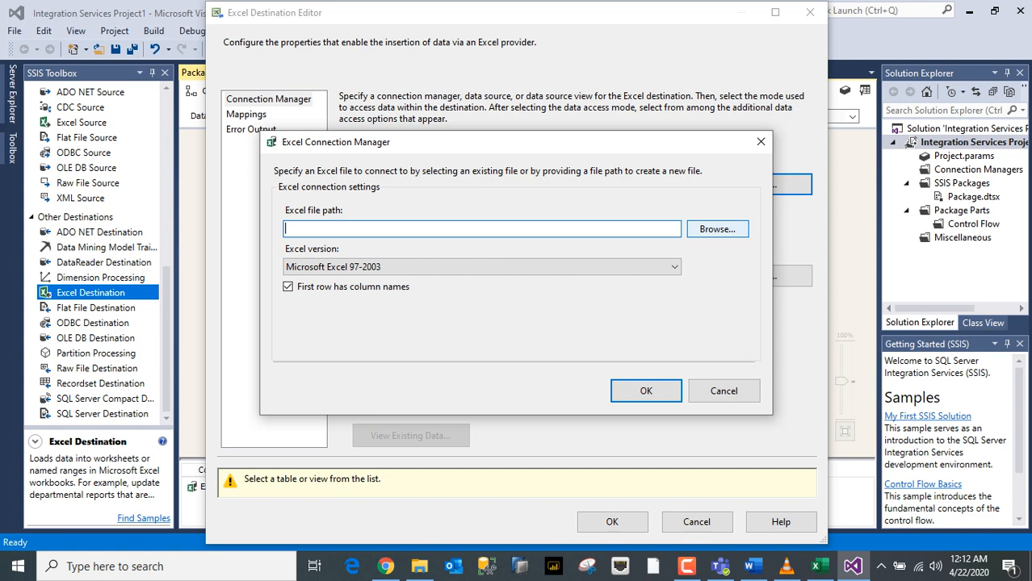
click(717, 228)
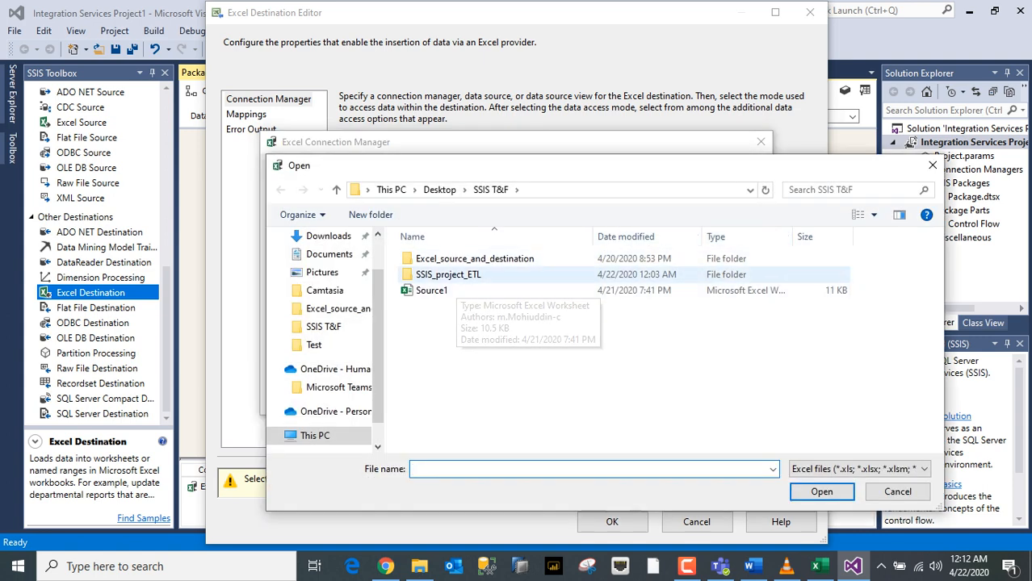
double_click(448, 275)
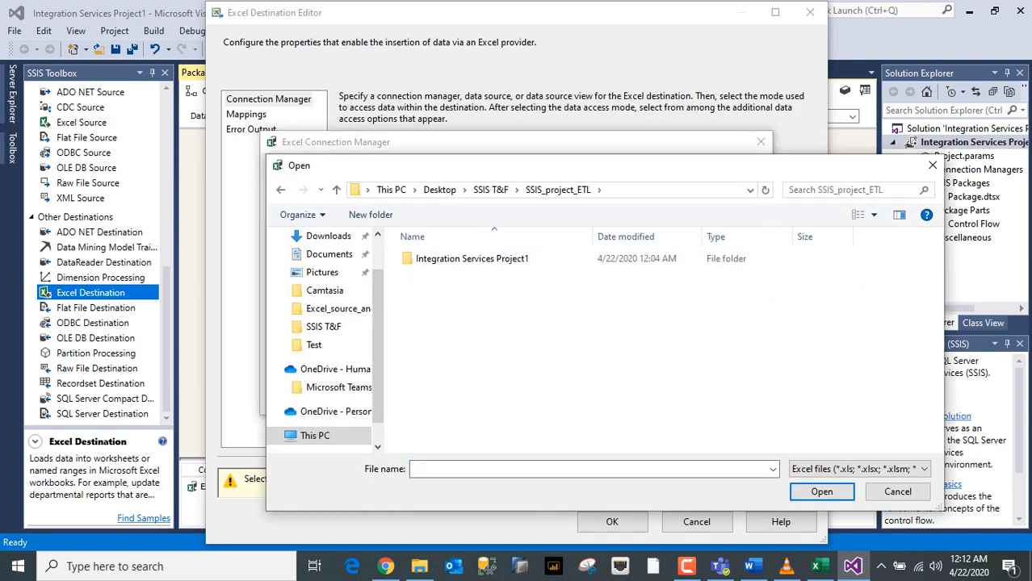
click(476, 469)
text(Destination1)
key(Return)
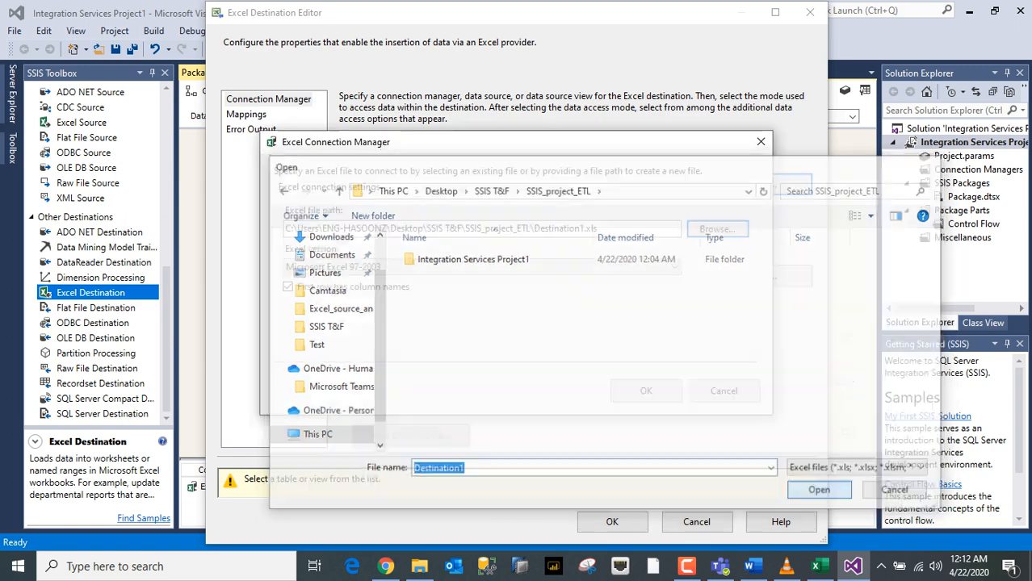
click(646, 391)
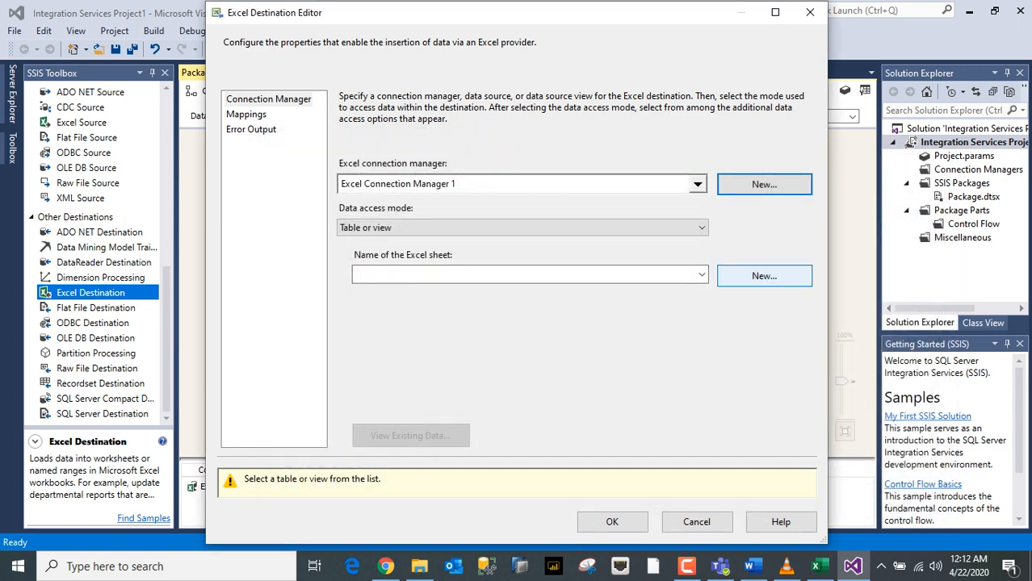
Step: Create the destination table with the default column definitions and select Excel_Destination as the Excel sheet to write to
click(764, 275)
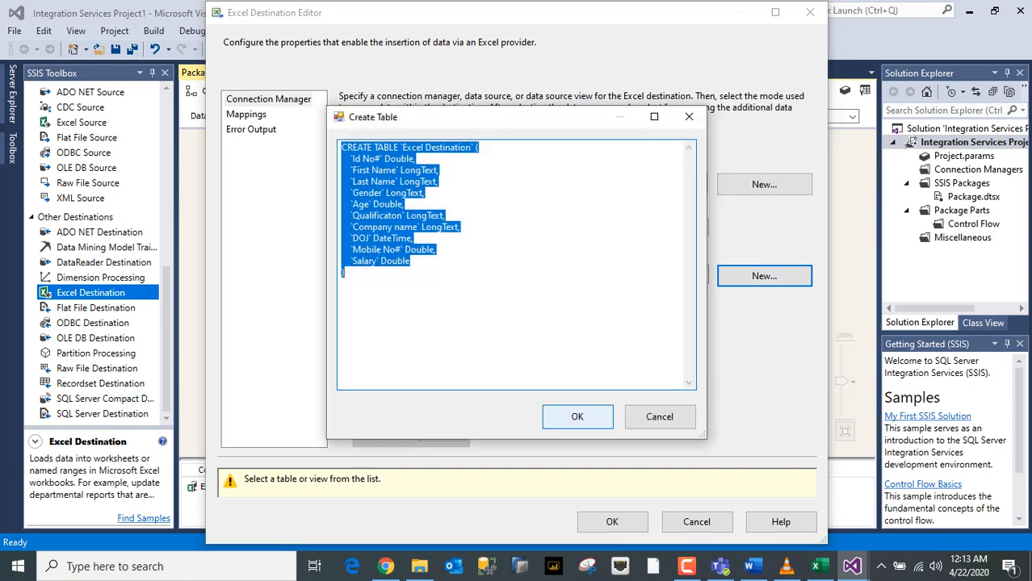
click(577, 416)
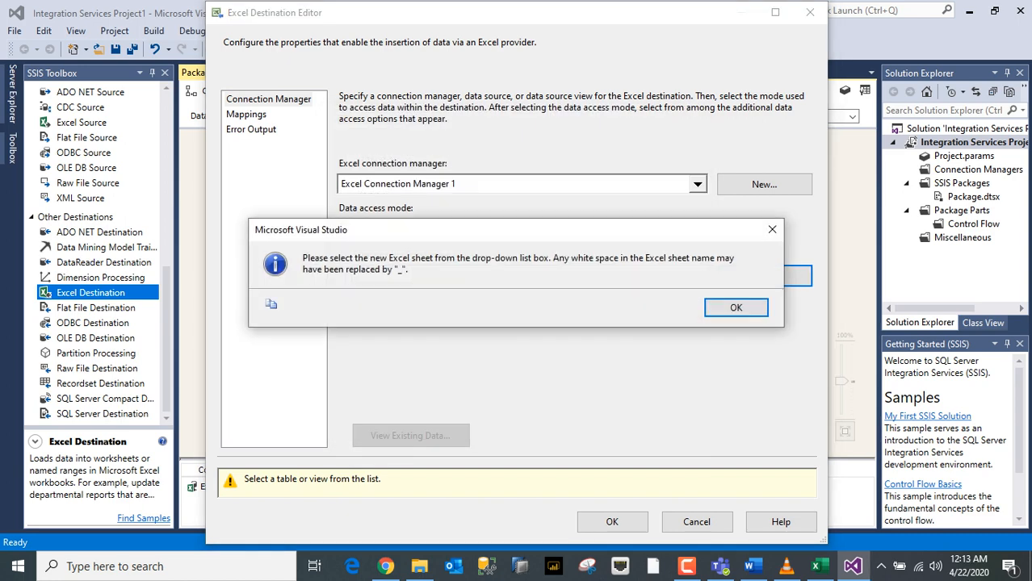
click(736, 307)
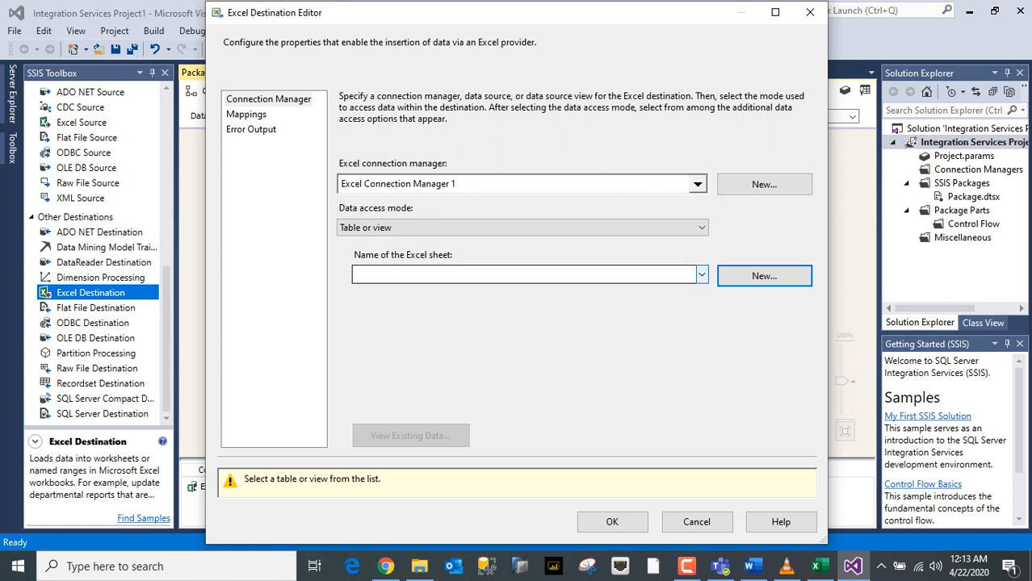
click(702, 275)
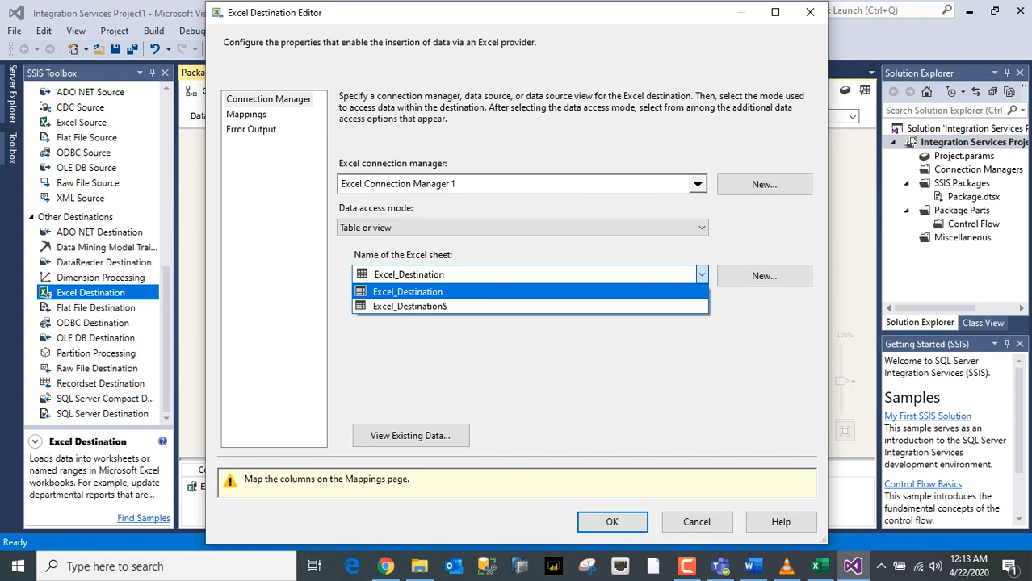
click(408, 293)
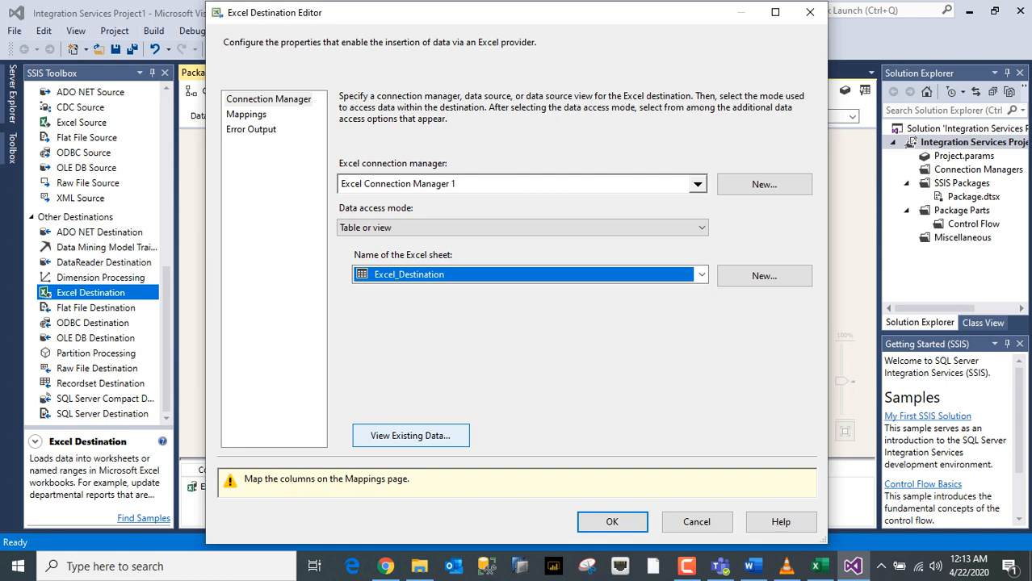
Step: Preview the Excel_Destination sheet's existing data, and map the input columns to the matching destination columns
click(410, 435)
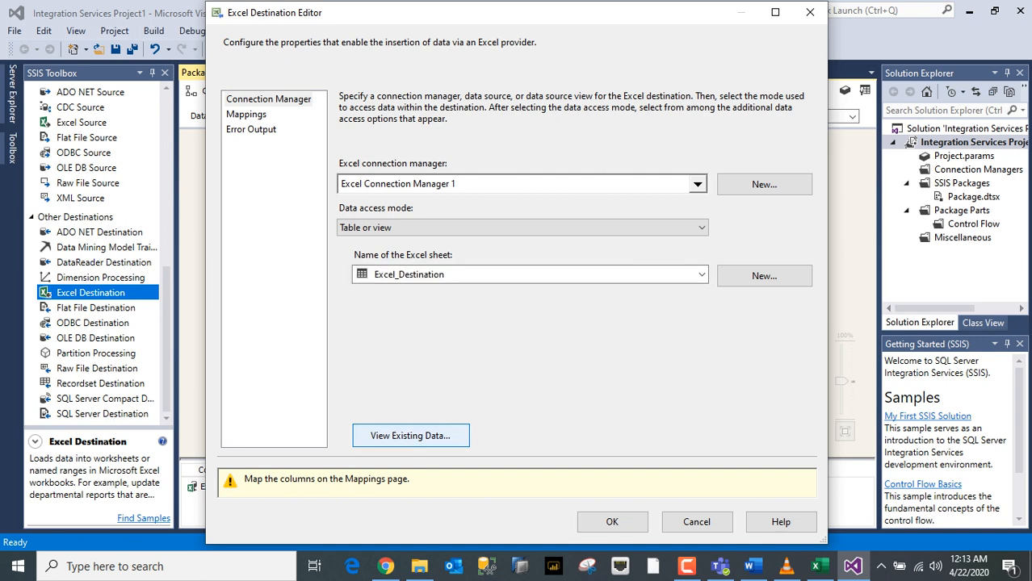
click(651, 428)
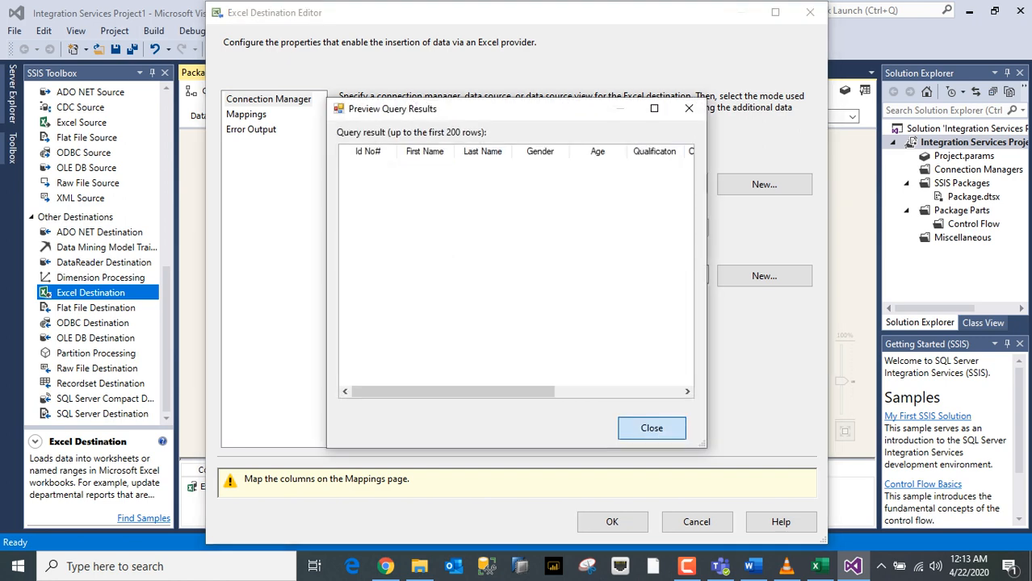
click(246, 115)
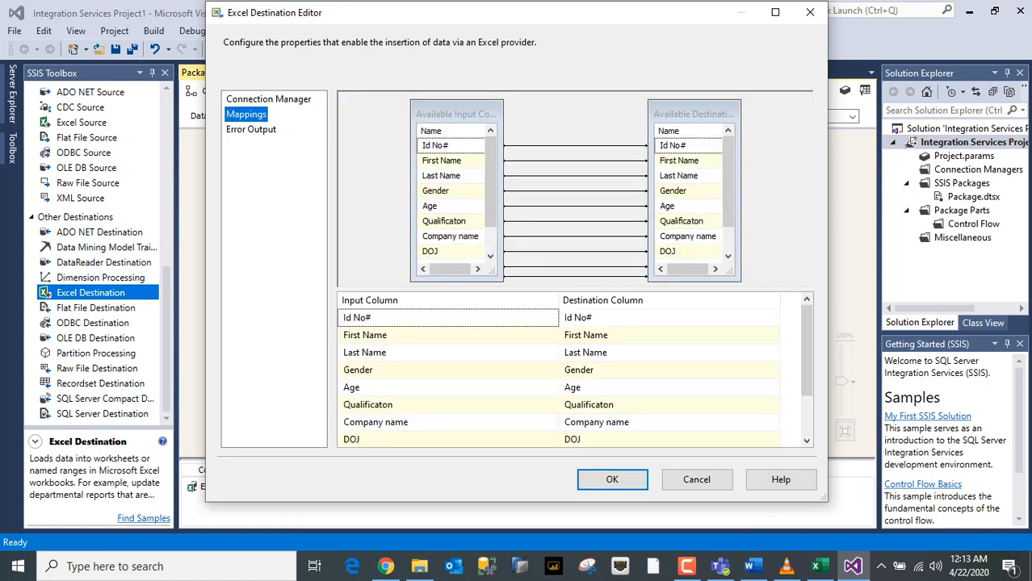
Step: Review the remaining column mappings, accept the Excel Destination settings, and save the package
drag(806, 343, 806, 384)
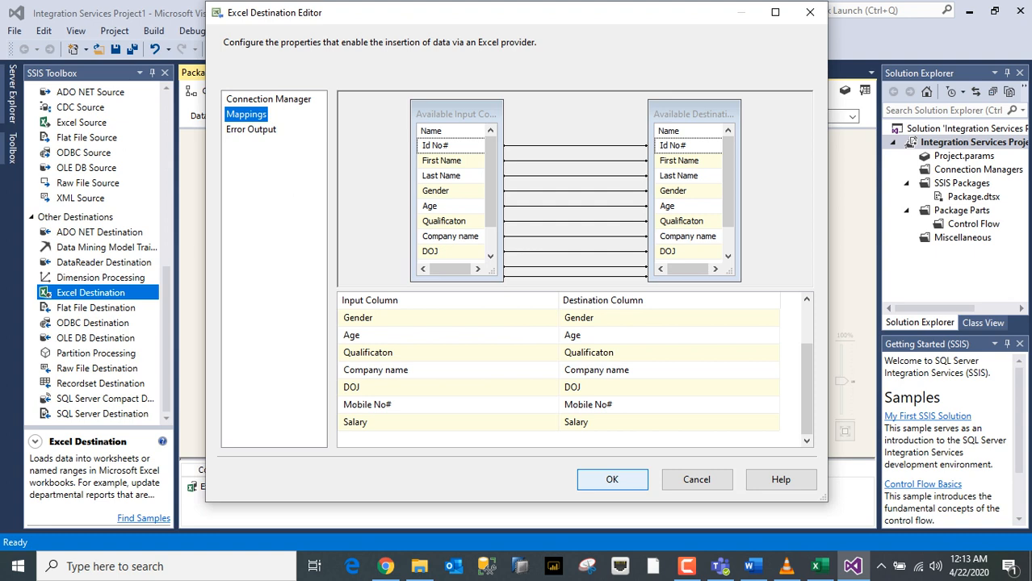
click(612, 480)
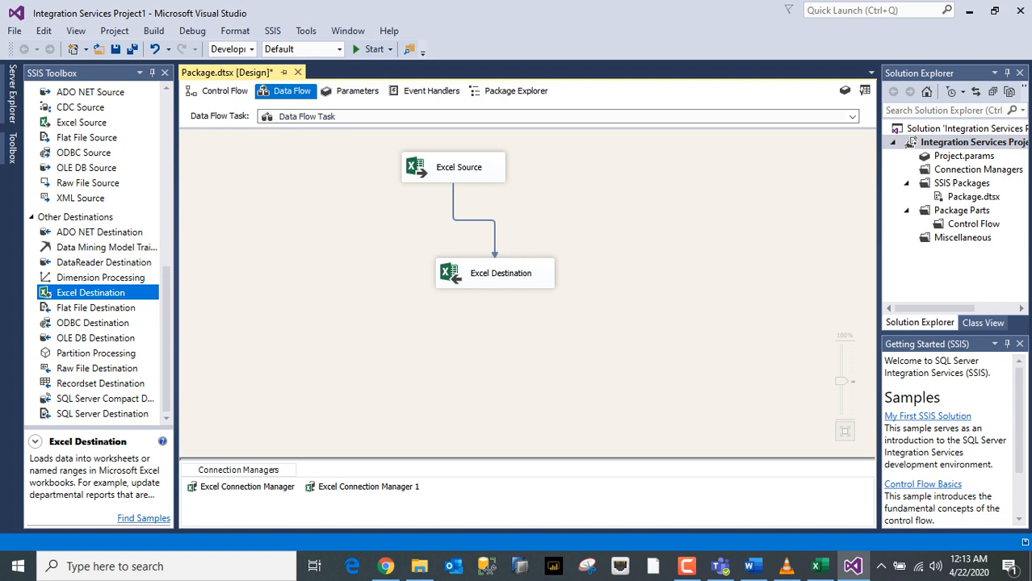
key(ctrl+s)
Step: Execute the Data Flow Task from the package's control flow
click(218, 91)
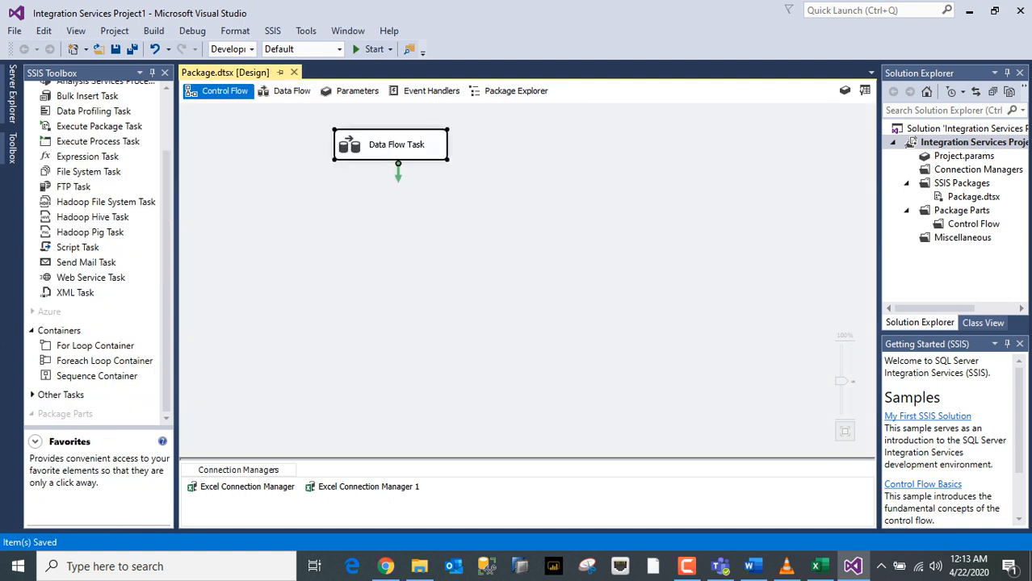
right_click(434, 141)
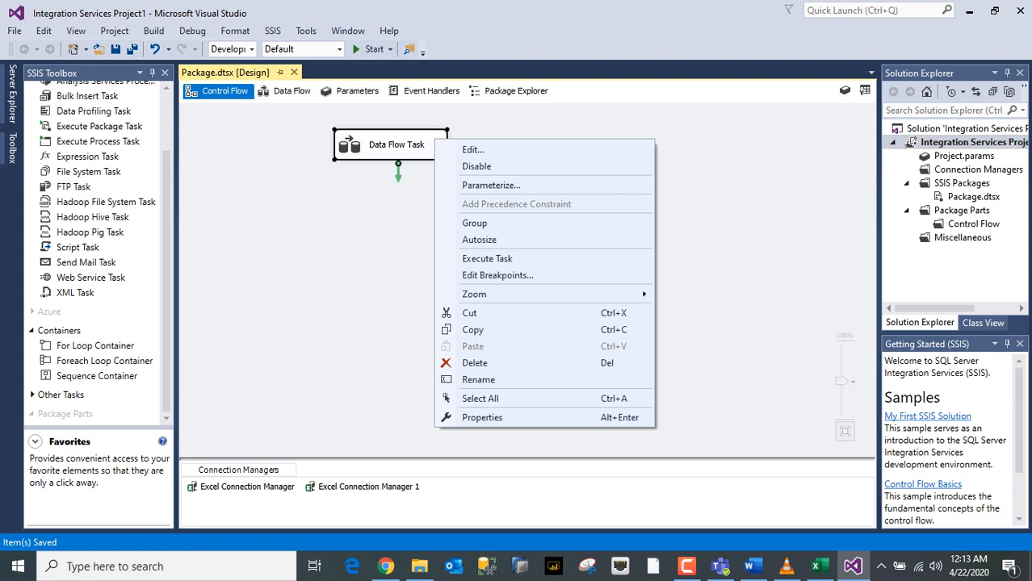
click(487, 259)
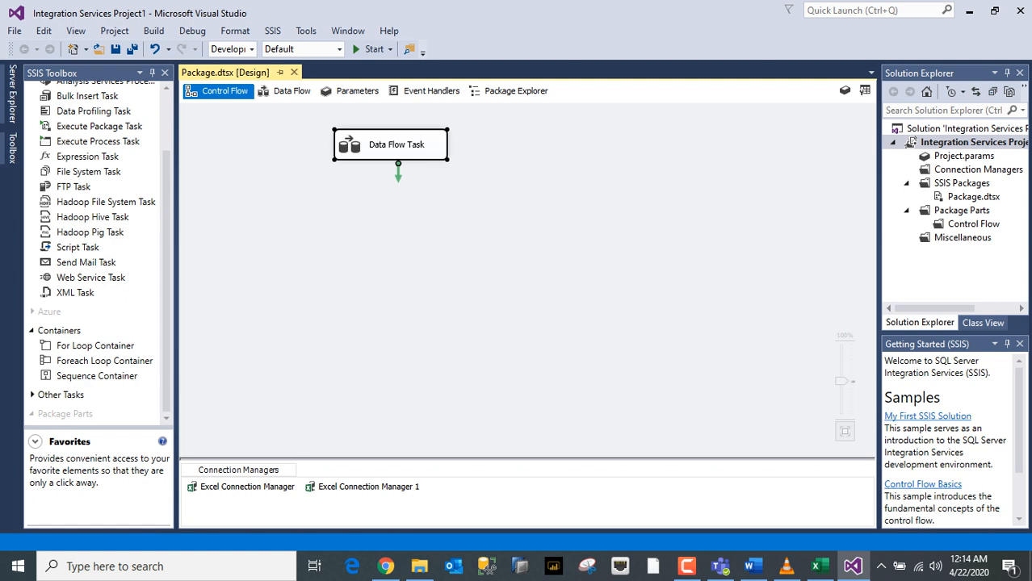
Step: Switch to File Explorer and look for the Destination1 file in the SSIS_project_ETL folder
click(419, 566)
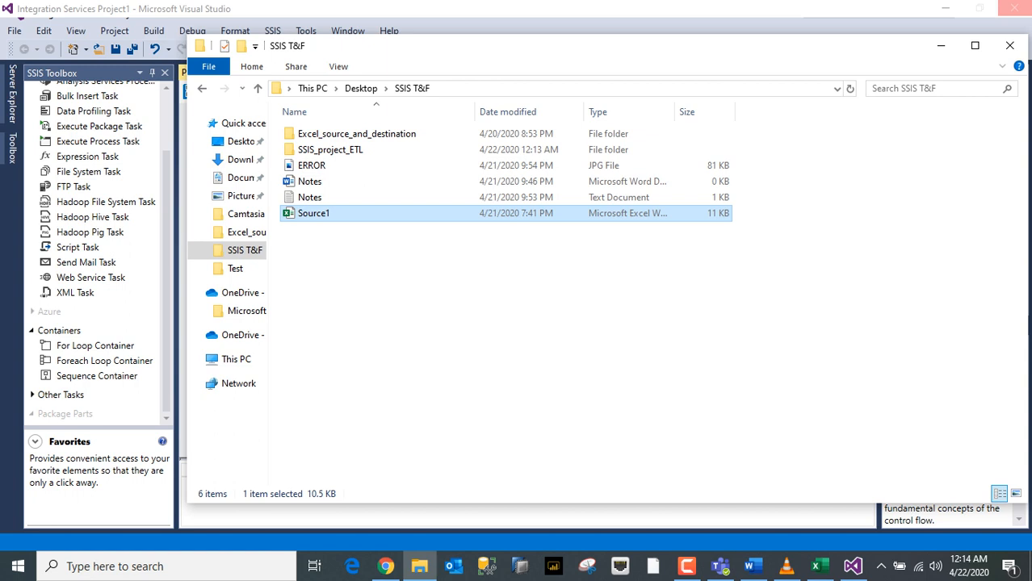
key(F2)
click(452, 323)
click(452, 323)
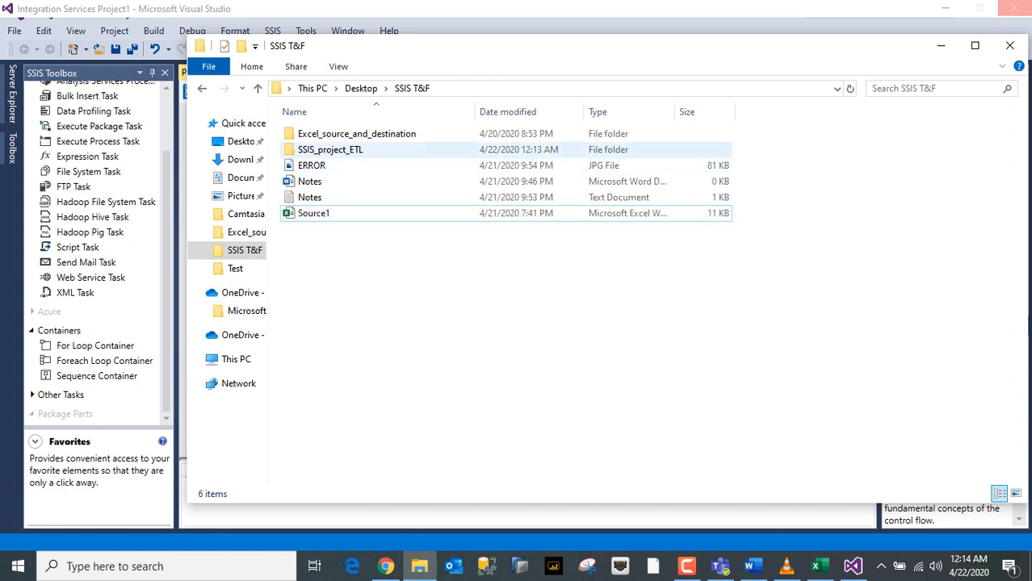
click(330, 149)
double_click(330, 149)
click(323, 150)
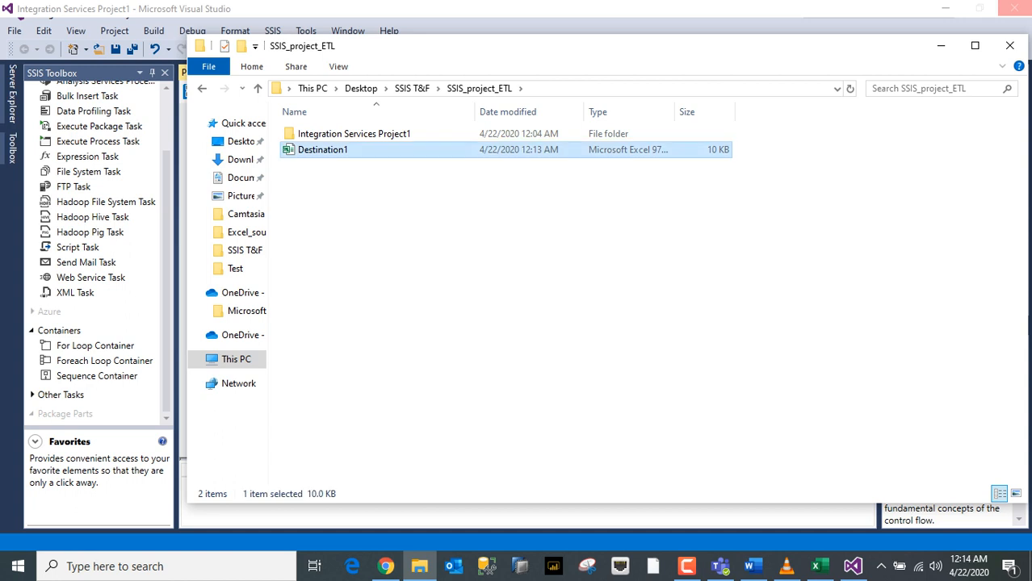
Step: Return to Visual Studio, inspect the executed data flow, and stop debugging
click(941, 45)
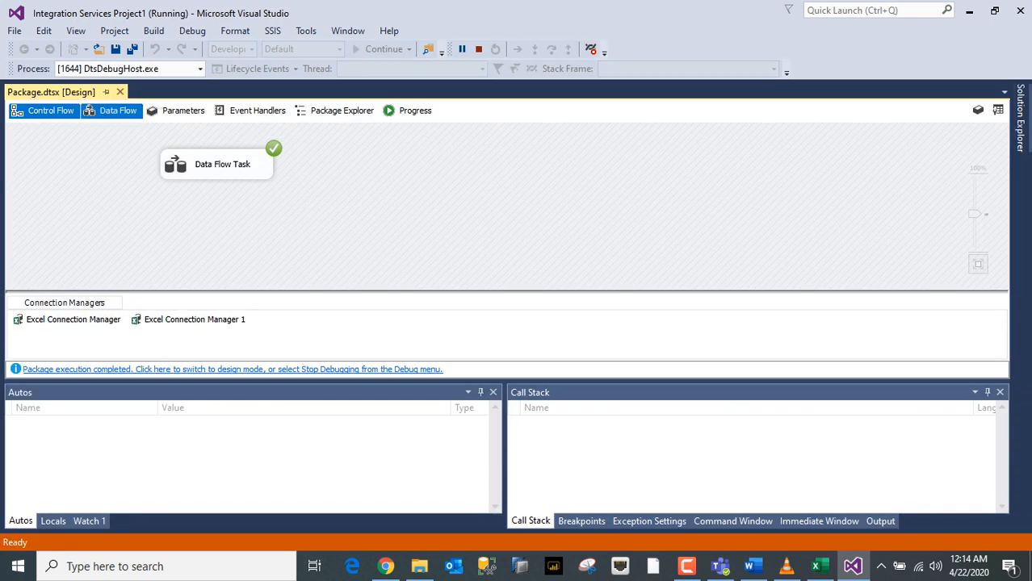
click(113, 111)
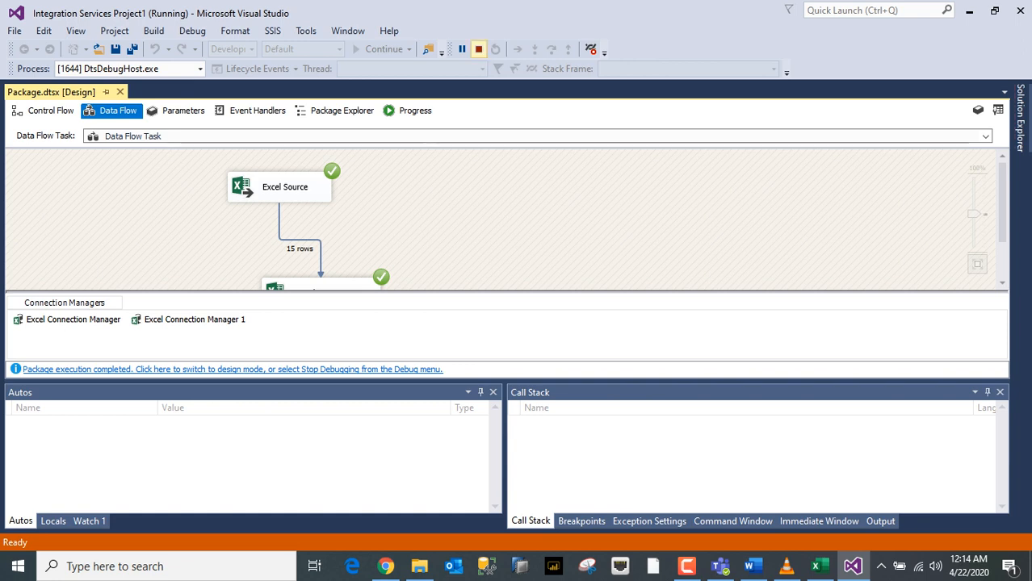
click(478, 49)
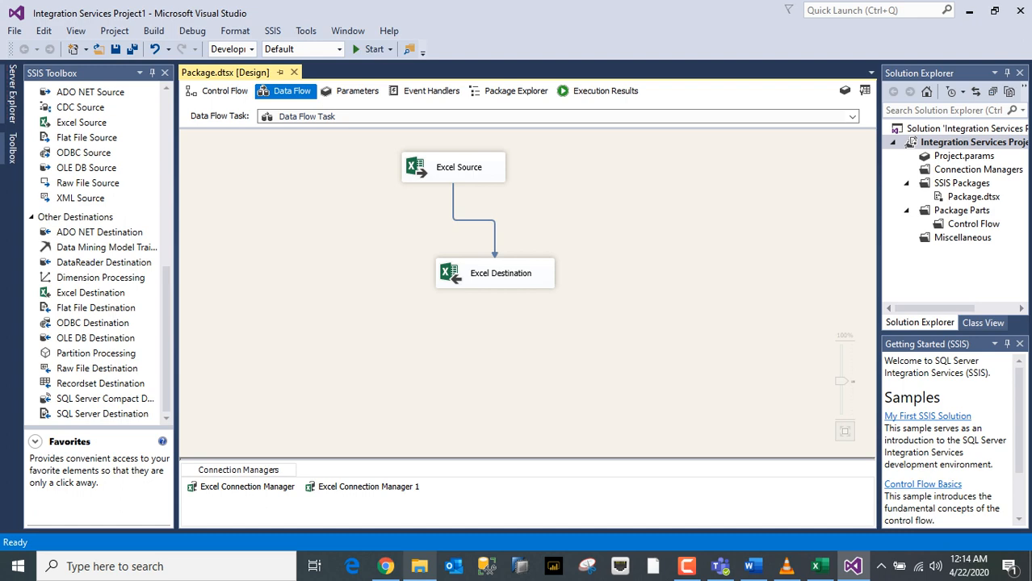
Step: Open Destination1 from the SSIS_project_ETL folder in Excel and examine the loaded employee rows, fitting the DOJ column to its contents
click(419, 566)
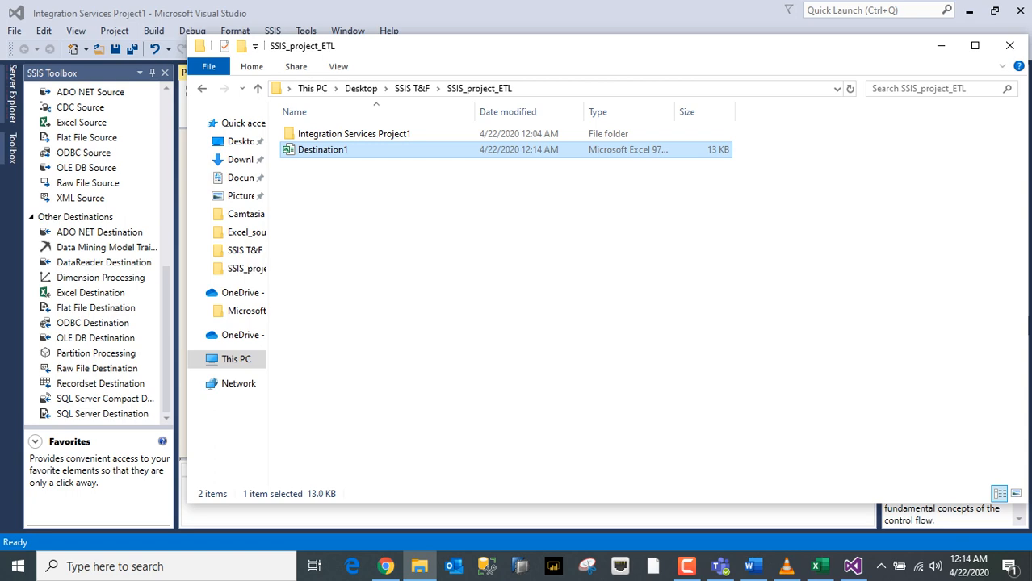
double_click(381, 152)
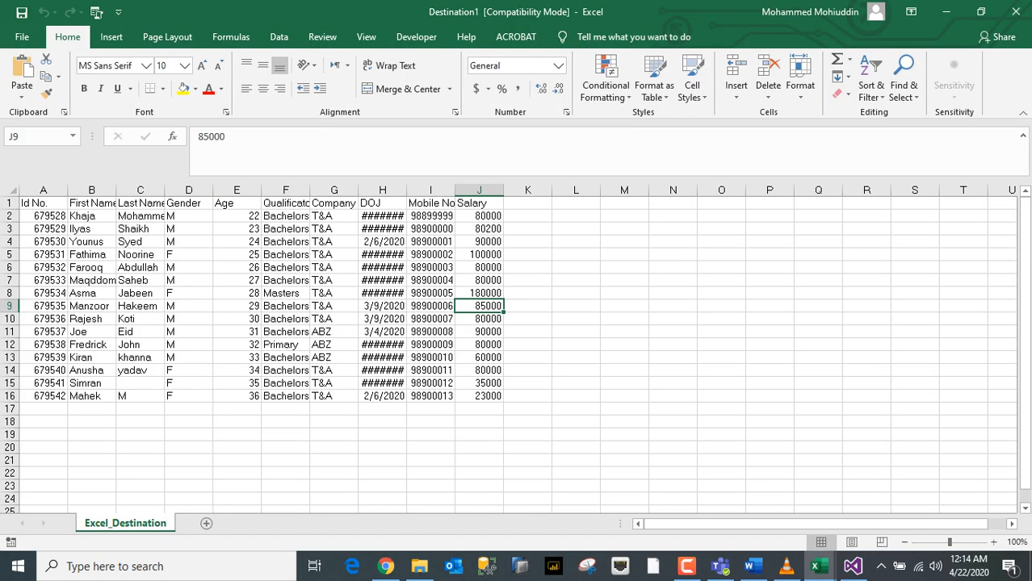
drag(43, 204, 485, 396)
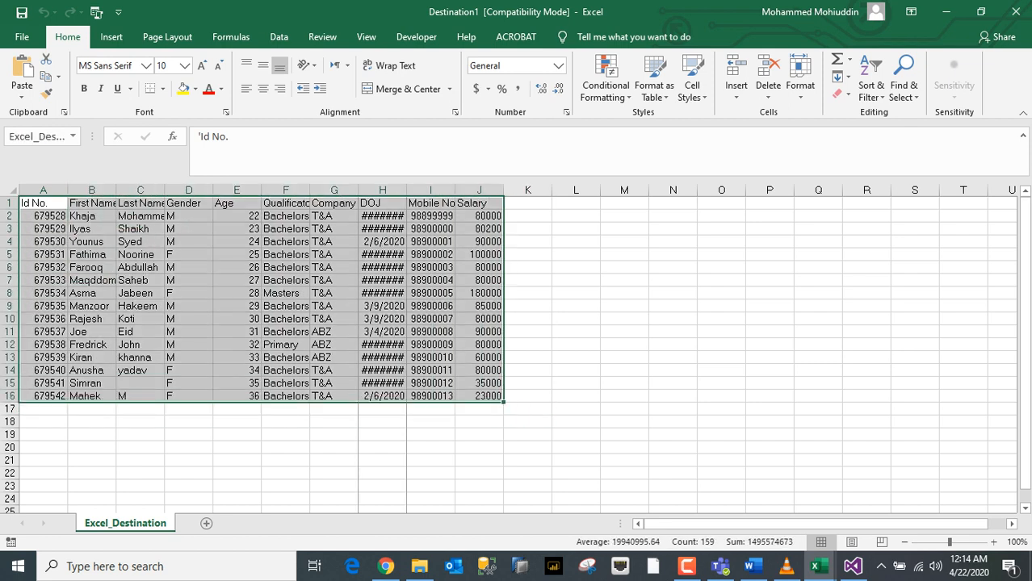
double_click(407, 191)
click(632, 306)
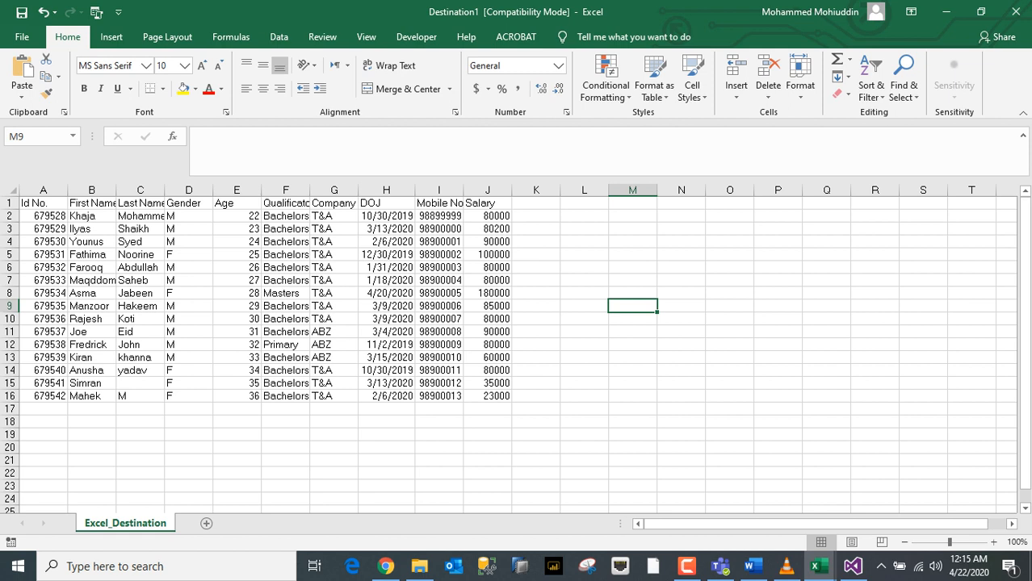
click(729, 267)
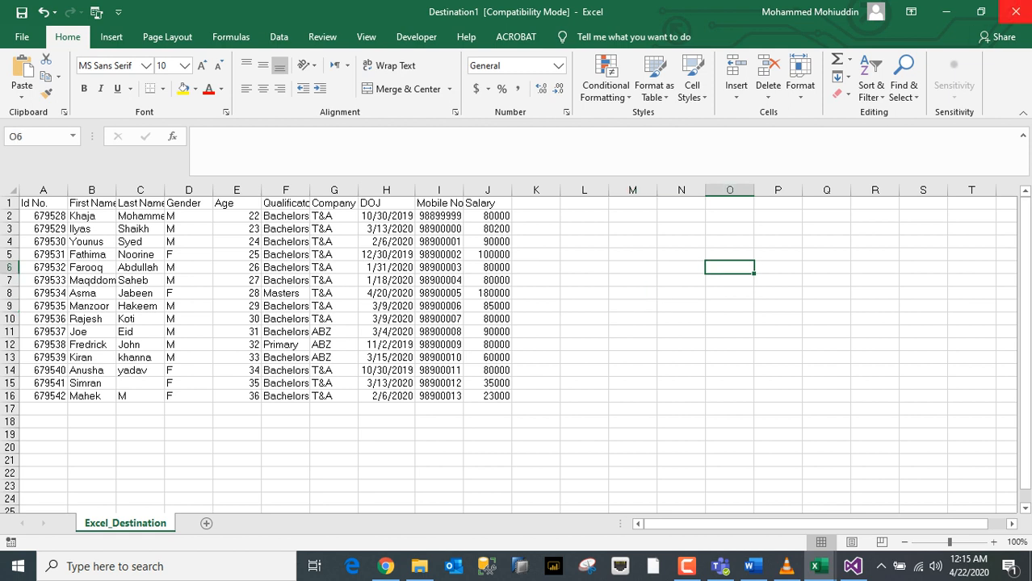
Step: Close Destination1 without saving and return to the package's data flow in Visual Studio
click(1015, 11)
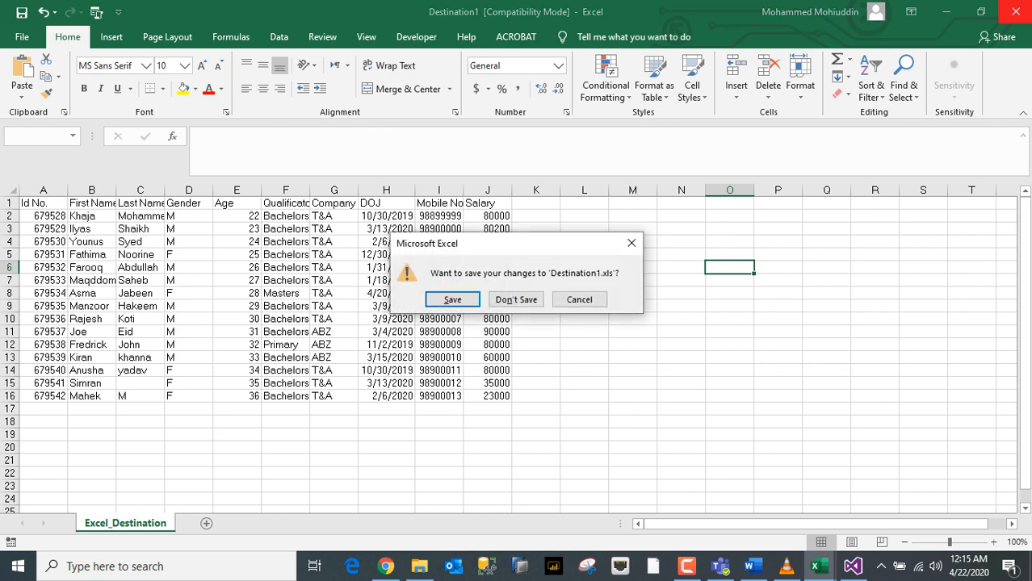
click(516, 300)
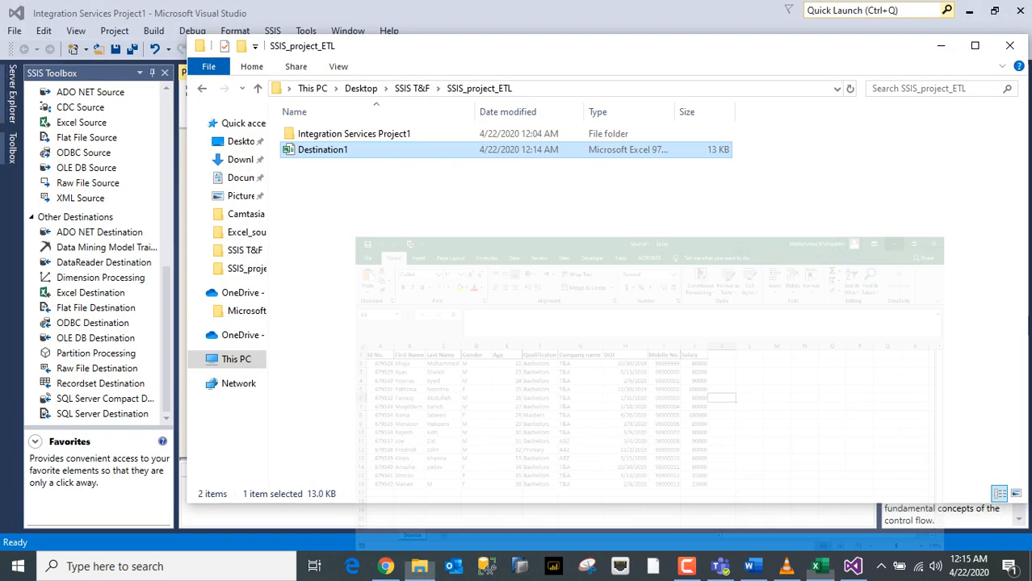
click(945, 11)
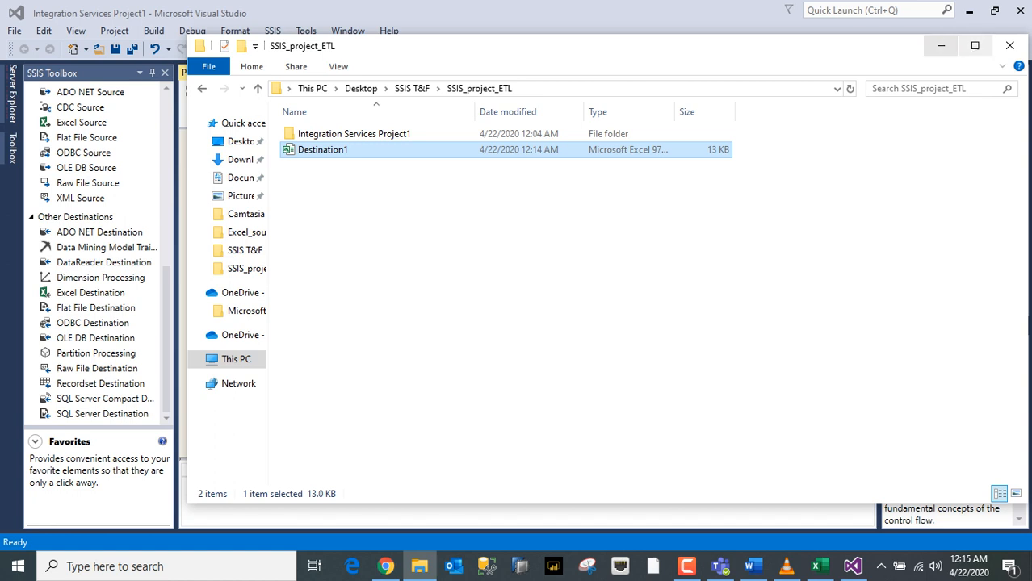
click(941, 45)
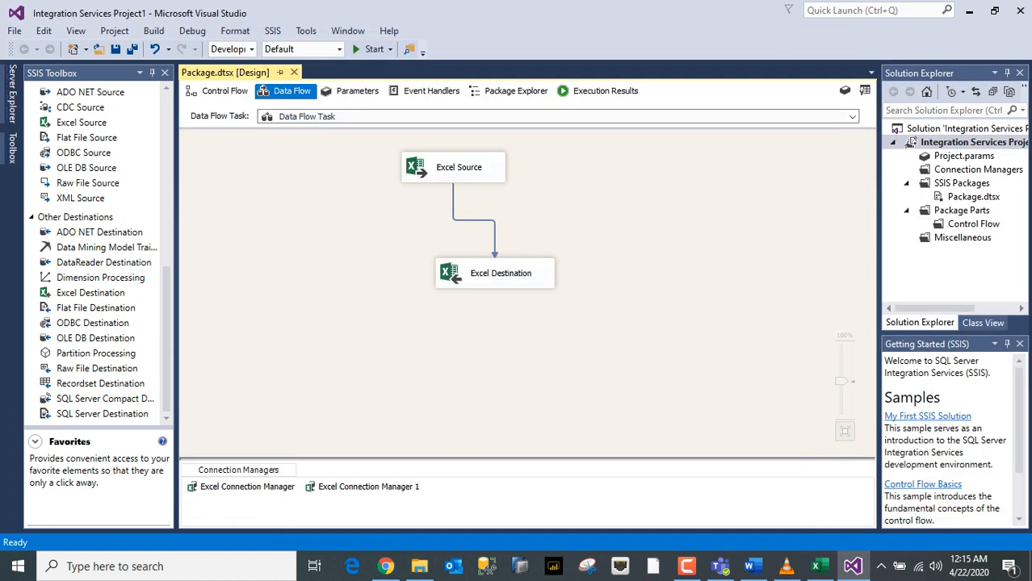
Step: Delete the path between Excel Source and Excel Destination, and move Excel Destination lower to make room between them
click(474, 219)
key(Delete)
drag(495, 272, 469, 312)
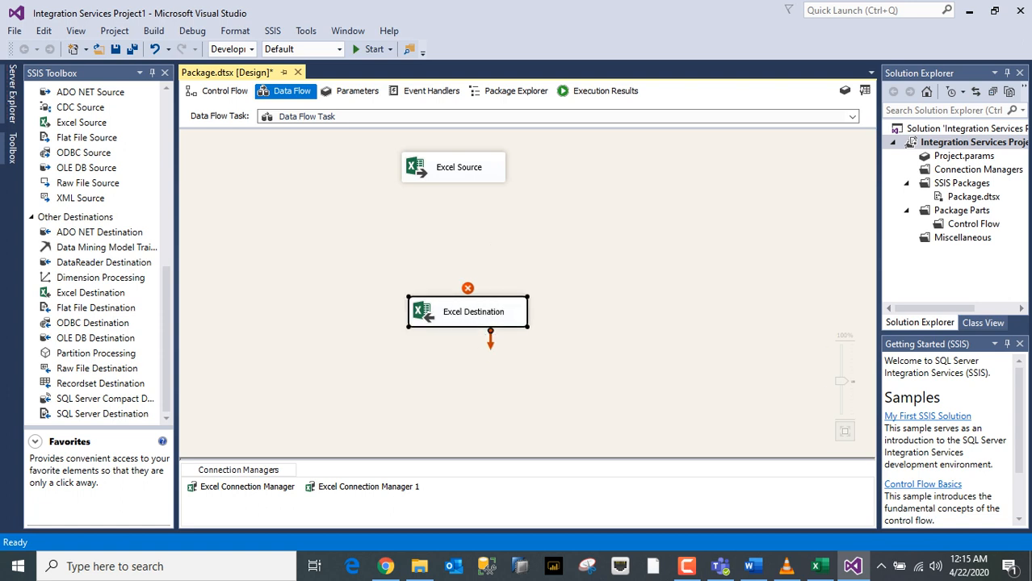
Step: Add a Derived Column transformation between Excel Source and Excel Destination, and connect it to both
click(167, 210)
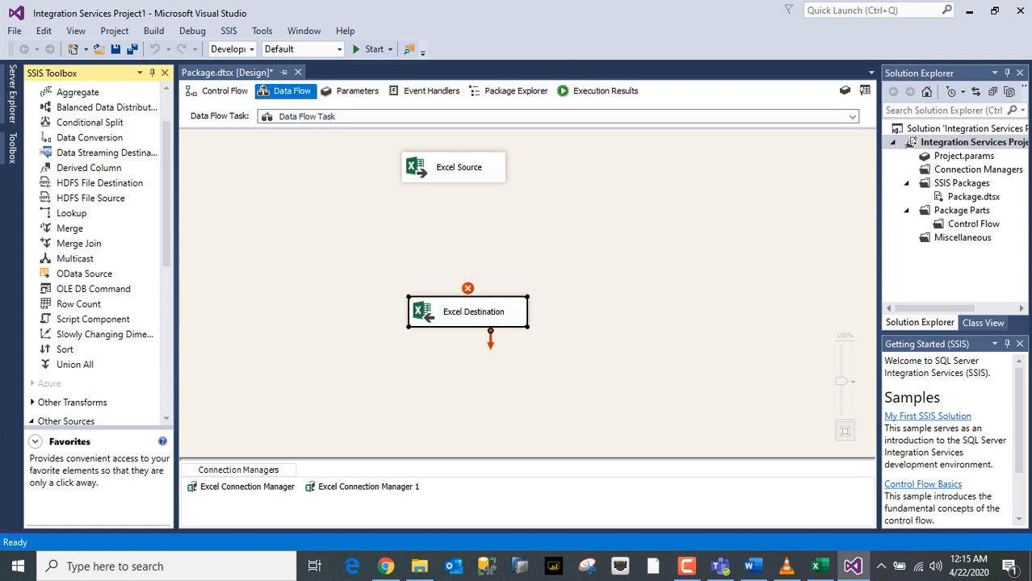
click(88, 168)
drag(89, 168, 464, 232)
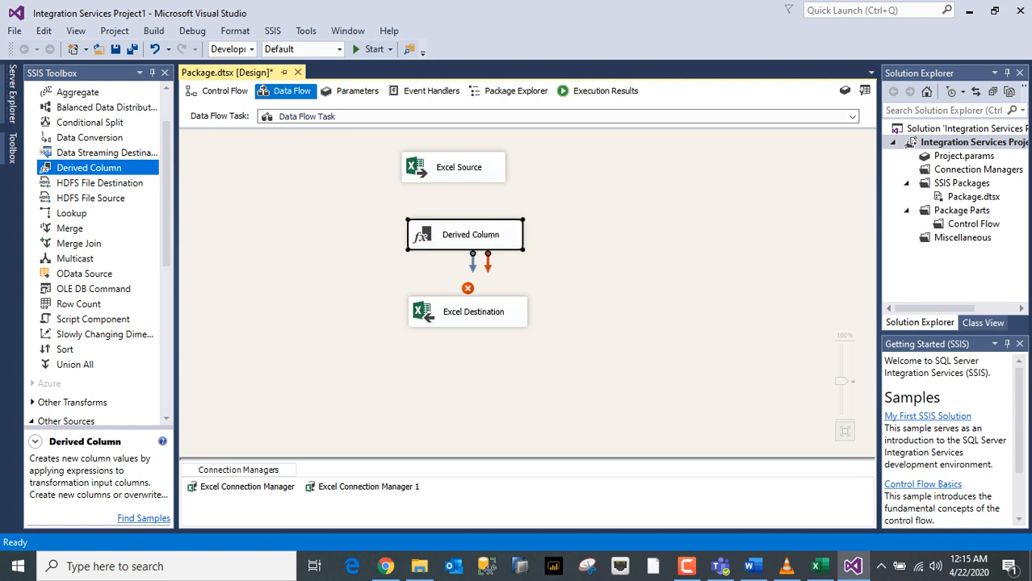
click(458, 168)
drag(461, 194, 465, 233)
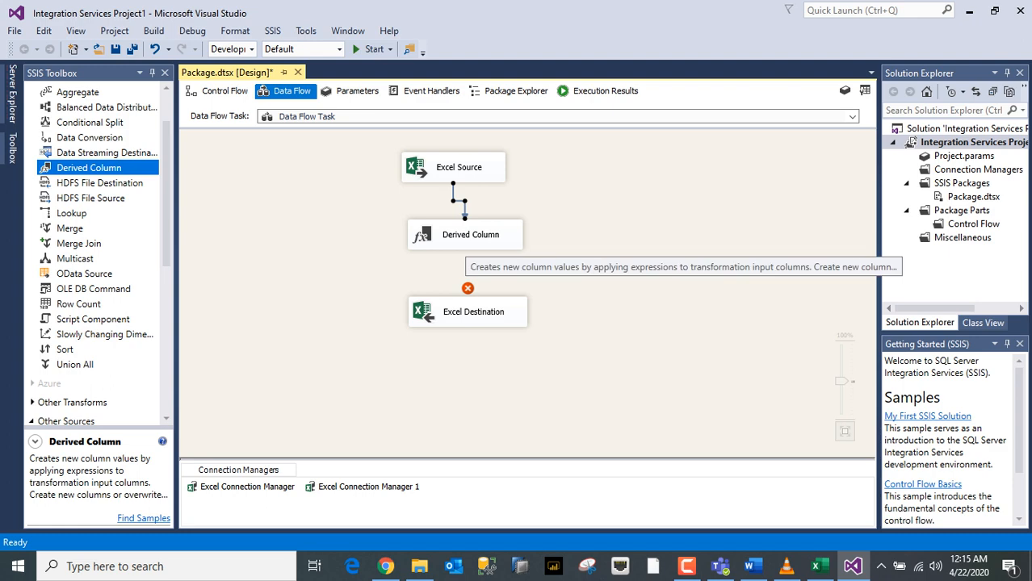
click(468, 235)
drag(472, 262, 469, 312)
Step: Open the Derived Column transformation for editing, and check the Gender codes in the Source1 workbook
double_click(470, 235)
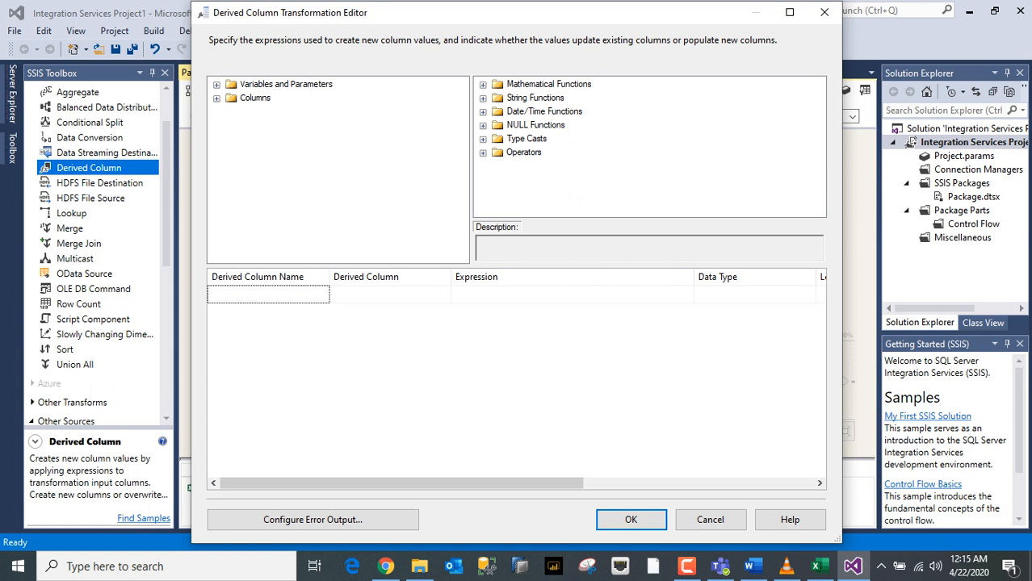
click(572, 295)
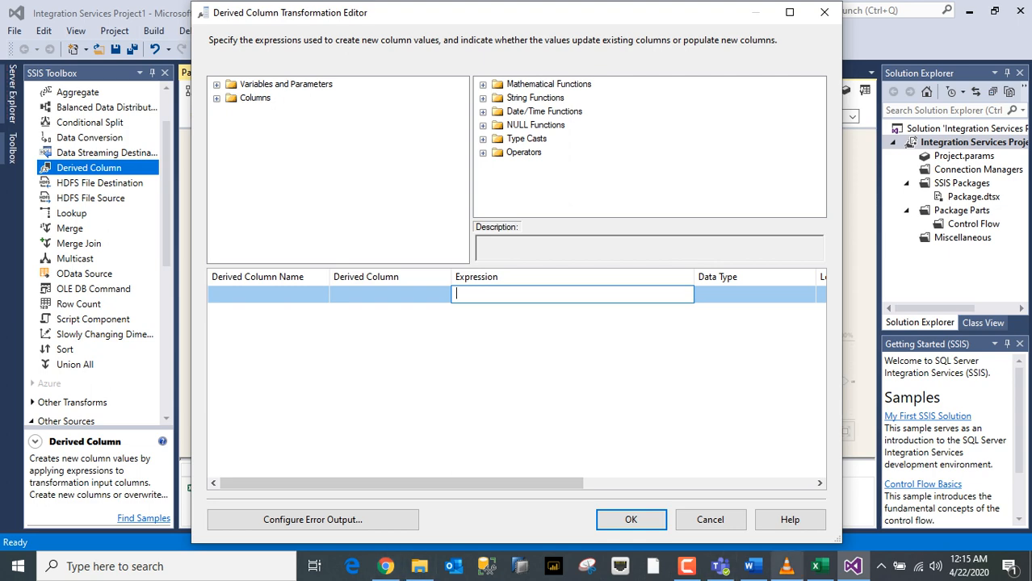
click(815, 566)
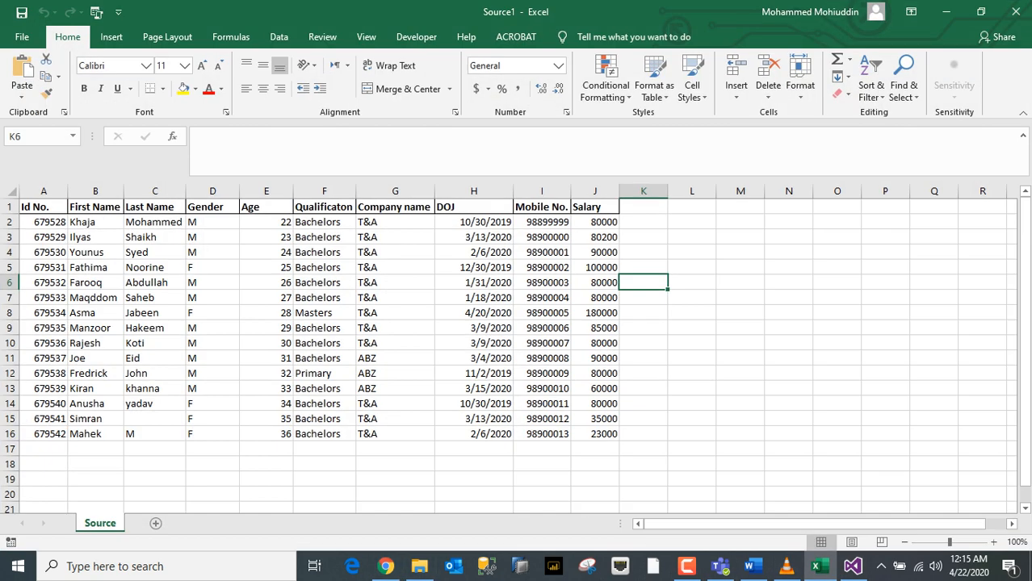
double_click(212, 222)
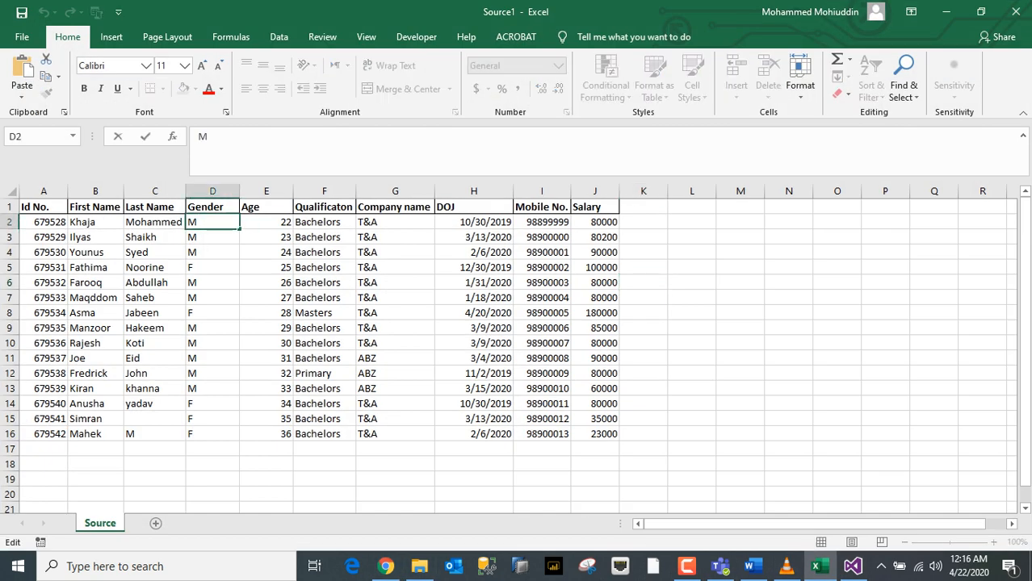
click(212, 268)
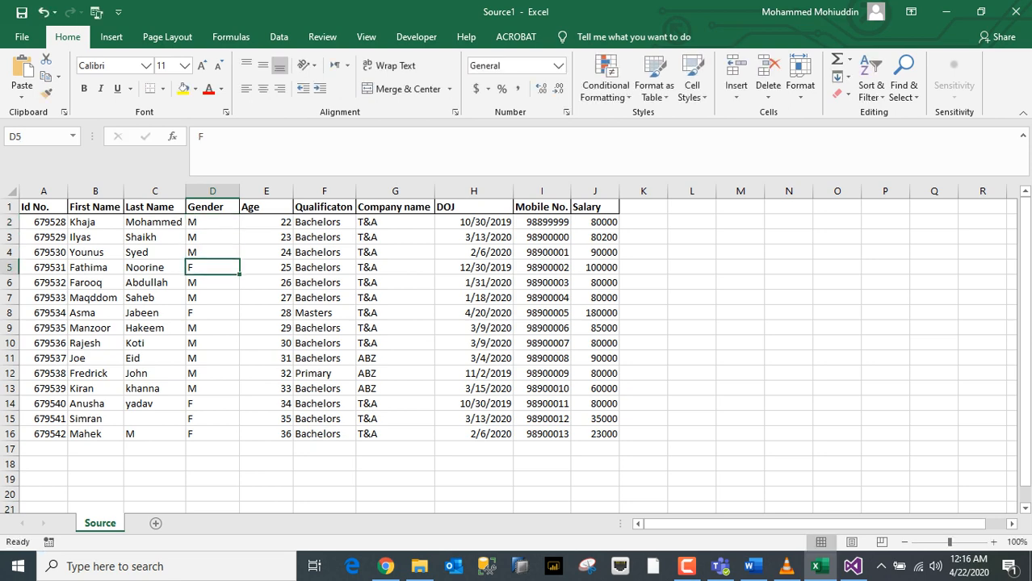
click(946, 12)
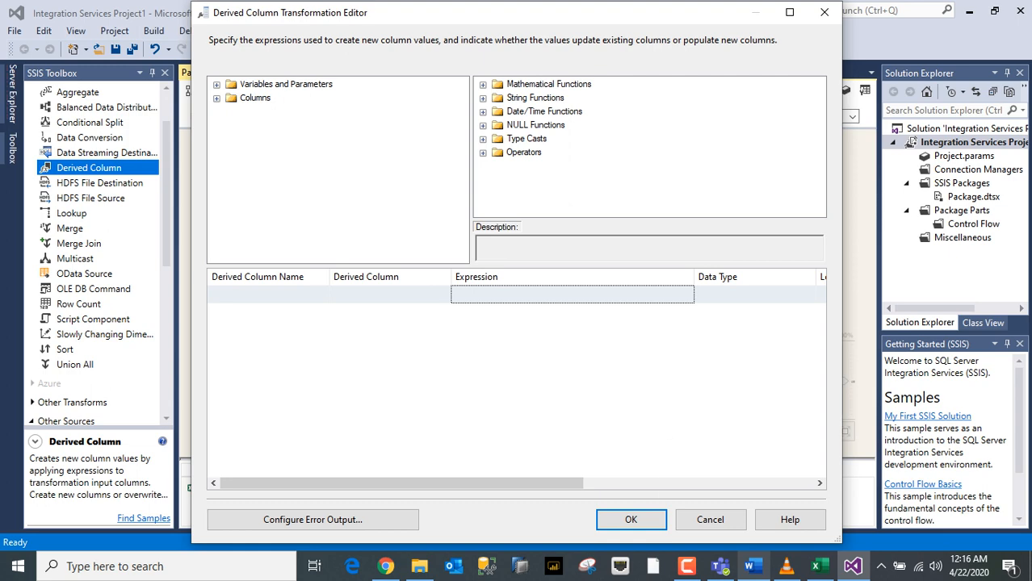
Step: Copy the formula (REPLACE(REPLACE([Gender],"M","Male"),"F","Female") from the Notes Word document into the new derived column's expression
click(751, 567)
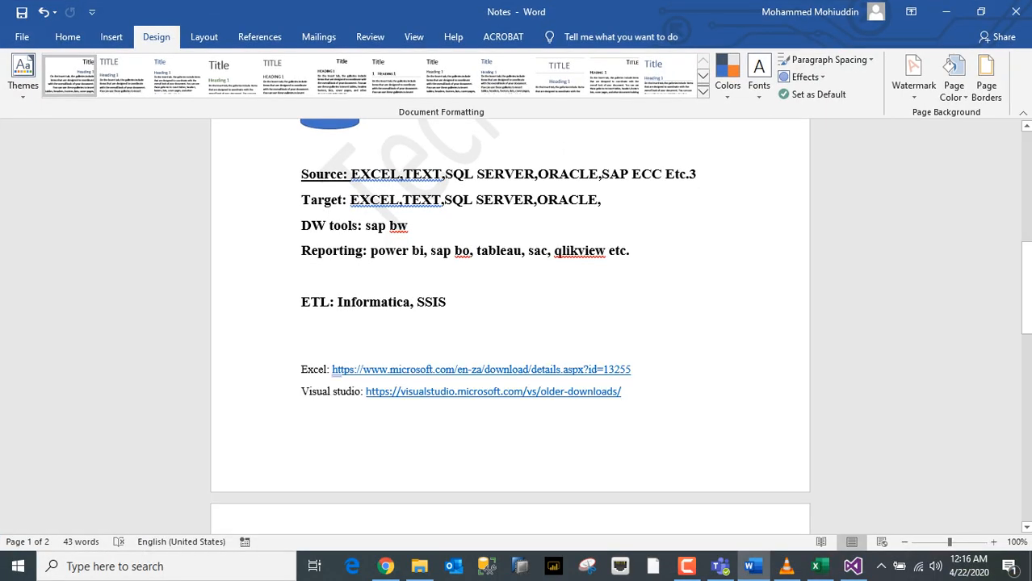
drag(1025, 288, 1026, 358)
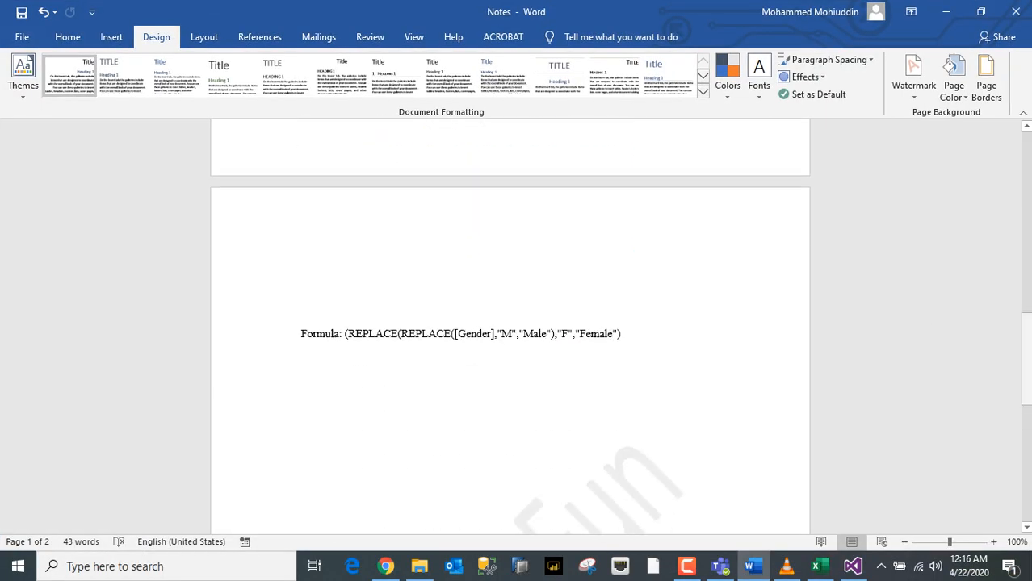
drag(627, 336, 345, 333)
key(ctrl+c)
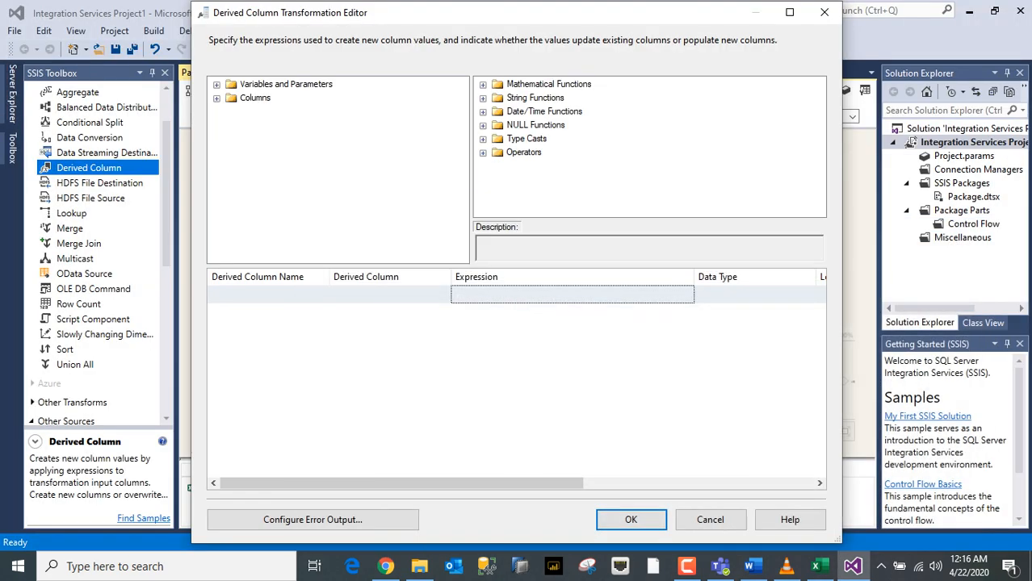
key(ctrl+v)
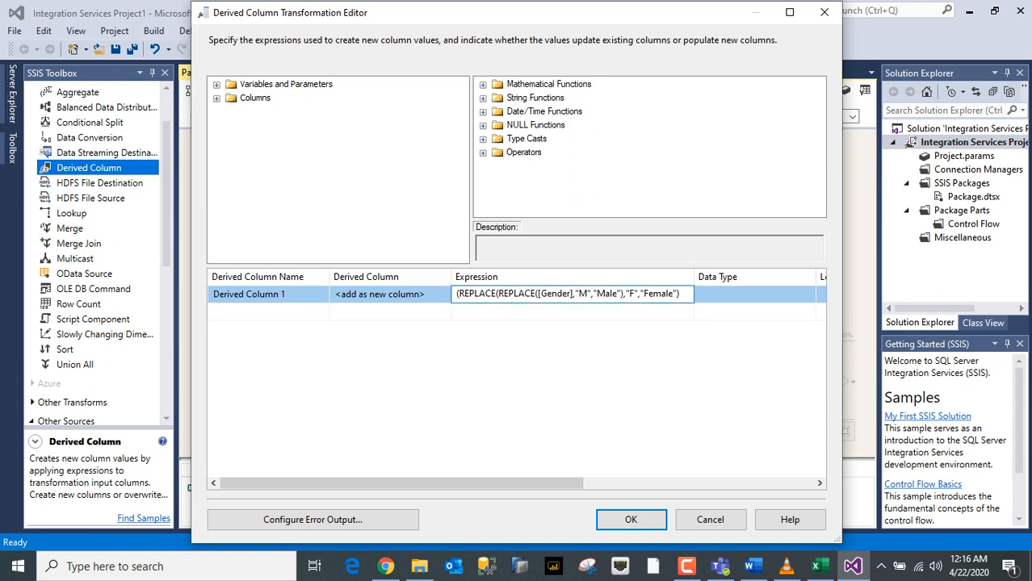
Step: Name the derived column Gender_New
click(288, 294)
drag(287, 294, 211, 294)
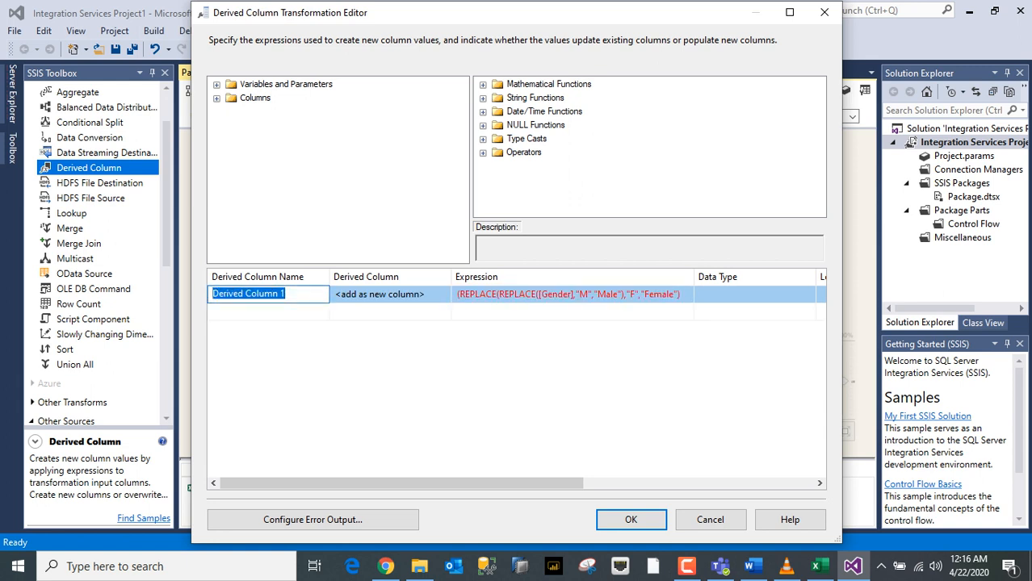
text(Gende)
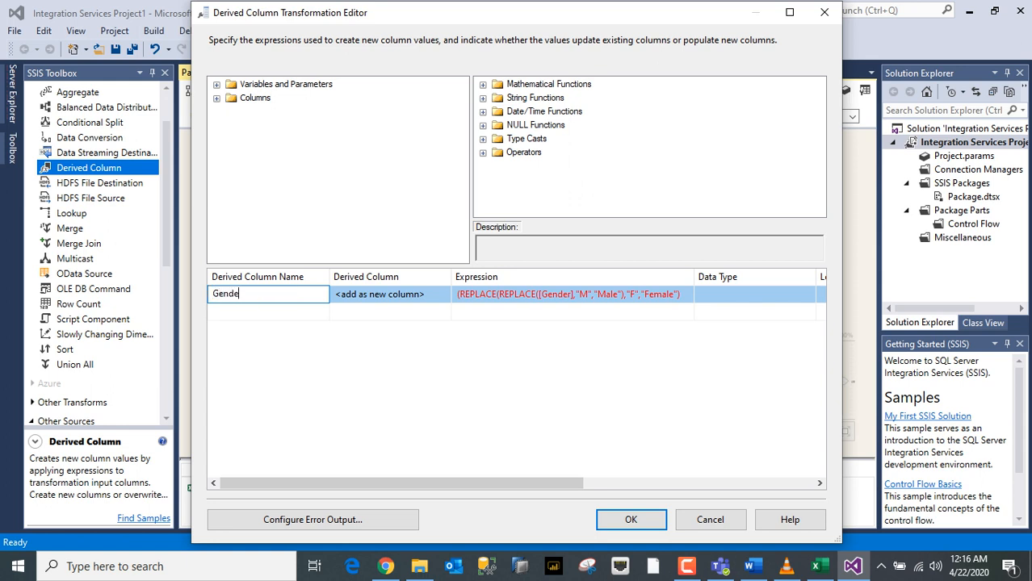
text(r_New)
key(Tab)
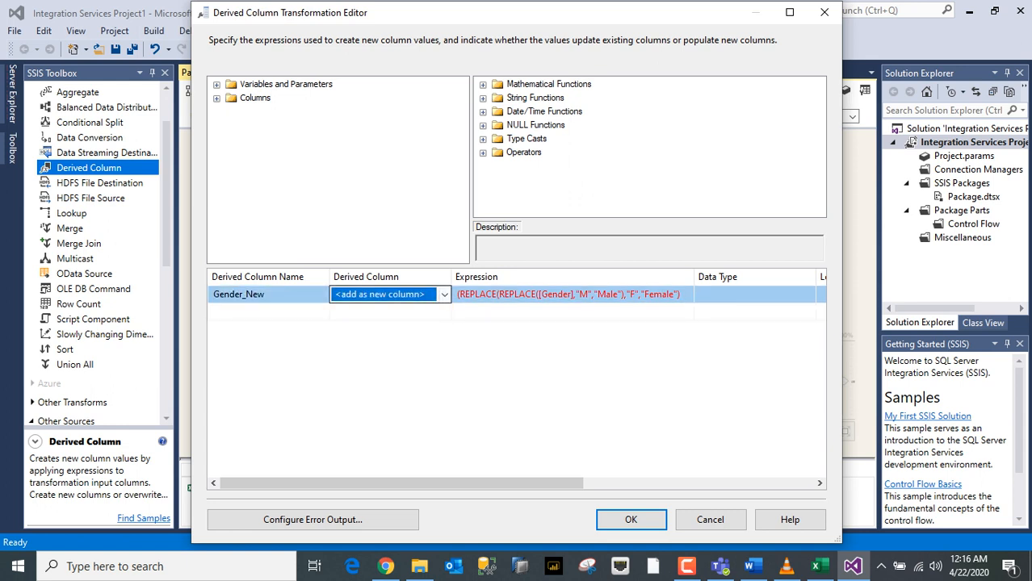
Step: Set the derived column to Replace 'Gender', correct its expression to REPLACE(REPLACE([Gender],"M","Male"),"F","Female"), and apply the transformation
click(444, 295)
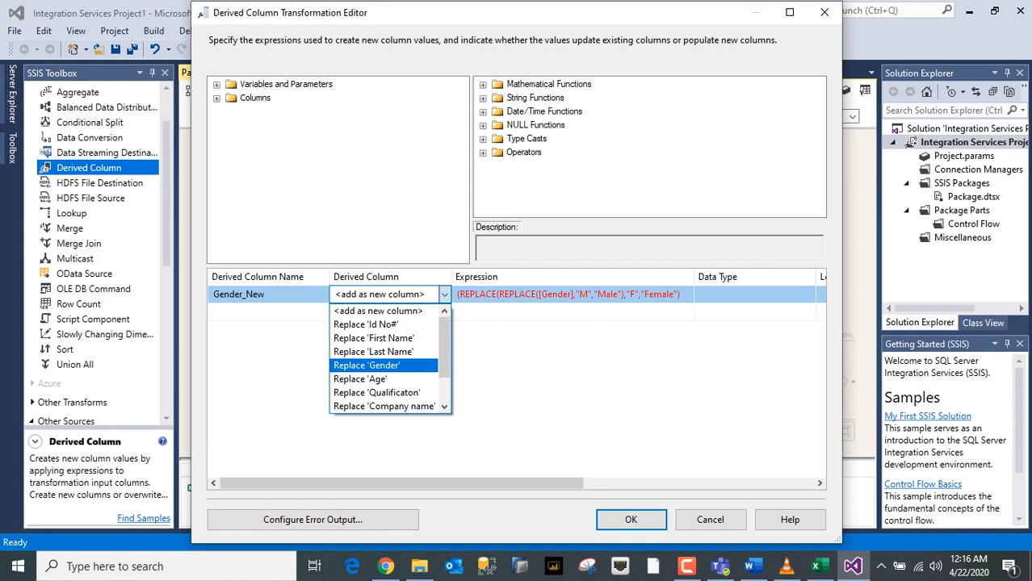
key(Return)
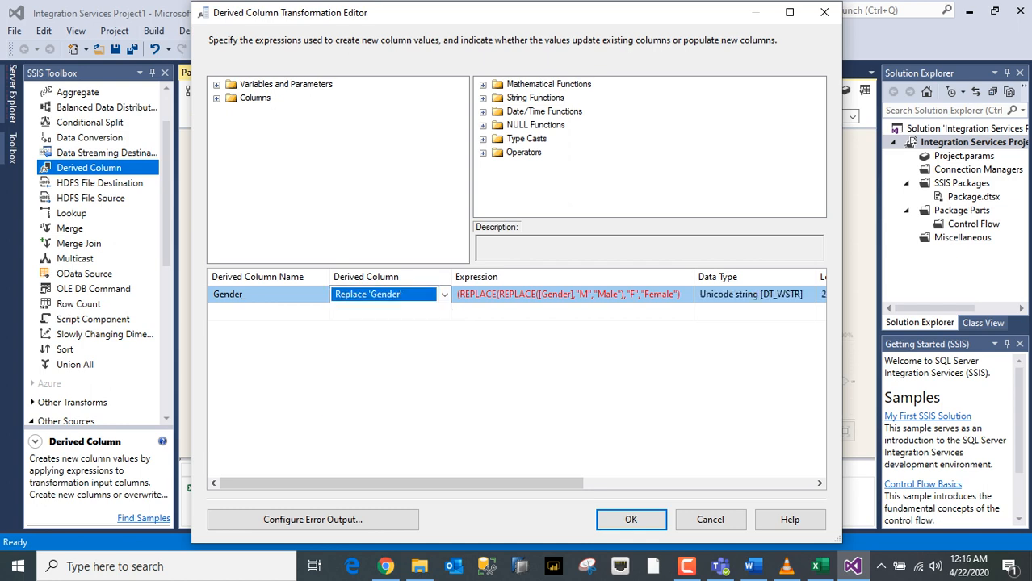
mouse_move(675, 294)
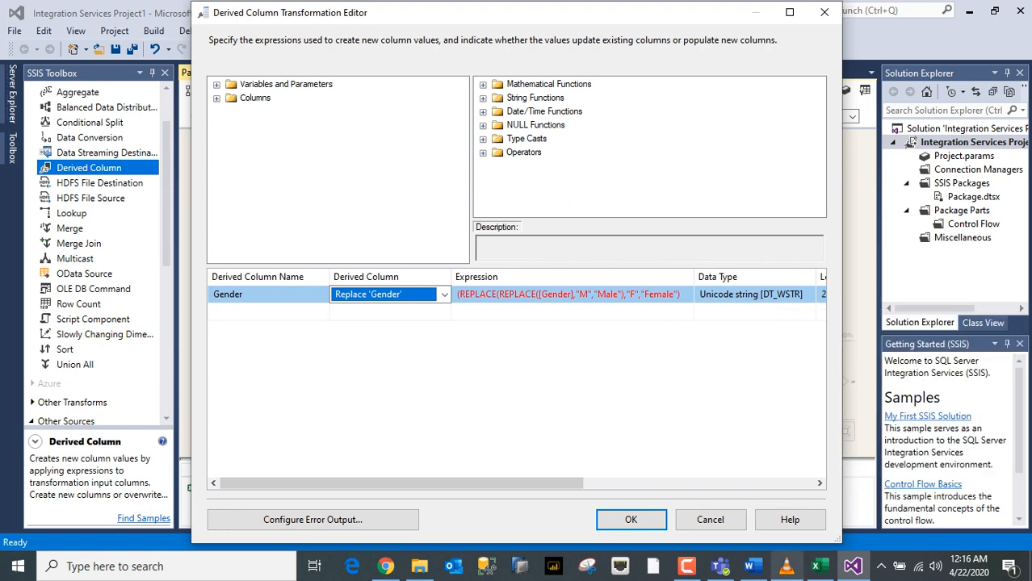
click(686, 566)
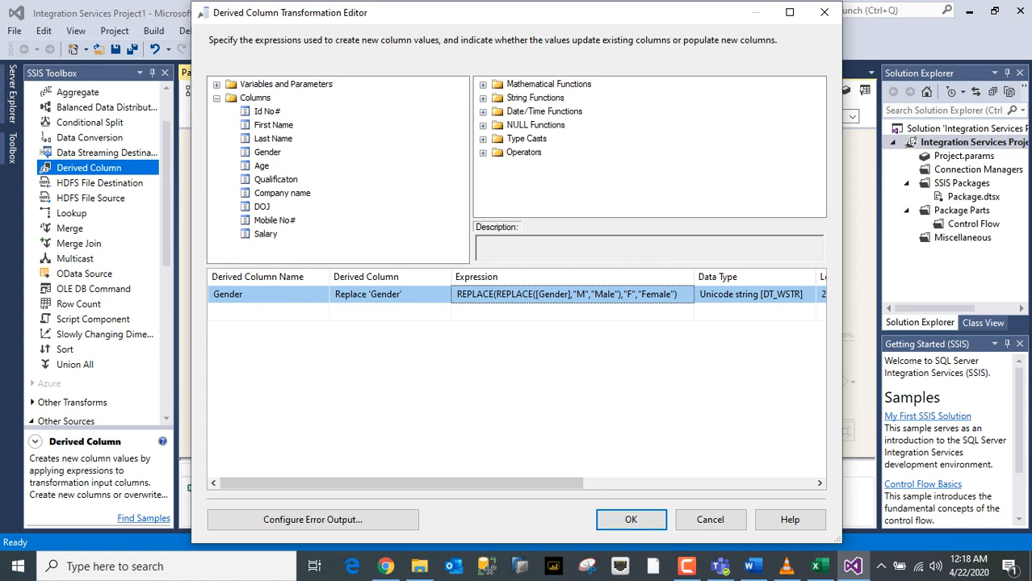
click(686, 566)
click(457, 294)
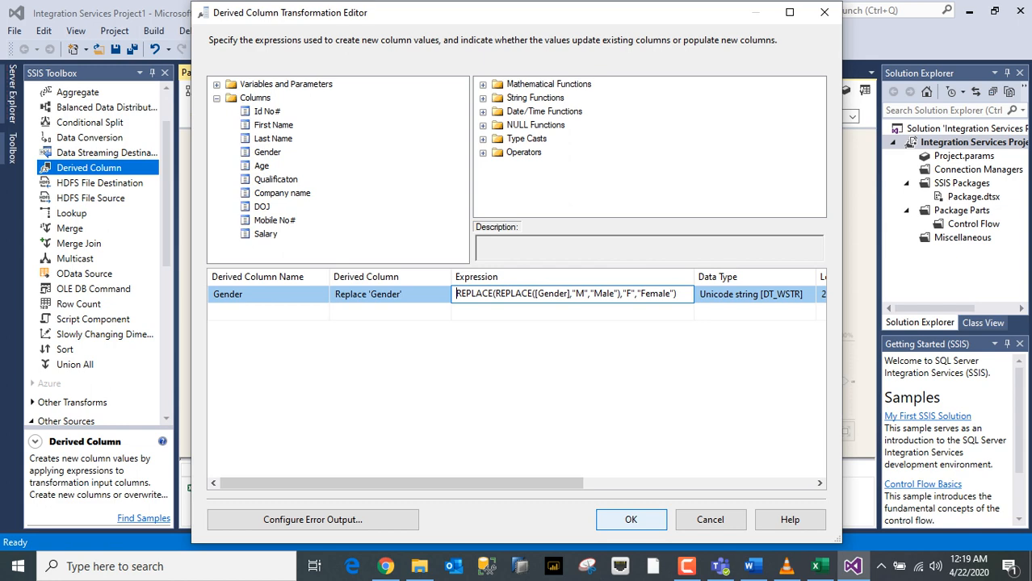
click(631, 520)
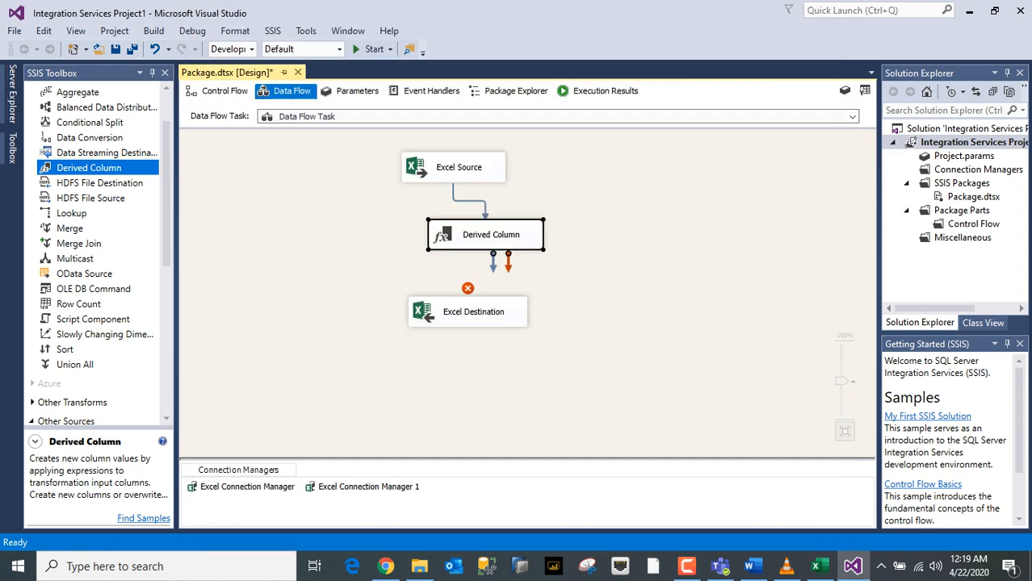
Step: Connect Derived Column to Excel Destination, and give the destination a new Excel 97-2003 connection to Destination_transform.xls in the SSIS_project_ETL folder
drag(493, 263, 473, 310)
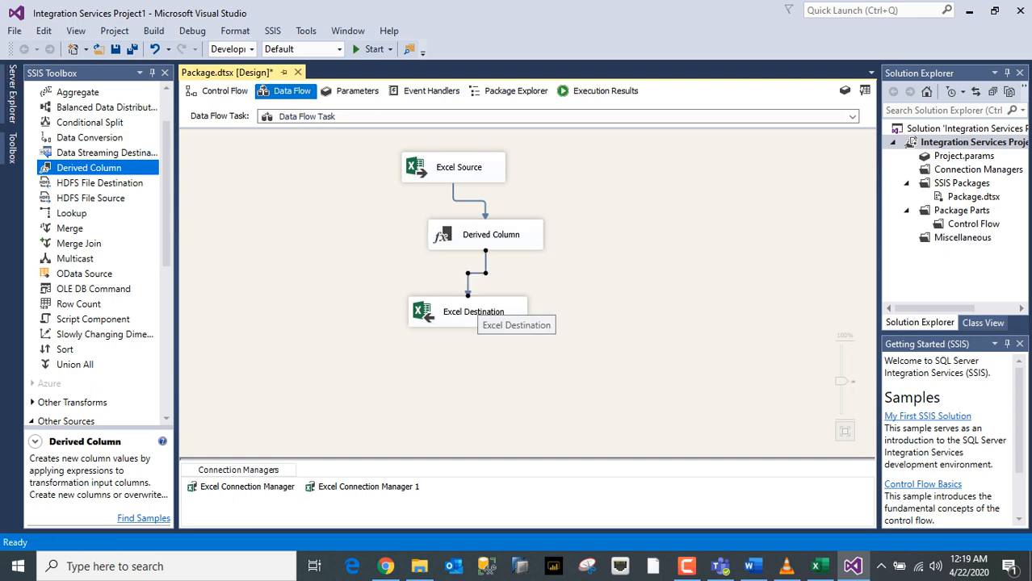
double_click(474, 312)
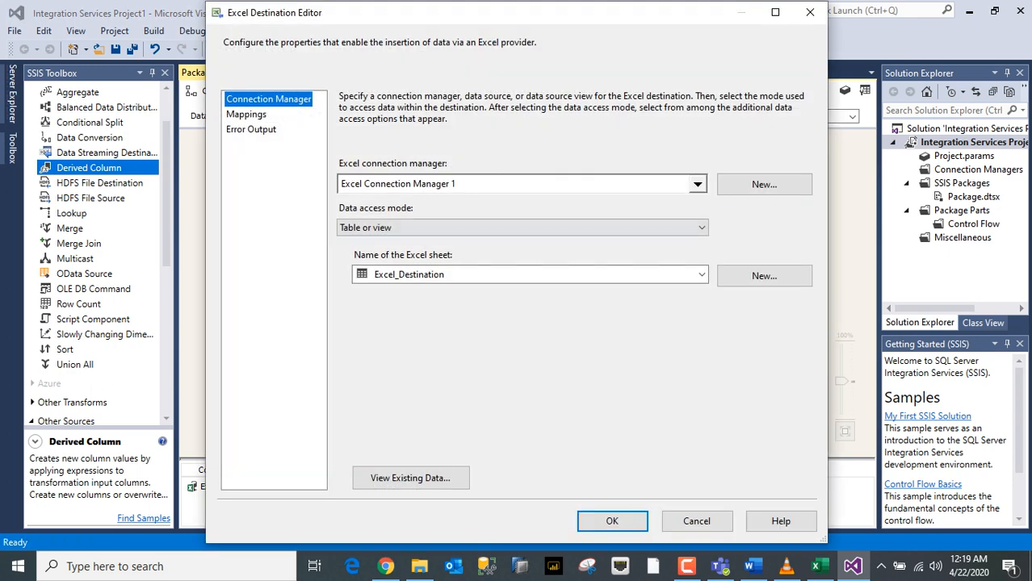
click(764, 184)
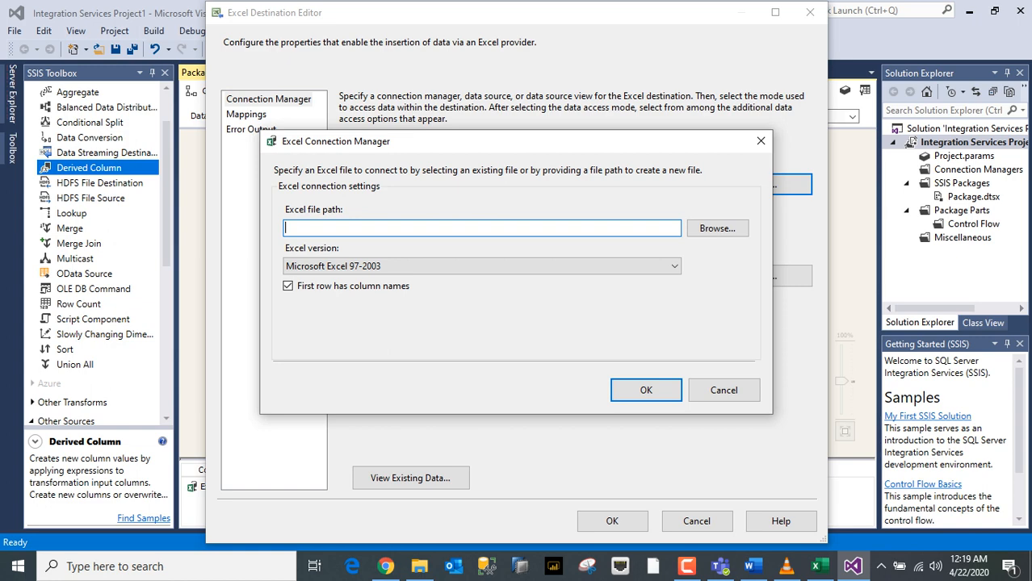
click(717, 228)
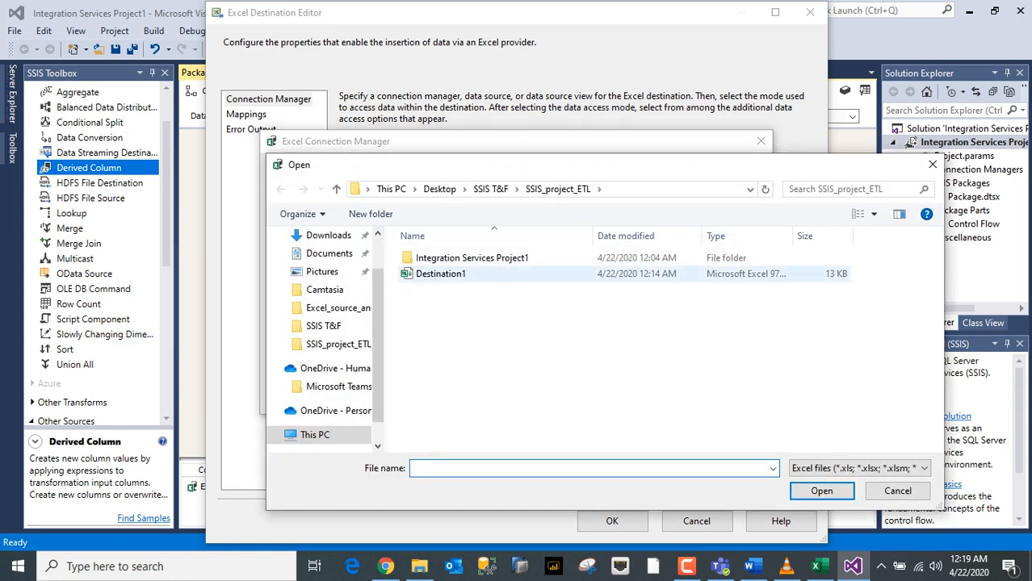
click(440, 274)
click(517, 468)
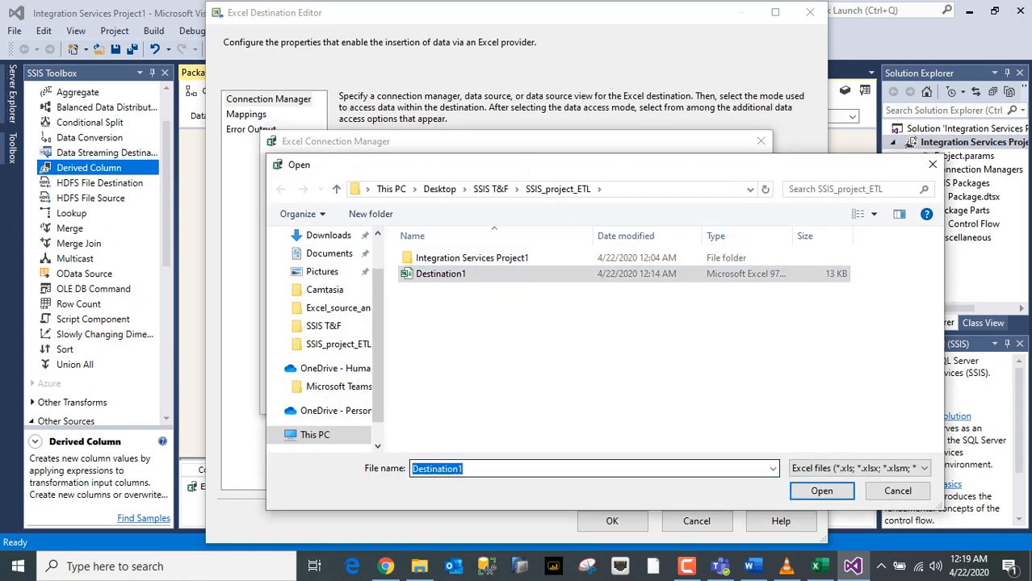
key(End)
key(BackSpace)
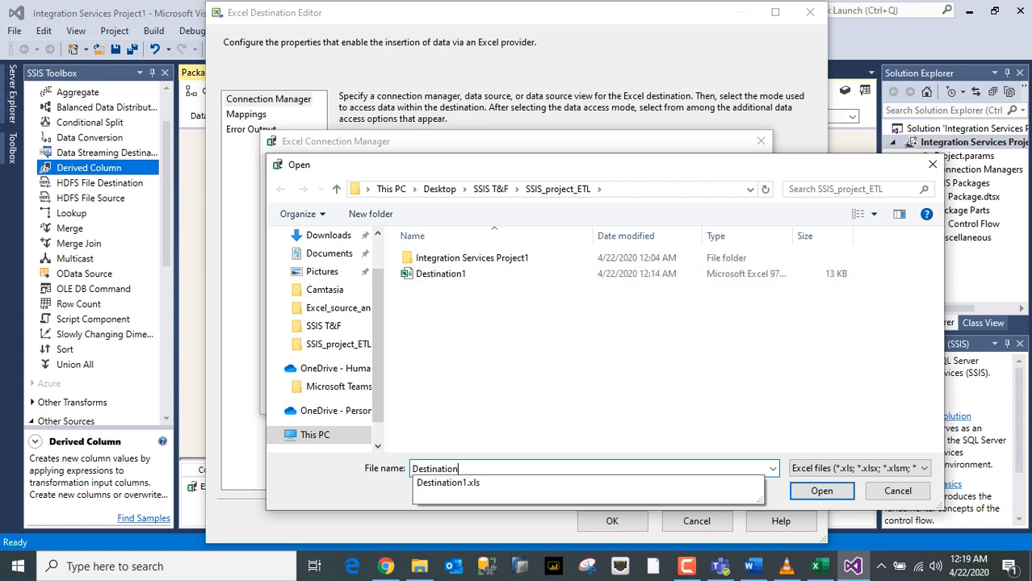
text(_tra)
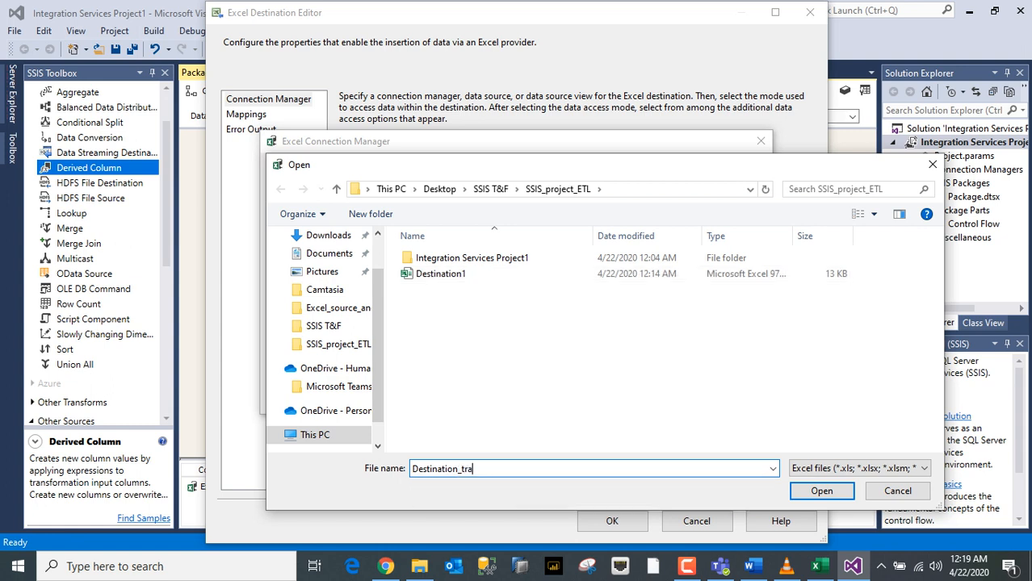
text(nsform)
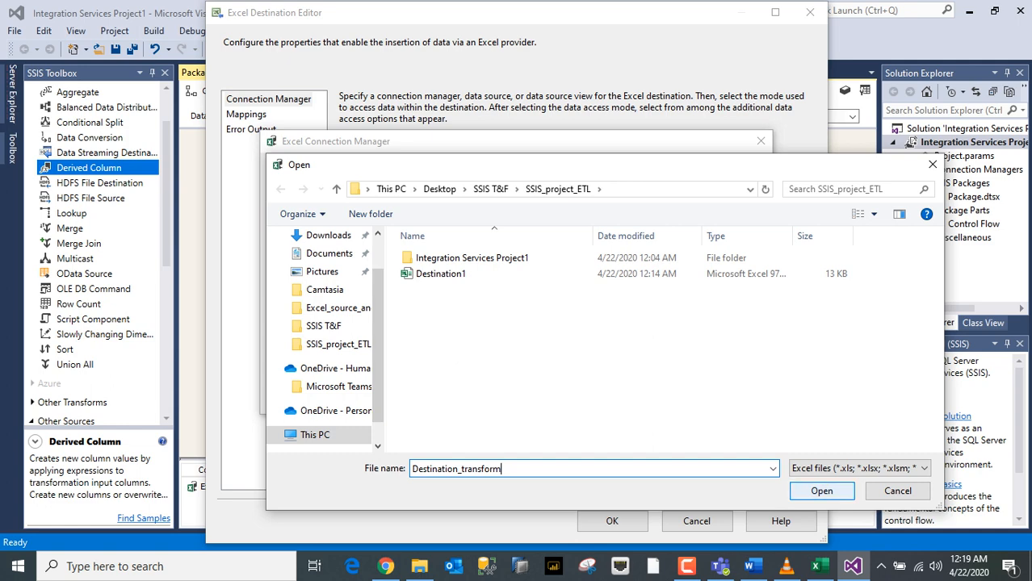
key(Return)
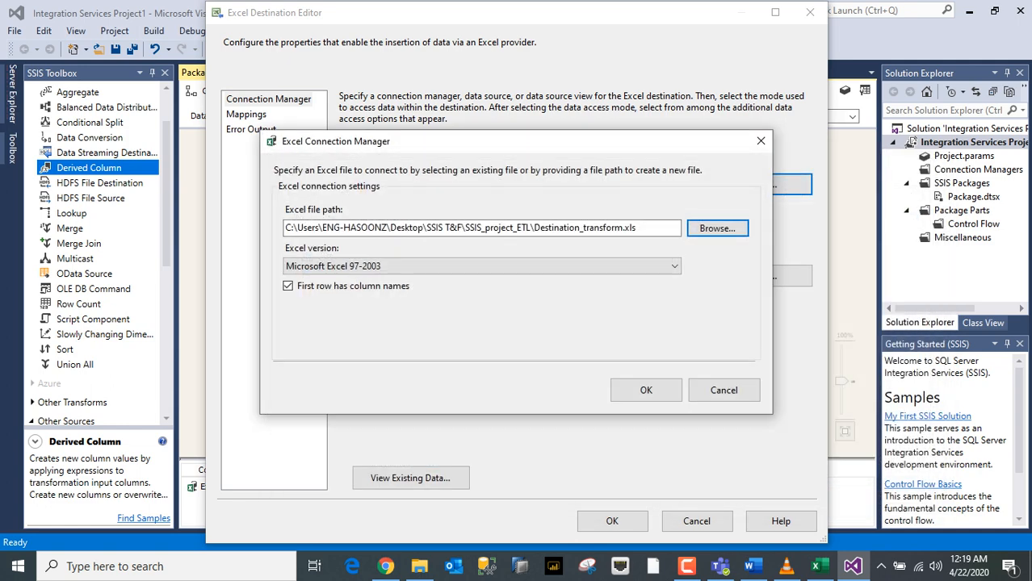
click(646, 390)
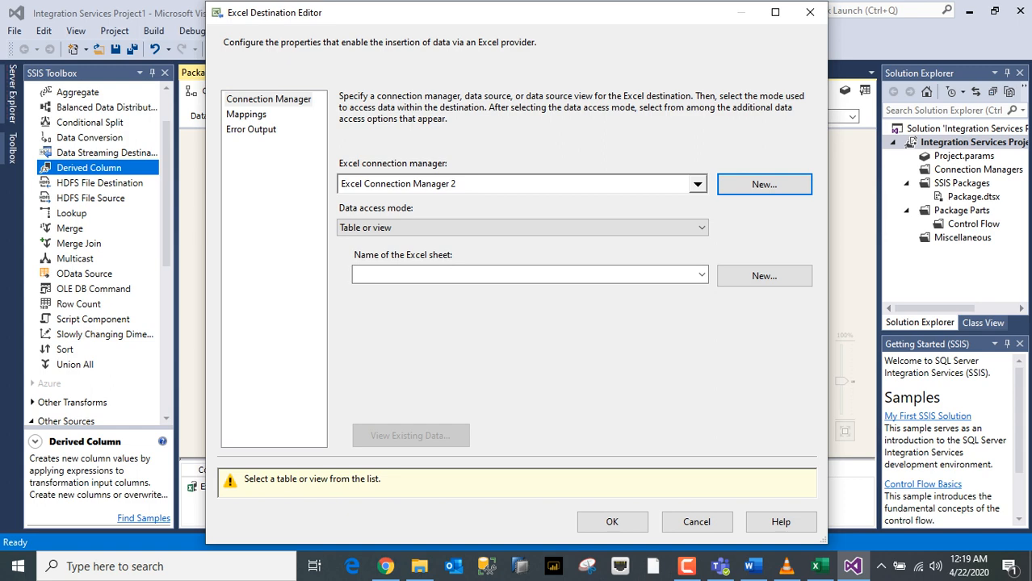
Step: Create a new sheet from the suggested table definition, and choose Excel_Destination as the destination's Excel sheet
click(763, 275)
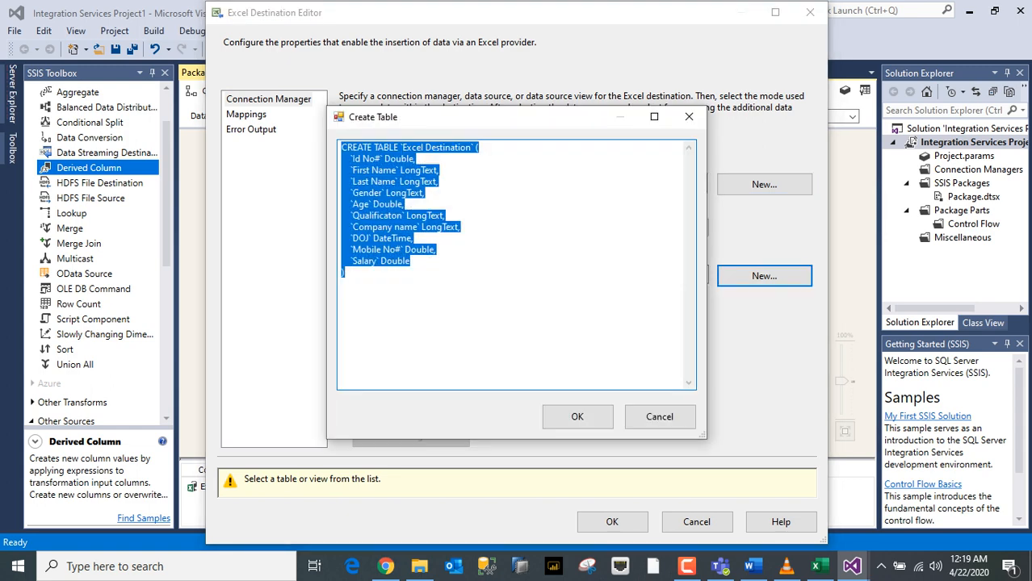
click(577, 416)
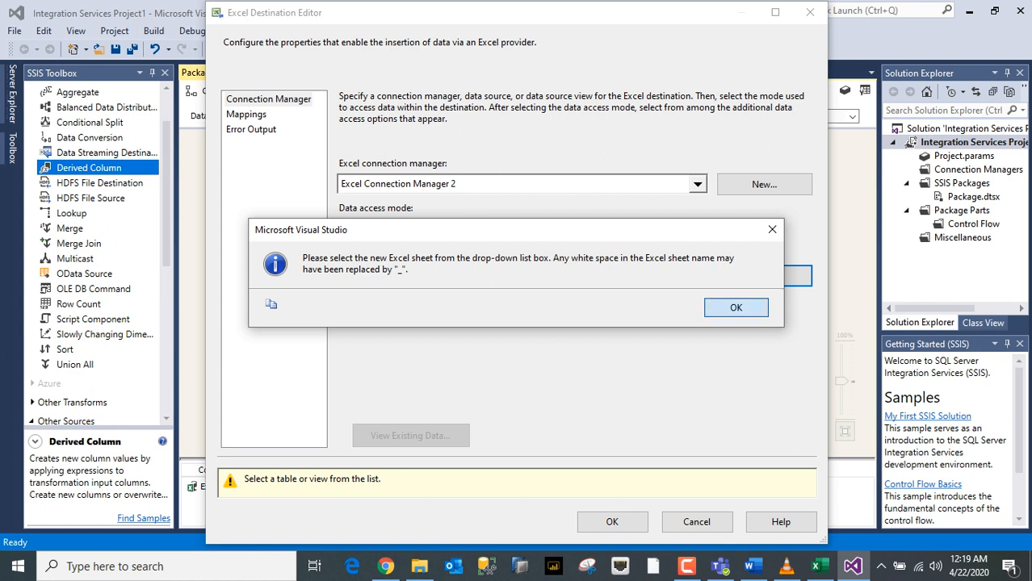
click(736, 307)
click(702, 275)
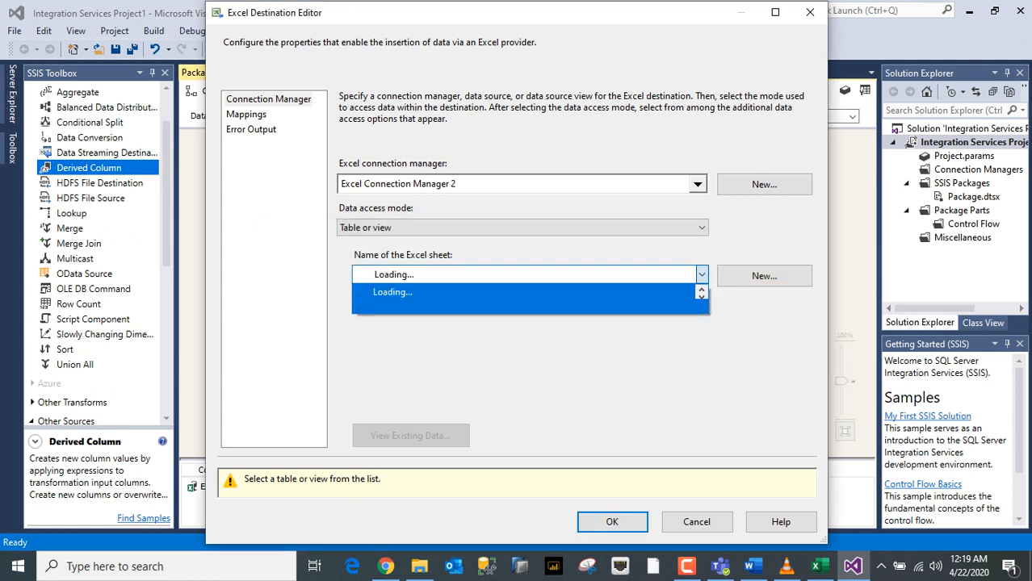
click(408, 293)
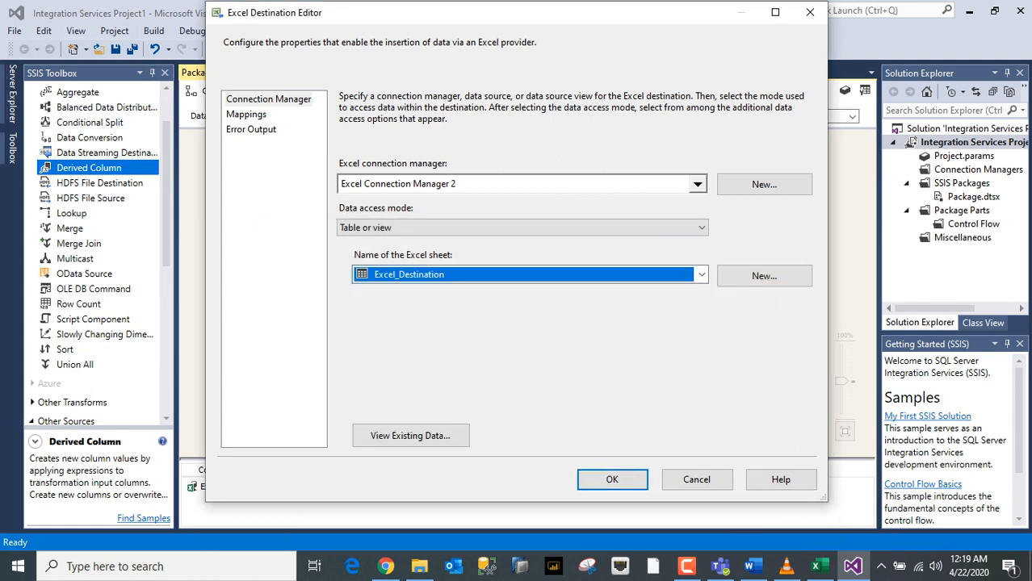
Step: Review the column mappings of Excel Destination, accept its settings, and save the package
click(246, 115)
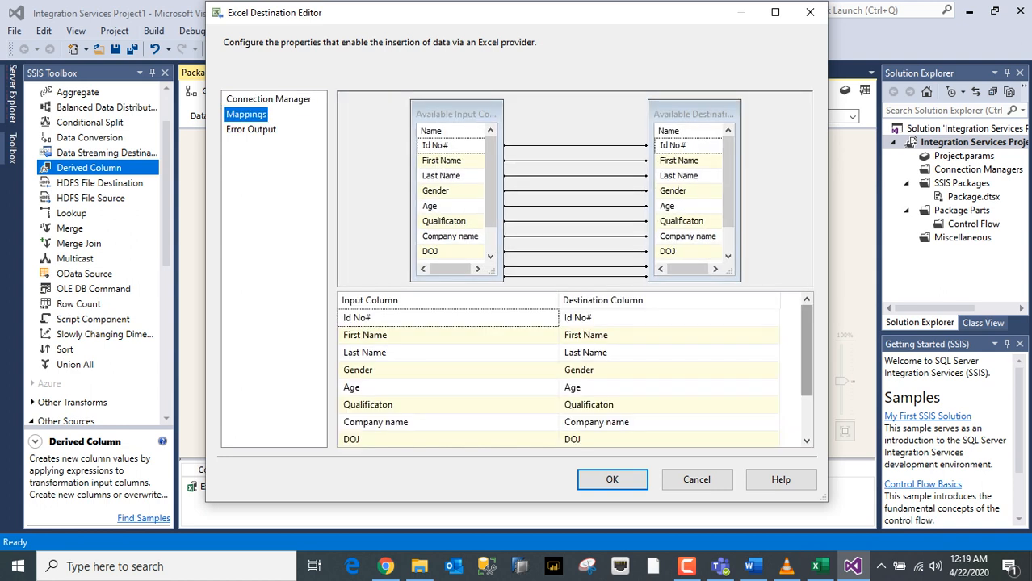
scroll(806, 355, down, 1)
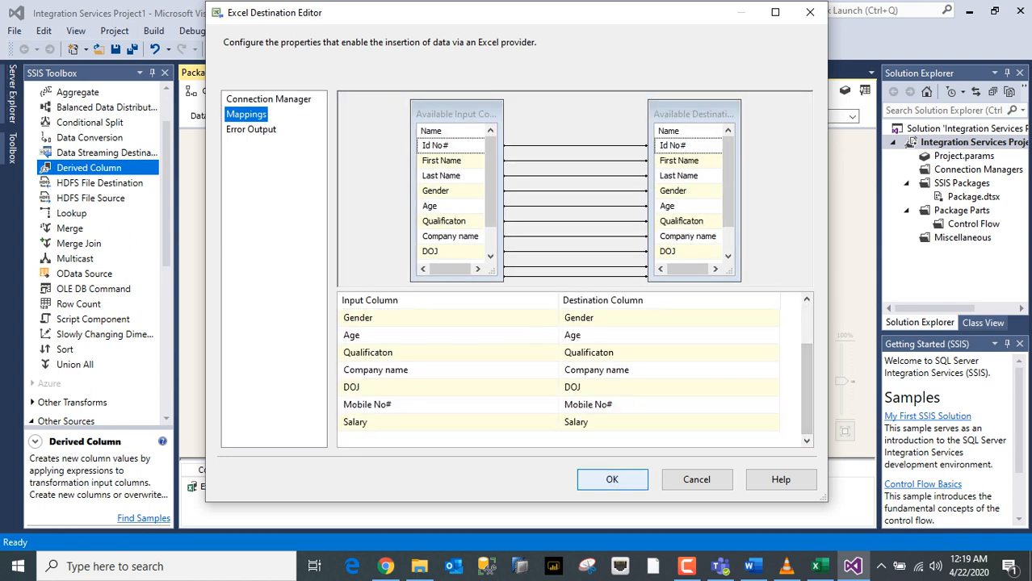
click(612, 480)
key(ctrl+s)
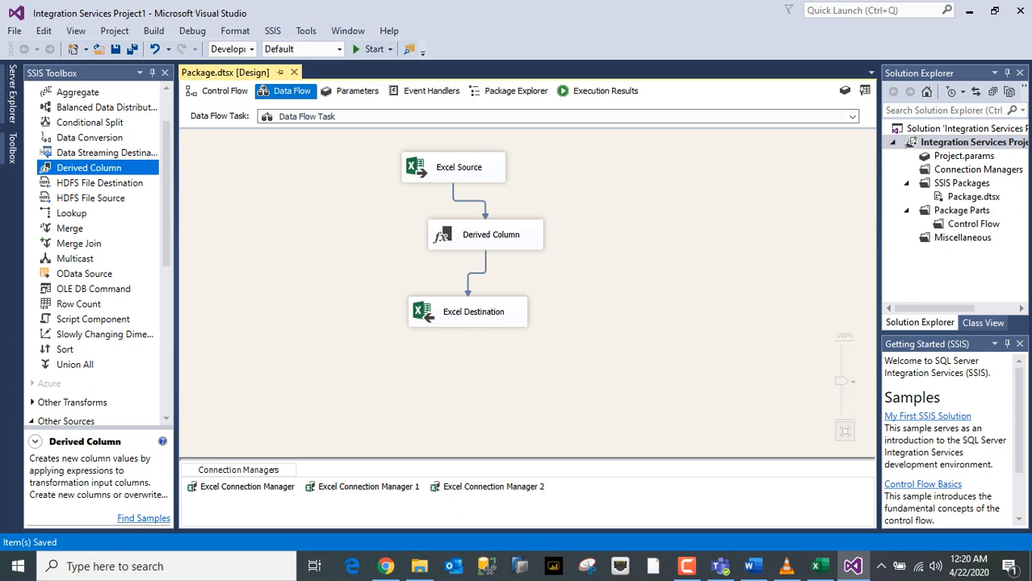
Step: In the Notes Word document, make the word Transform in the ETL line bold and underlined, and return to Visual Studio
click(753, 566)
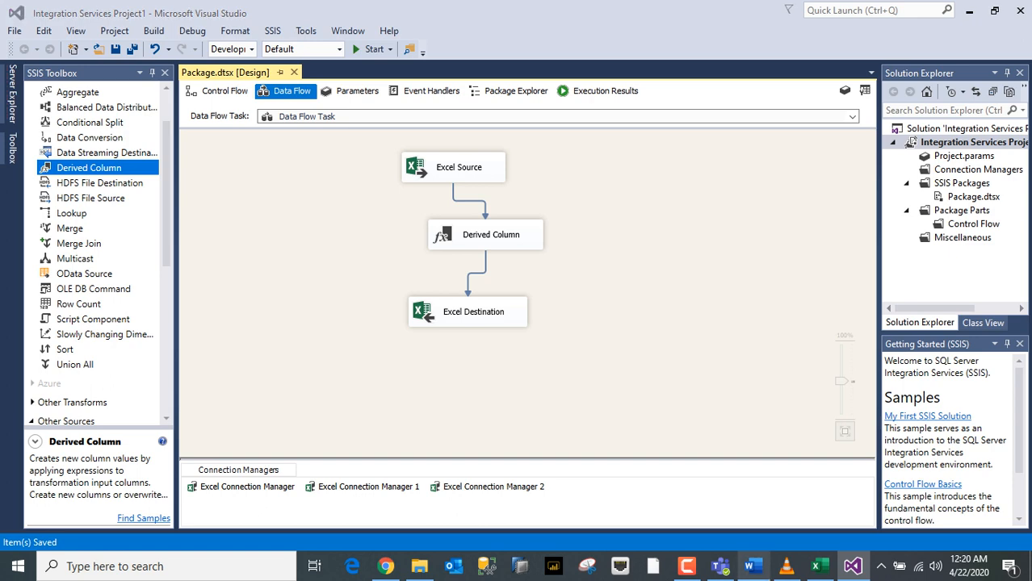
click(302, 266)
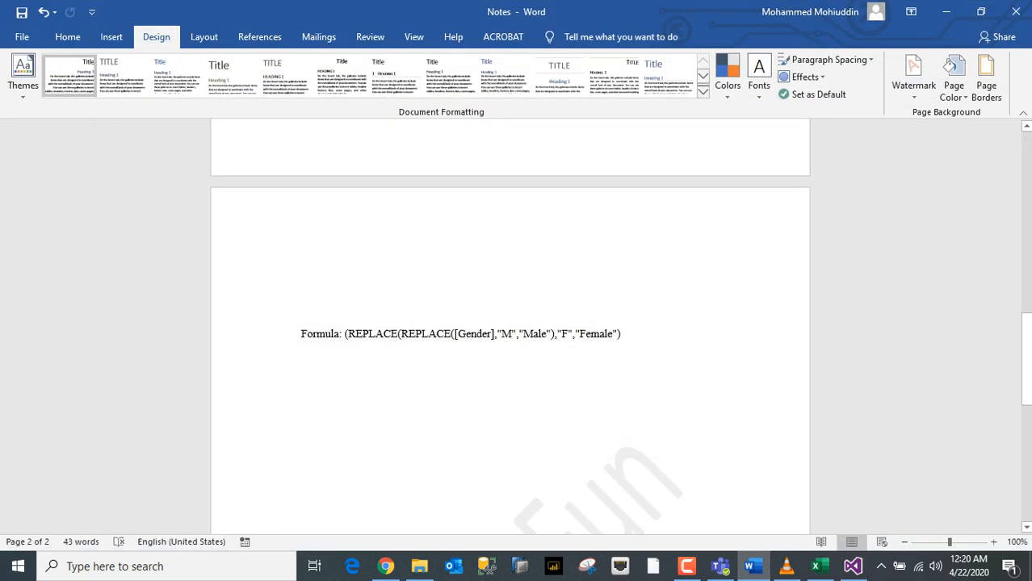
scroll(509, 326, up, 3)
scroll(509, 326, down, 5)
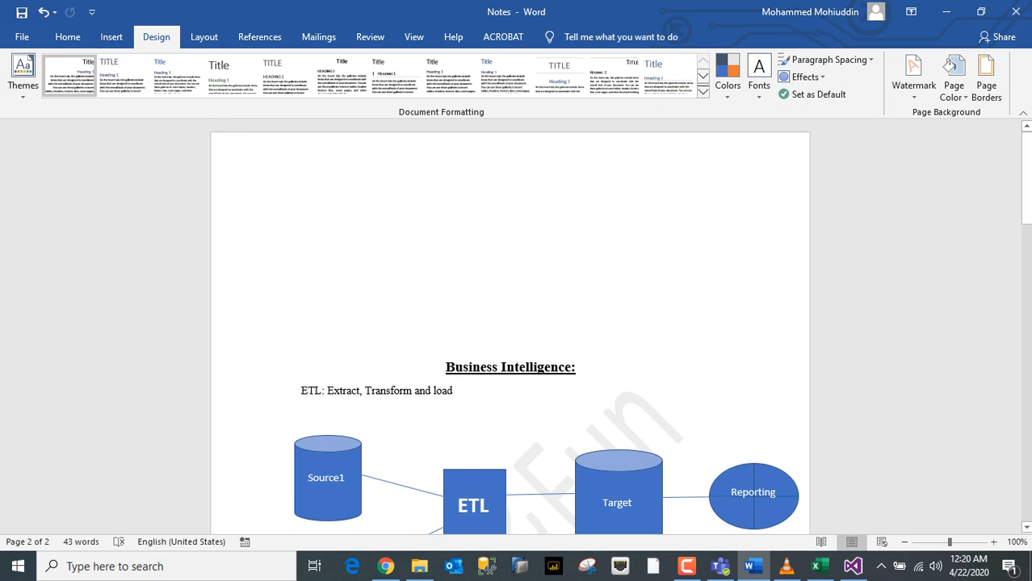
drag(417, 391, 365, 391)
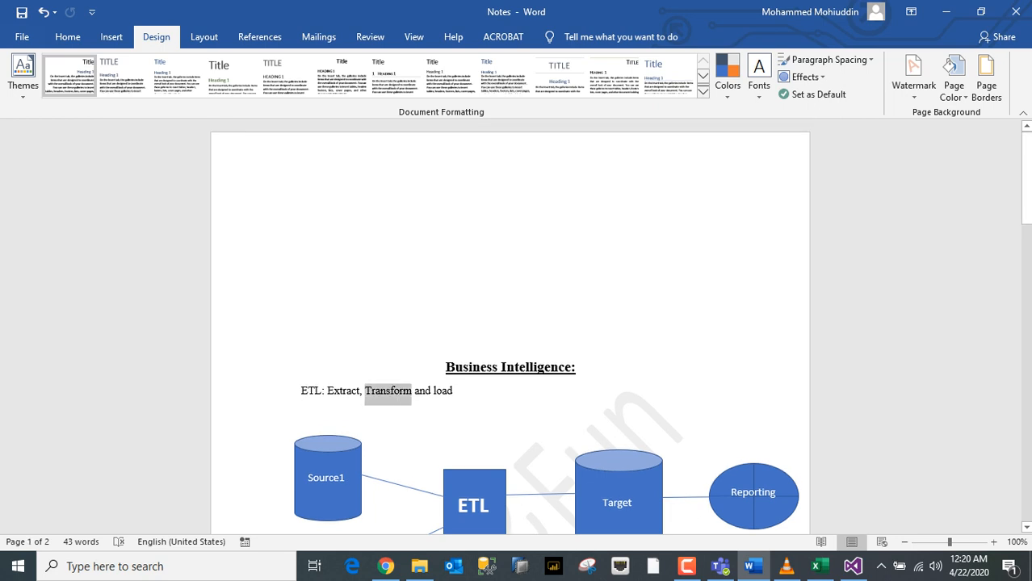
key(ctrl+b)
key(ctrl+u)
click(302, 412)
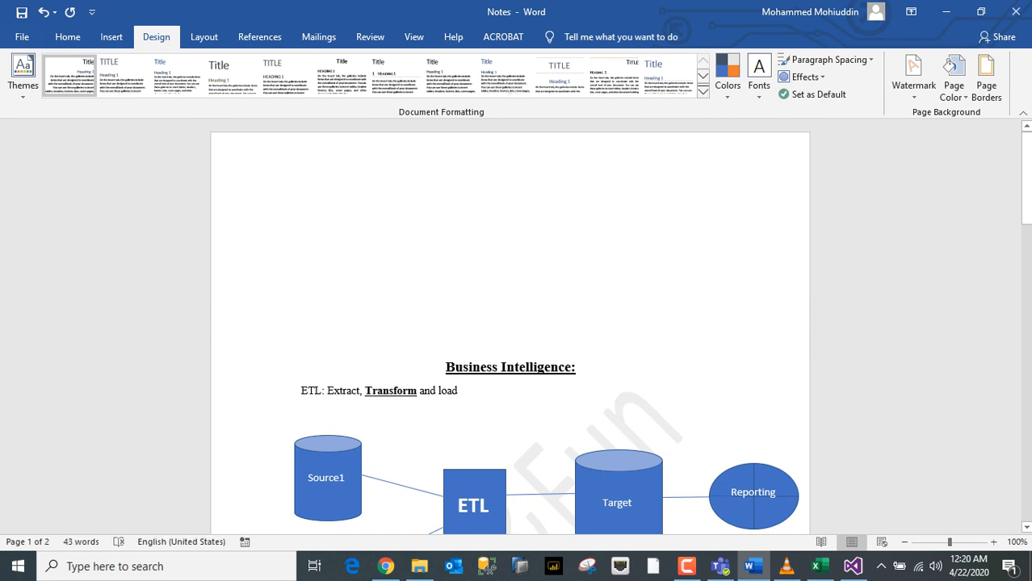
click(947, 11)
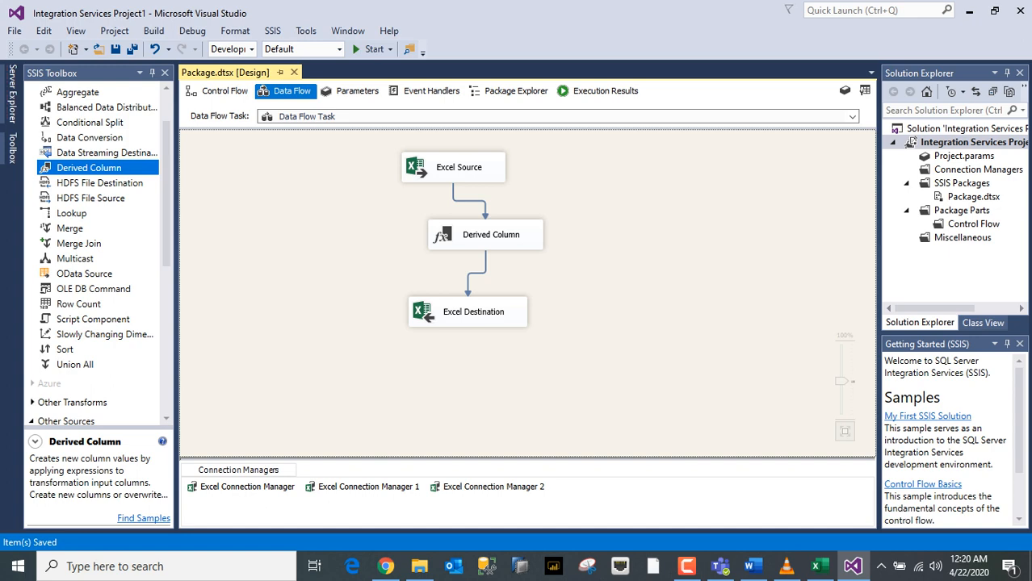
Step: Examine the nested REPLACE expression for the Gender column in the Derived Column transformation, along with the available input columns
double_click(485, 234)
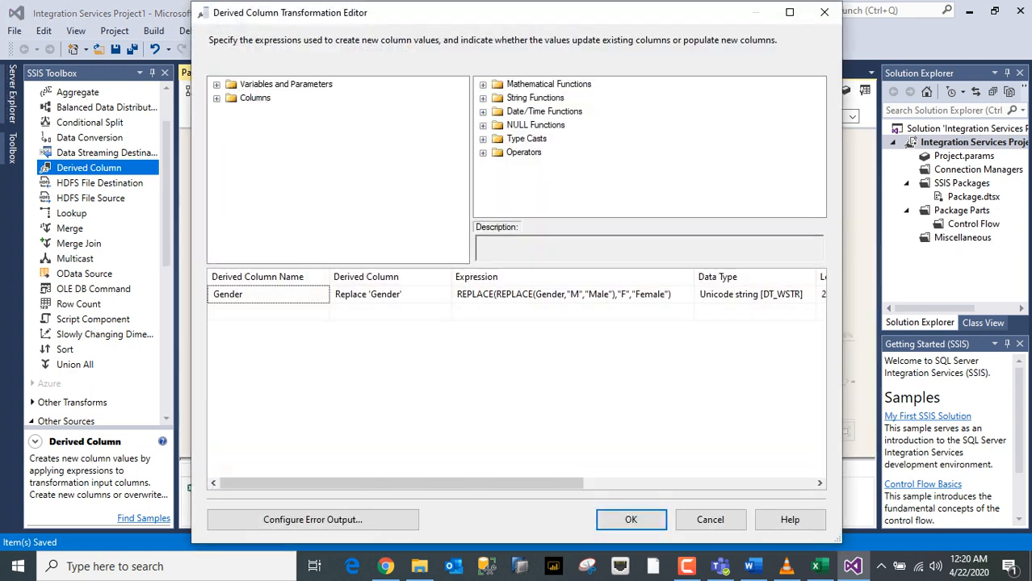
click(563, 294)
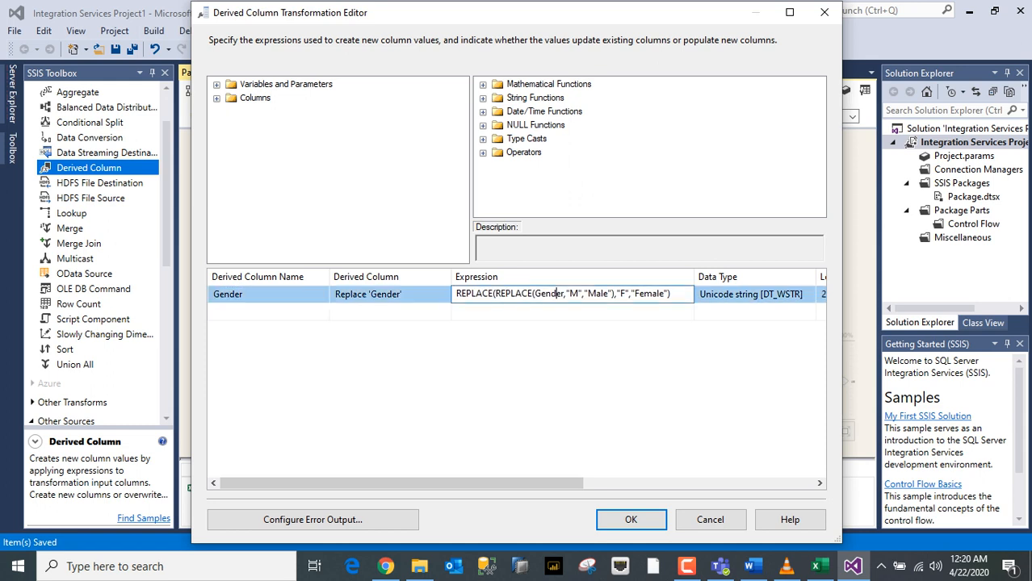
drag(497, 294, 613, 294)
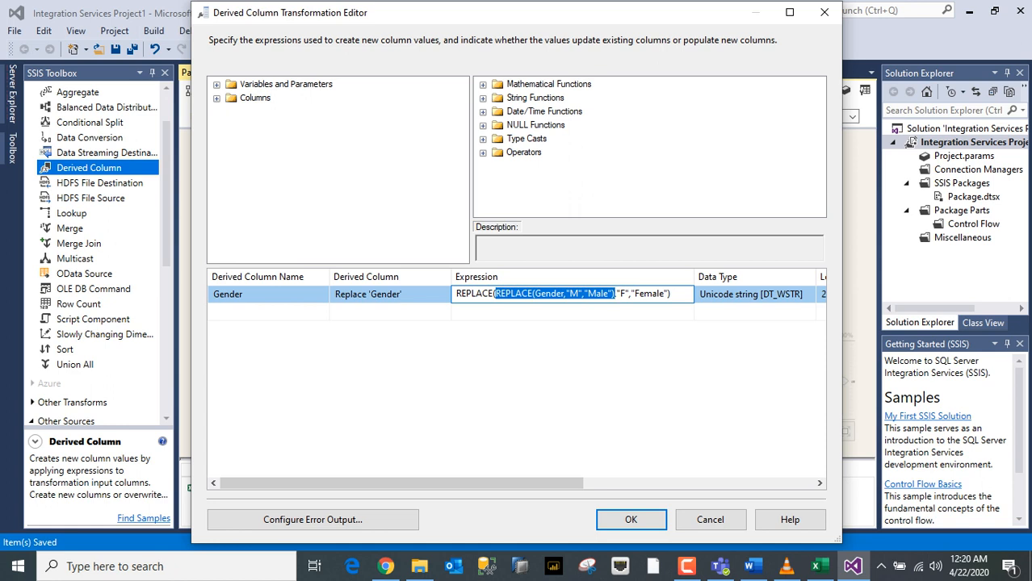
click(563, 294)
click(216, 98)
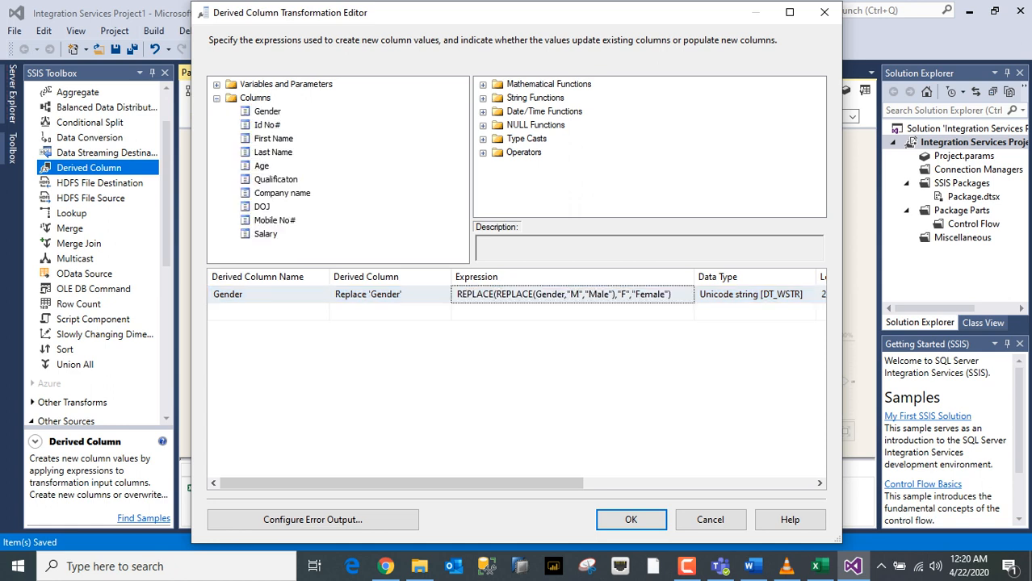
click(267, 112)
click(552, 294)
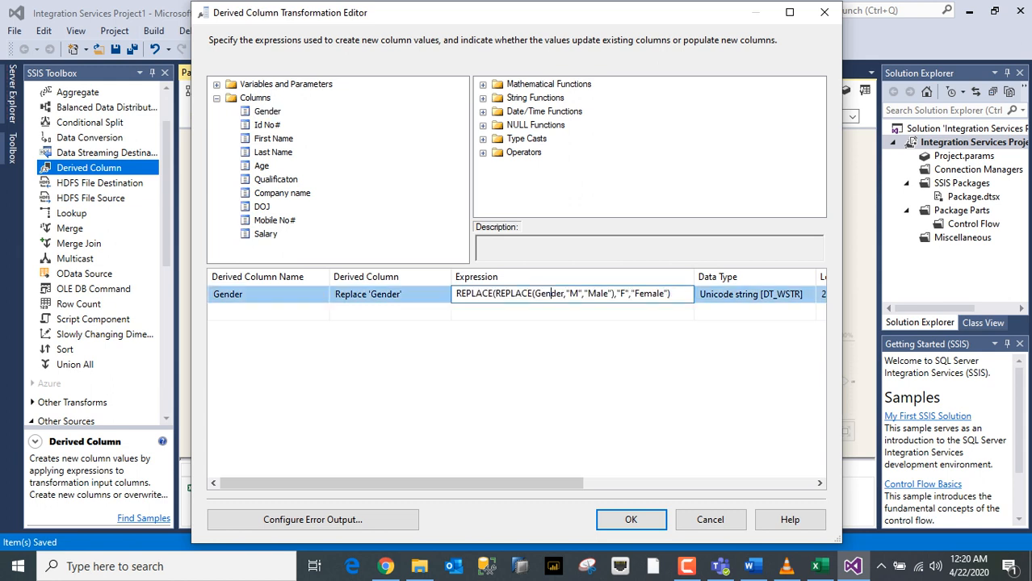
double_click(574, 294)
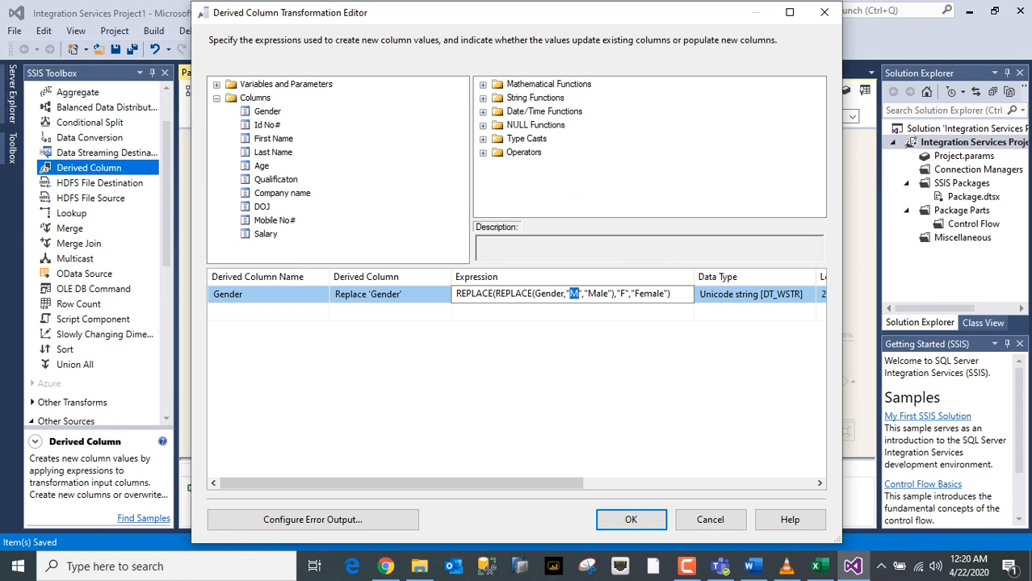
drag(609, 294, 588, 294)
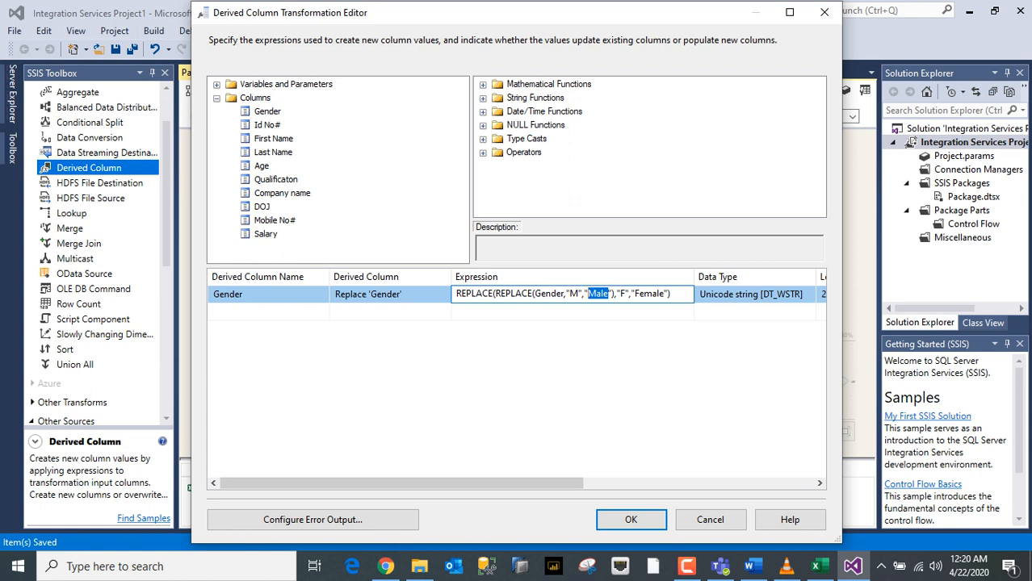
click(624, 294)
click(482, 294)
click(653, 294)
key(Return)
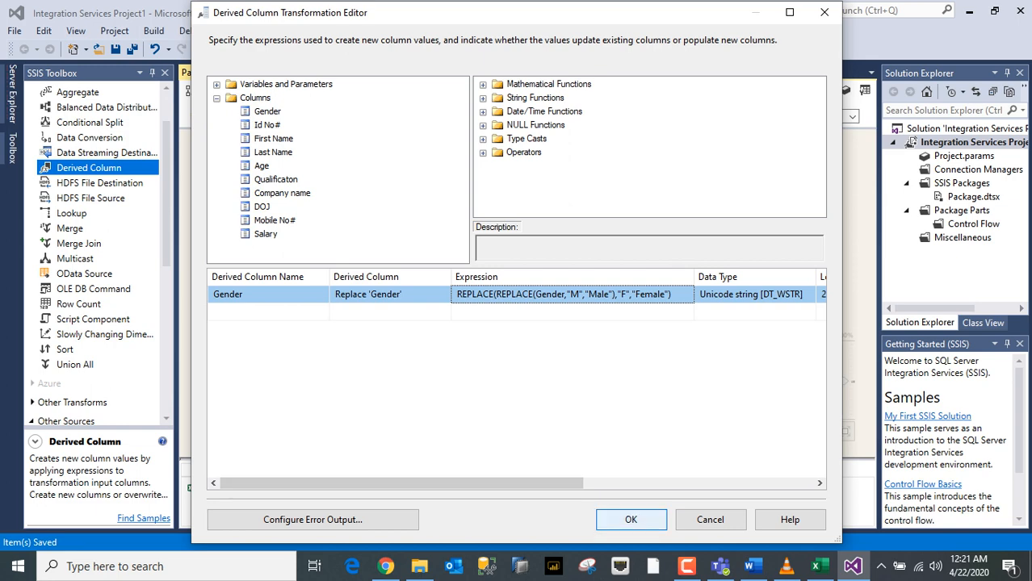
Step: Accept the Derived Column transformation settings and save the package
click(631, 519)
click(631, 339)
key(ctrl+s)
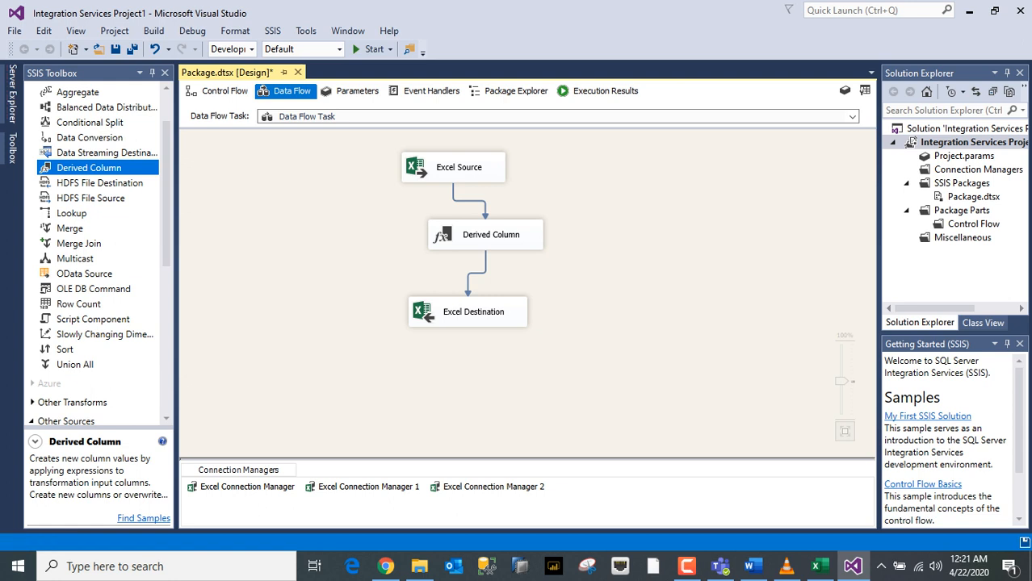
Step: Execute the Data Flow Task from the package's control flow
click(220, 91)
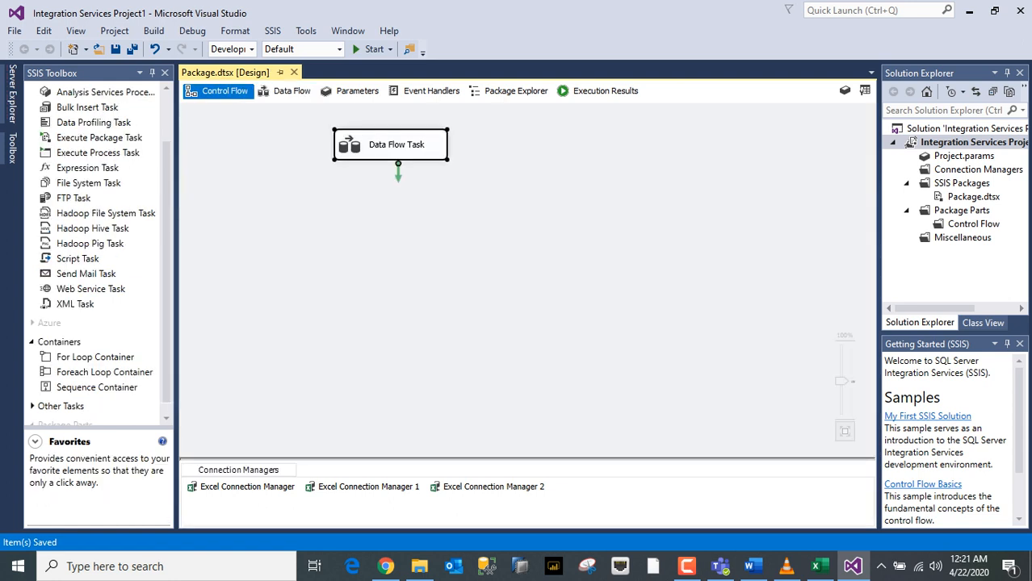
right_click(430, 148)
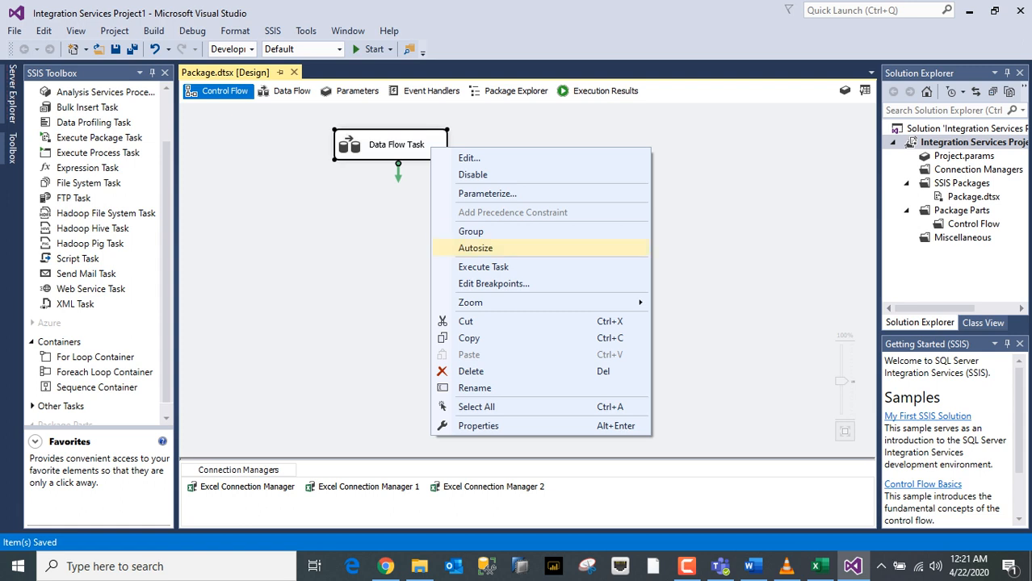
click(483, 266)
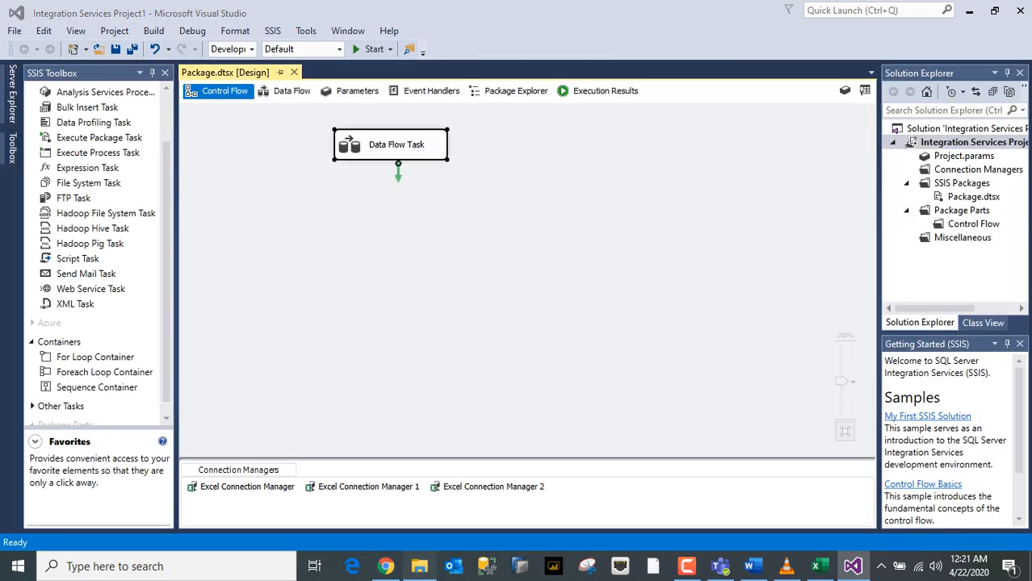
Step: Open the Destination_transform workbook from the SSIS_project_ETL folder and check its Gender column
click(419, 567)
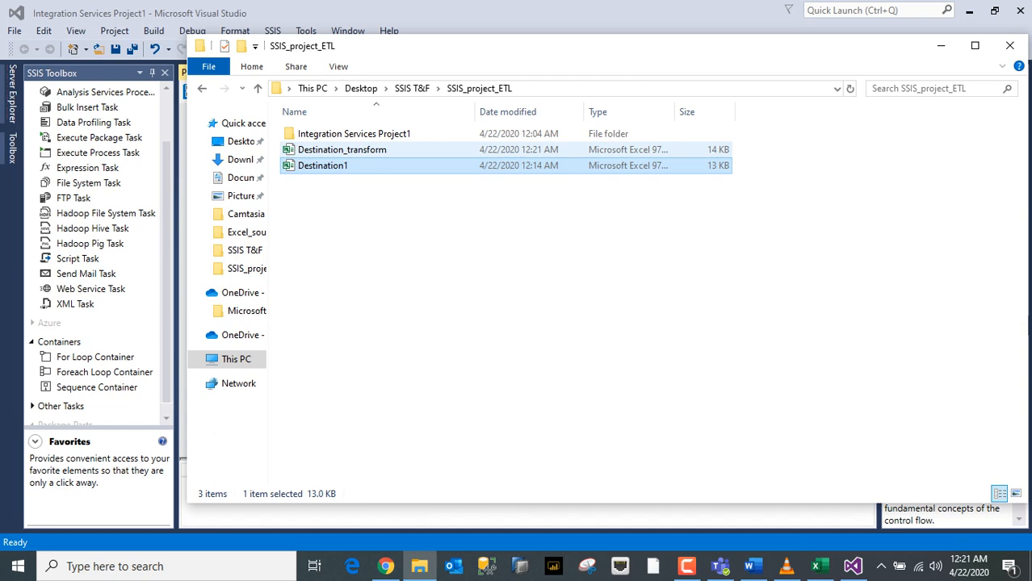
click(342, 151)
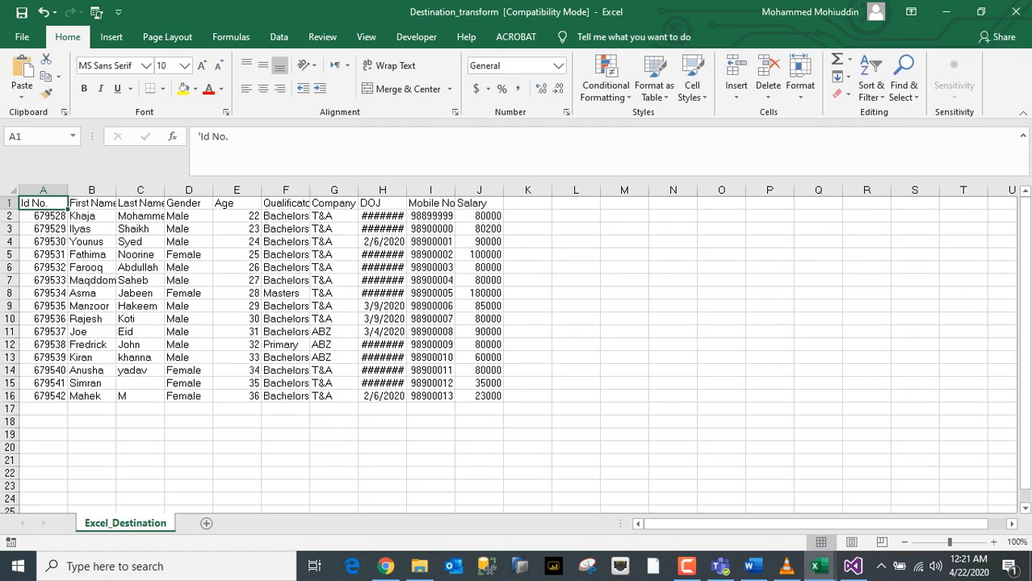
click(189, 216)
click(721, 371)
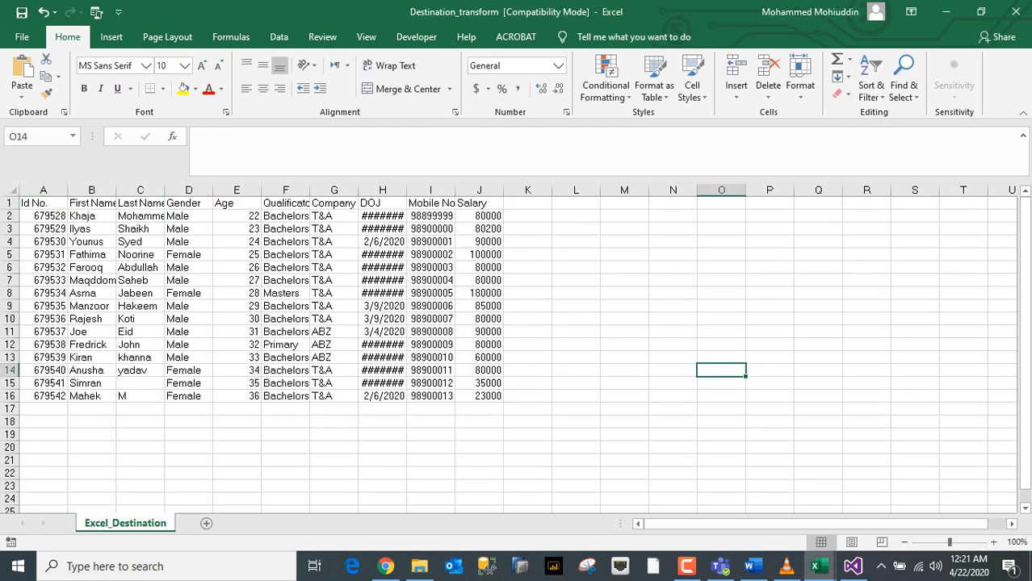
Step: Arrange the Source1 and Destination_transform workbooks side by side, with Destination_transform on the left half and Source1 on the right
mouse_move(816, 566)
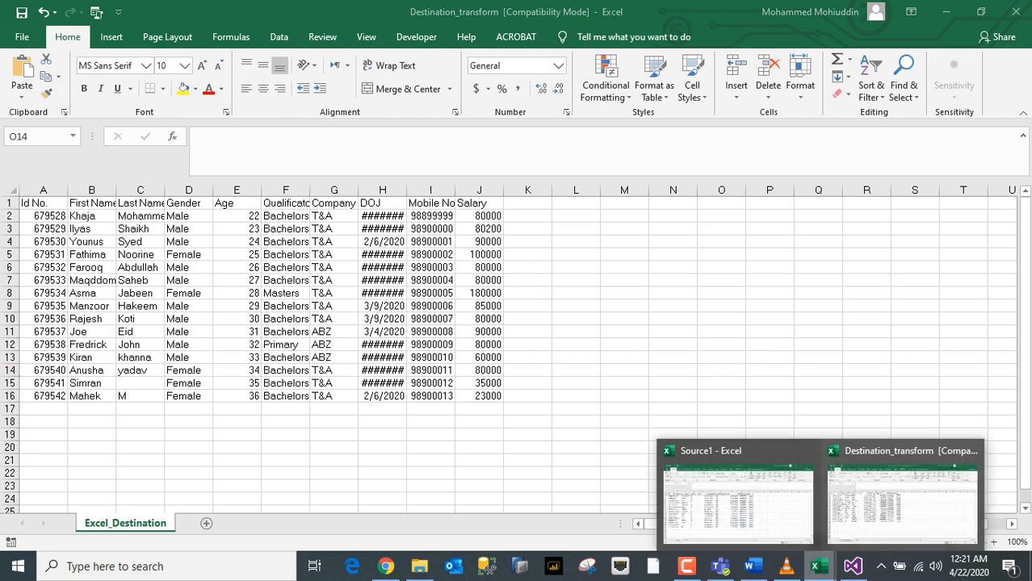
click(738, 494)
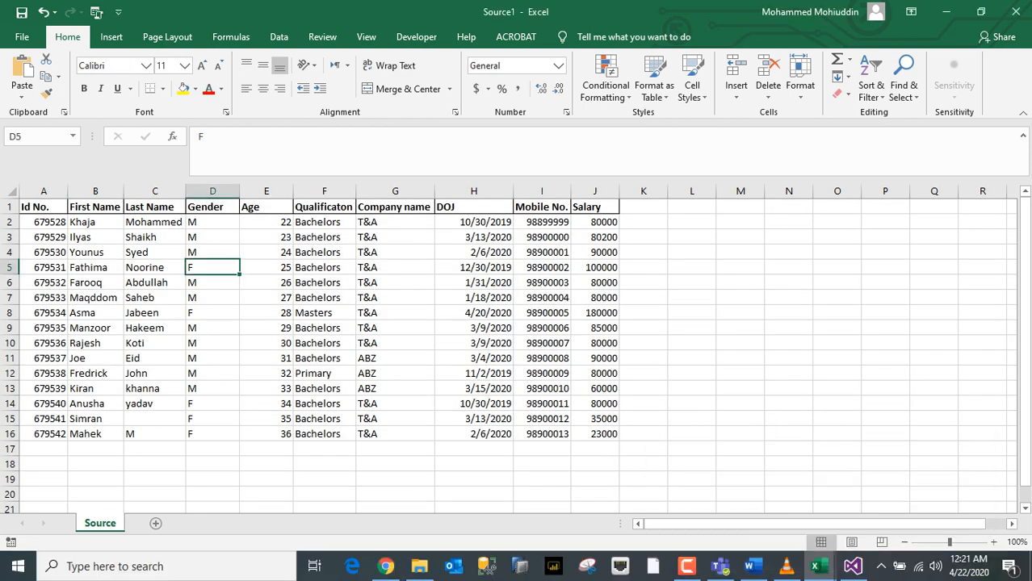
key(super+Right)
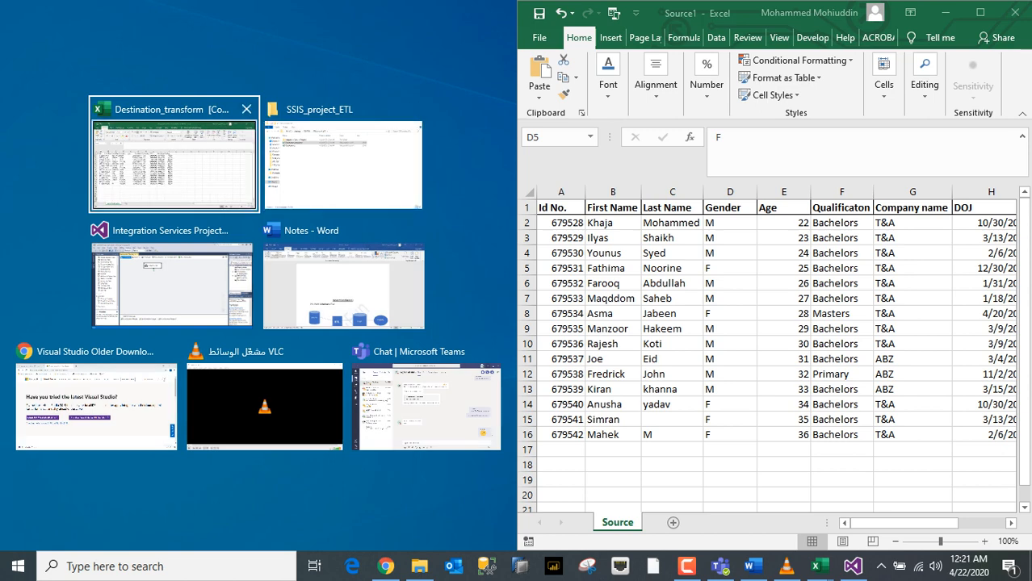
click(116, 162)
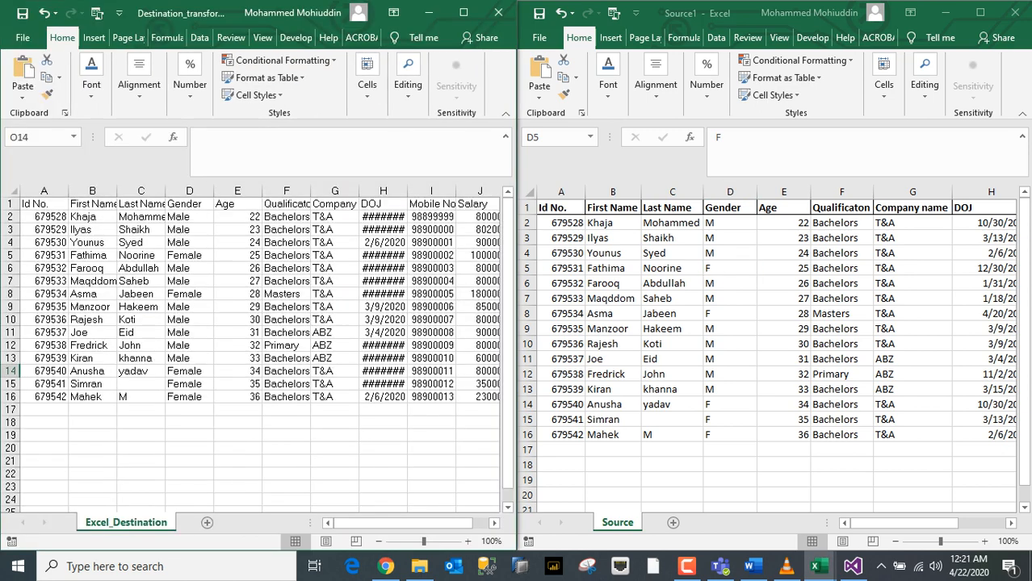
Step: Compare the Gender values in Source1 with those in the Destination_transform workbook
click(730, 268)
click(730, 223)
click(190, 218)
click(730, 223)
click(190, 218)
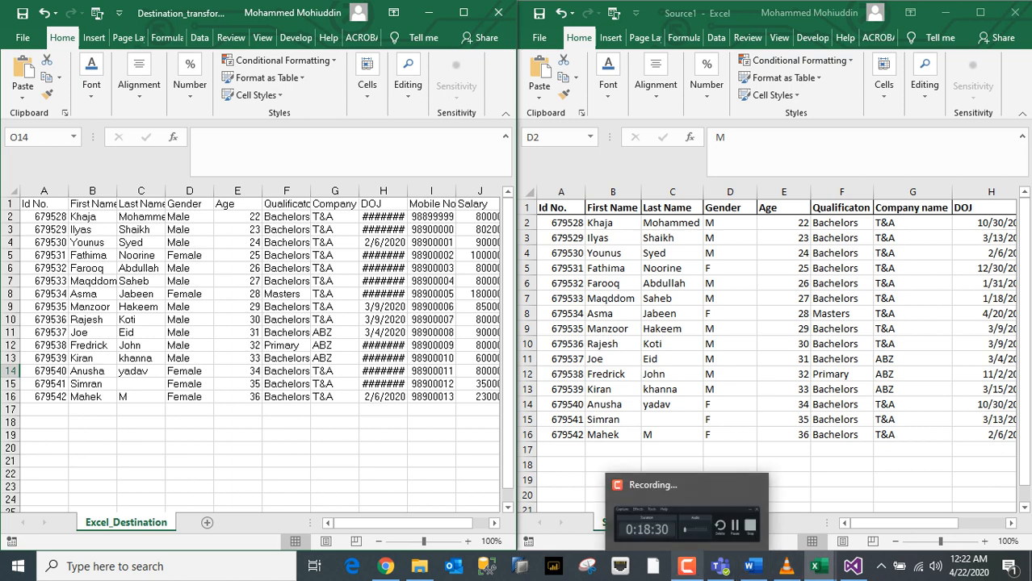
click(687, 567)
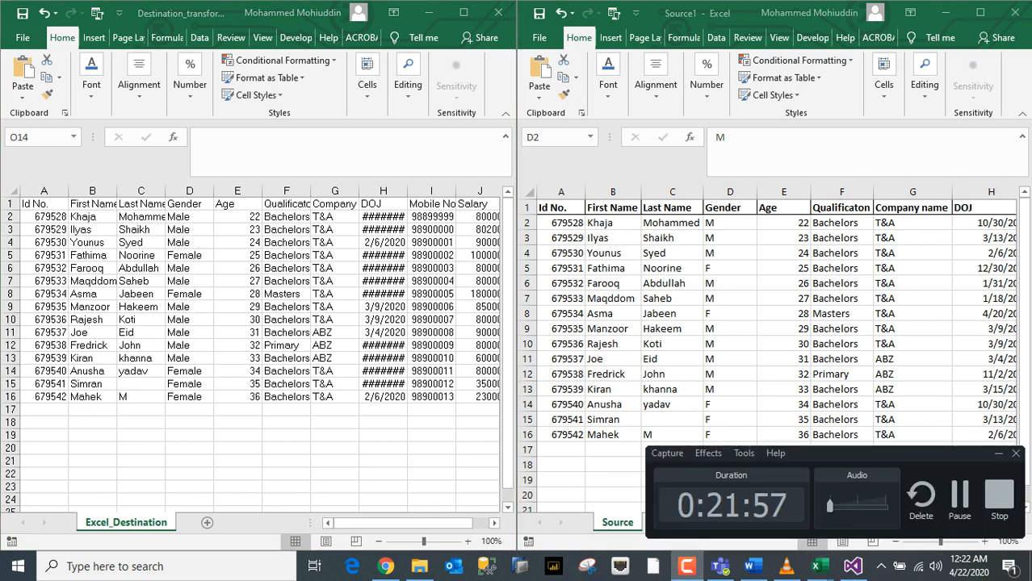